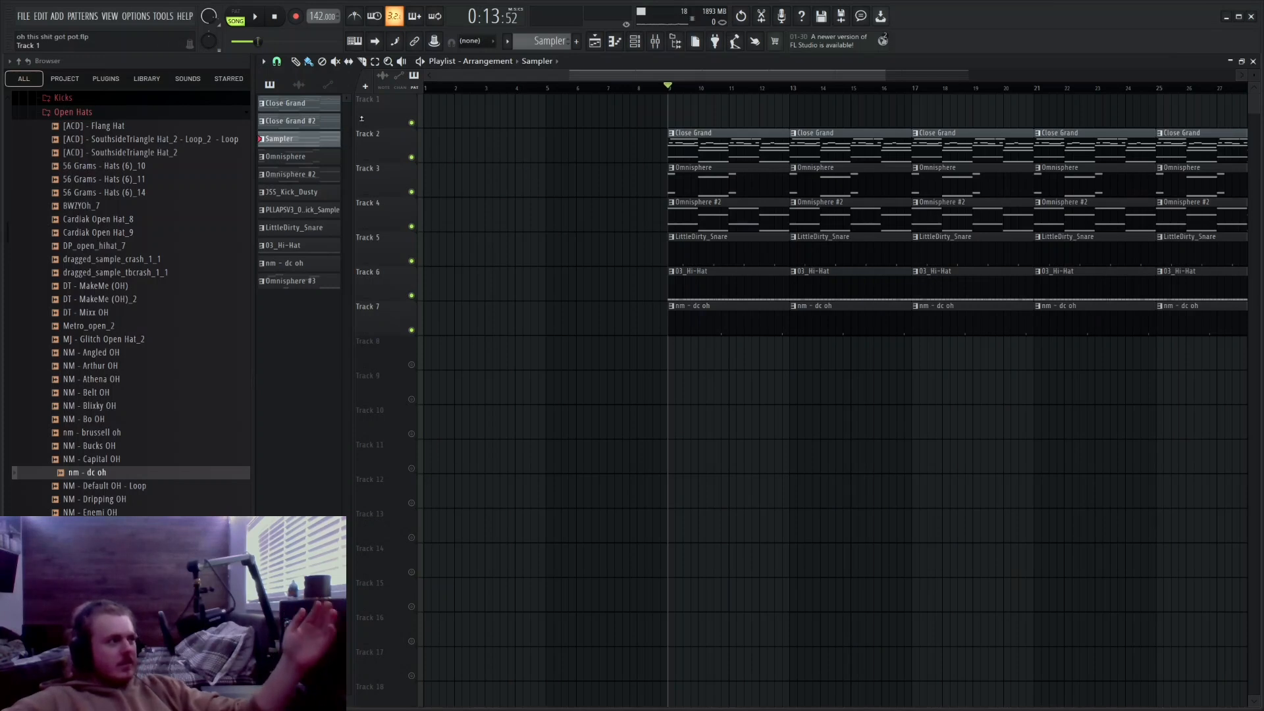
# Step: Open the Close Grand #2 pattern's notes in the piano roll and audition the G4 key
pyautogui.click(290, 121)
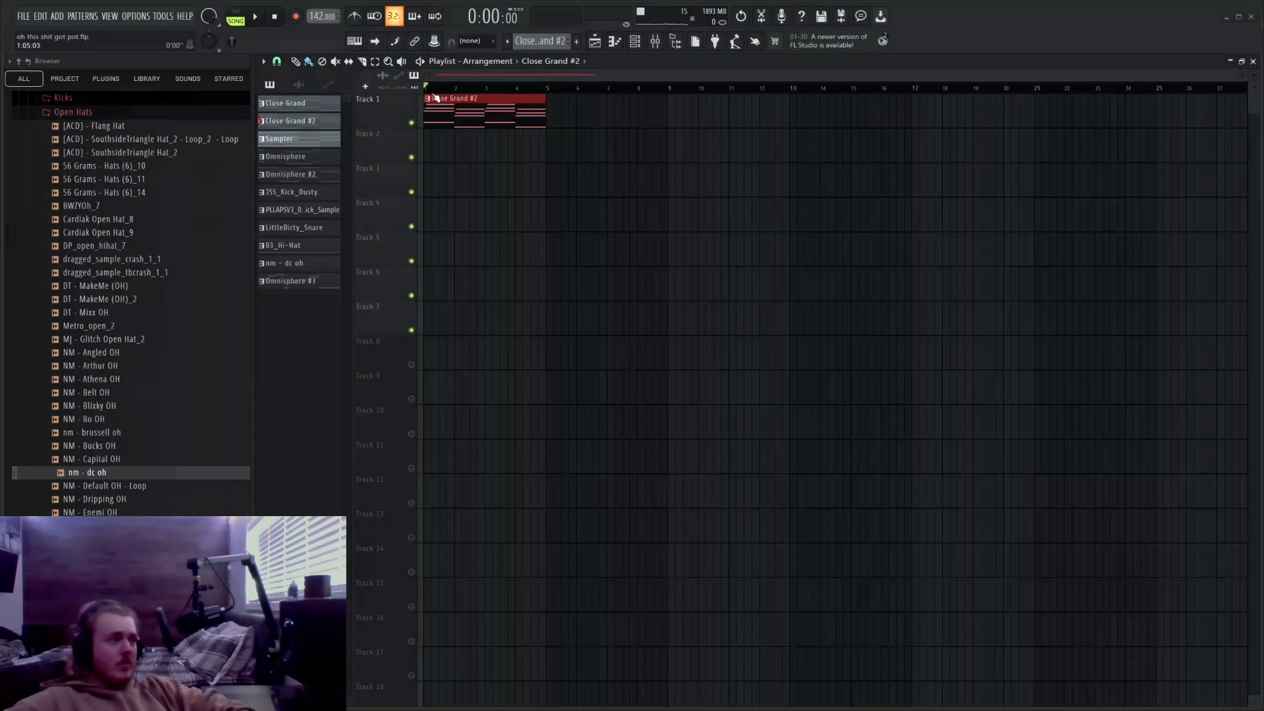
pyautogui.press('F7')
pyautogui.press('space')
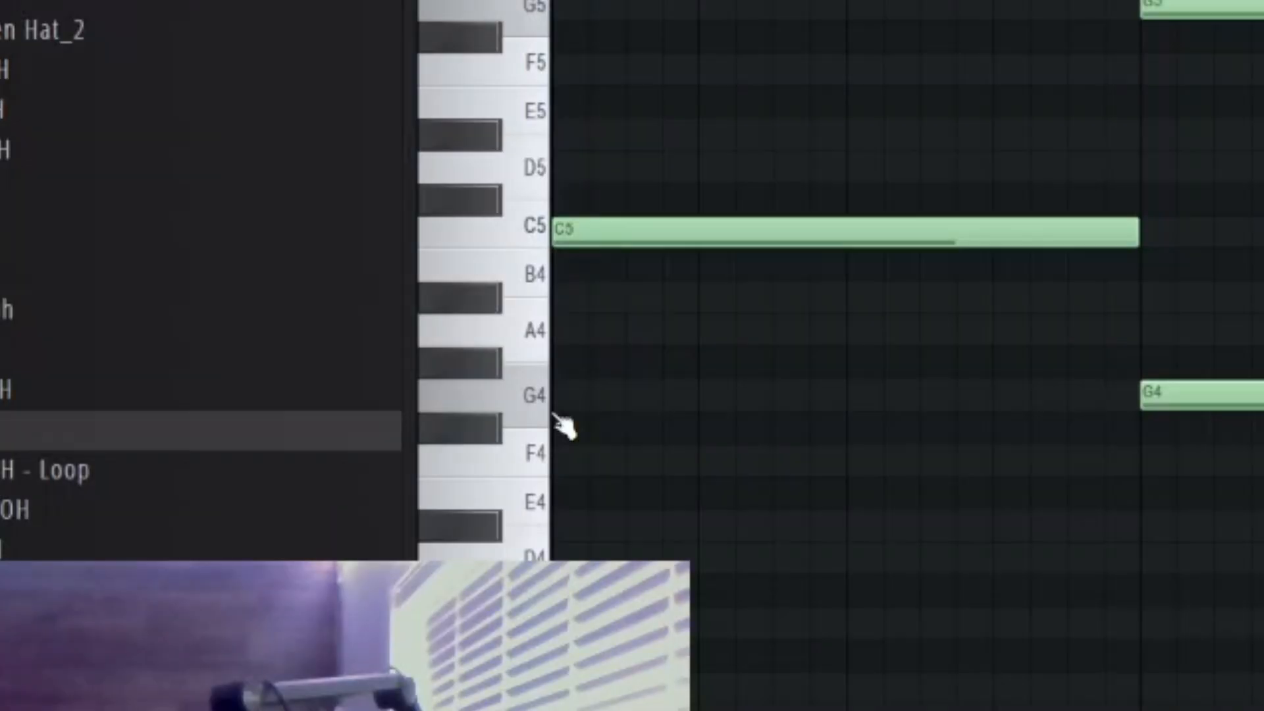
pyautogui.click(545, 409)
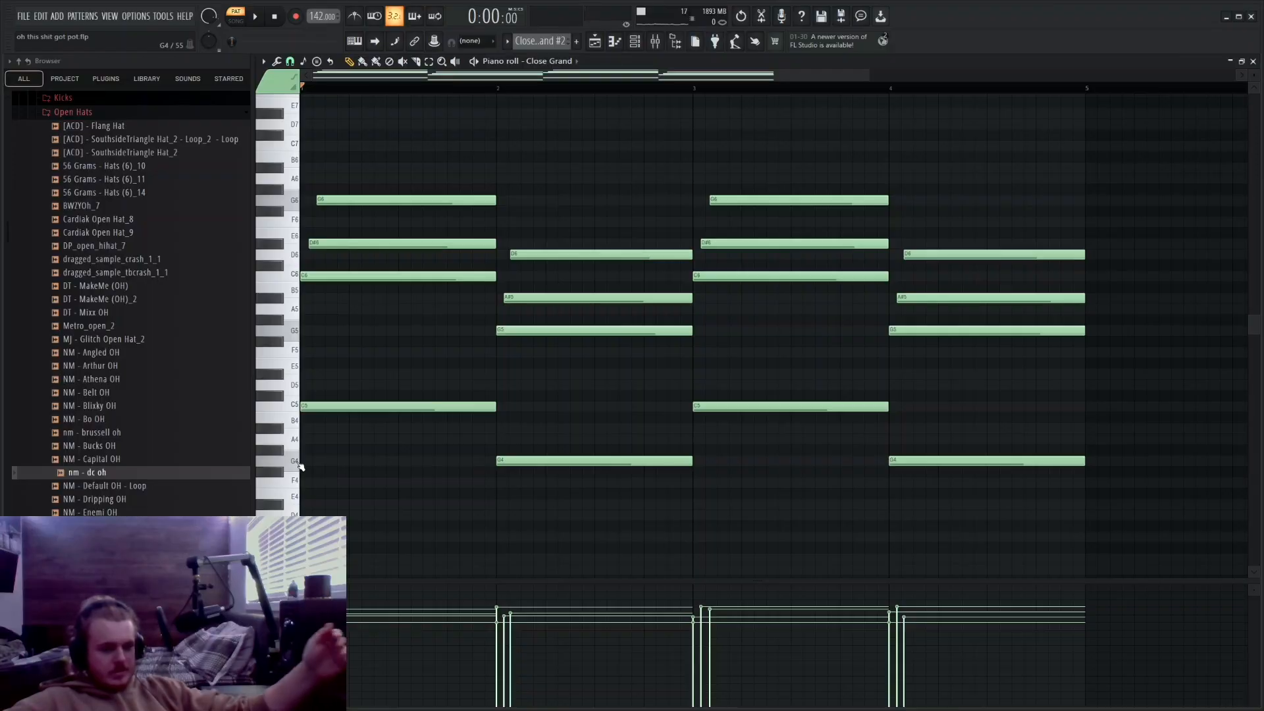
# Step: Show where the piano roll's scale highlighting options are and close them without changing anything
pyautogui.click(264, 61)
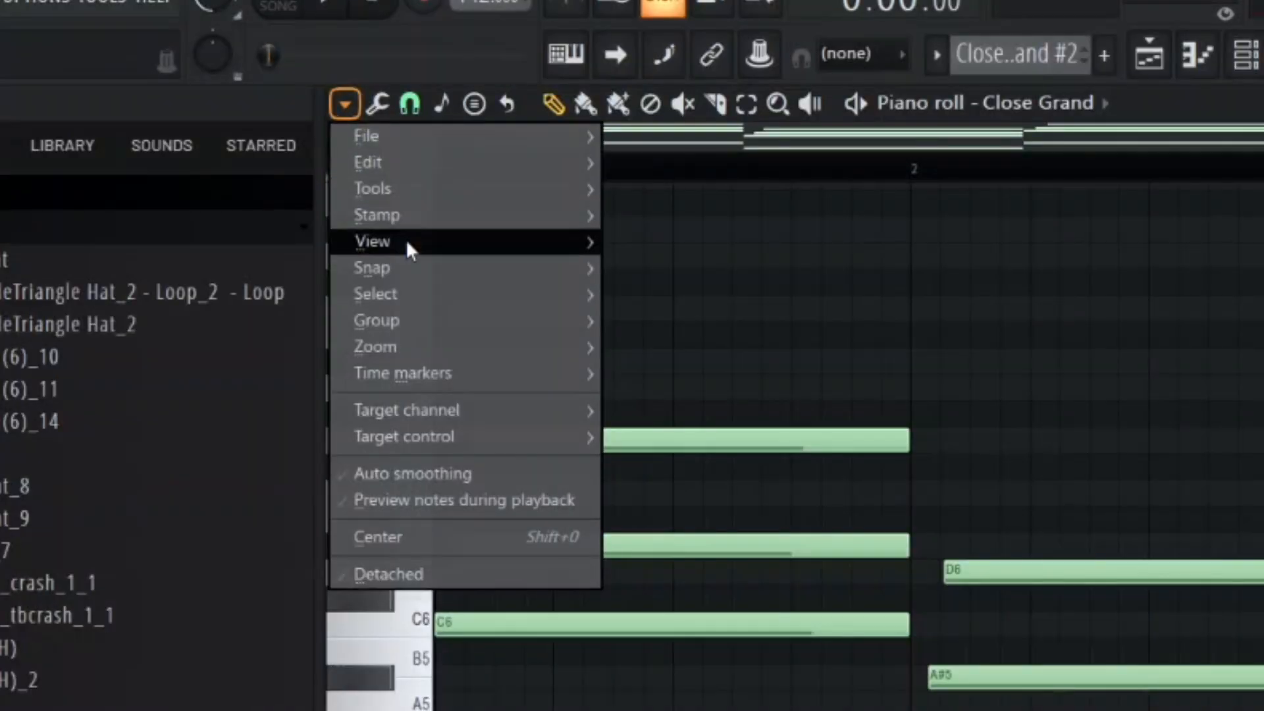
pyautogui.moveTo(287, 118)
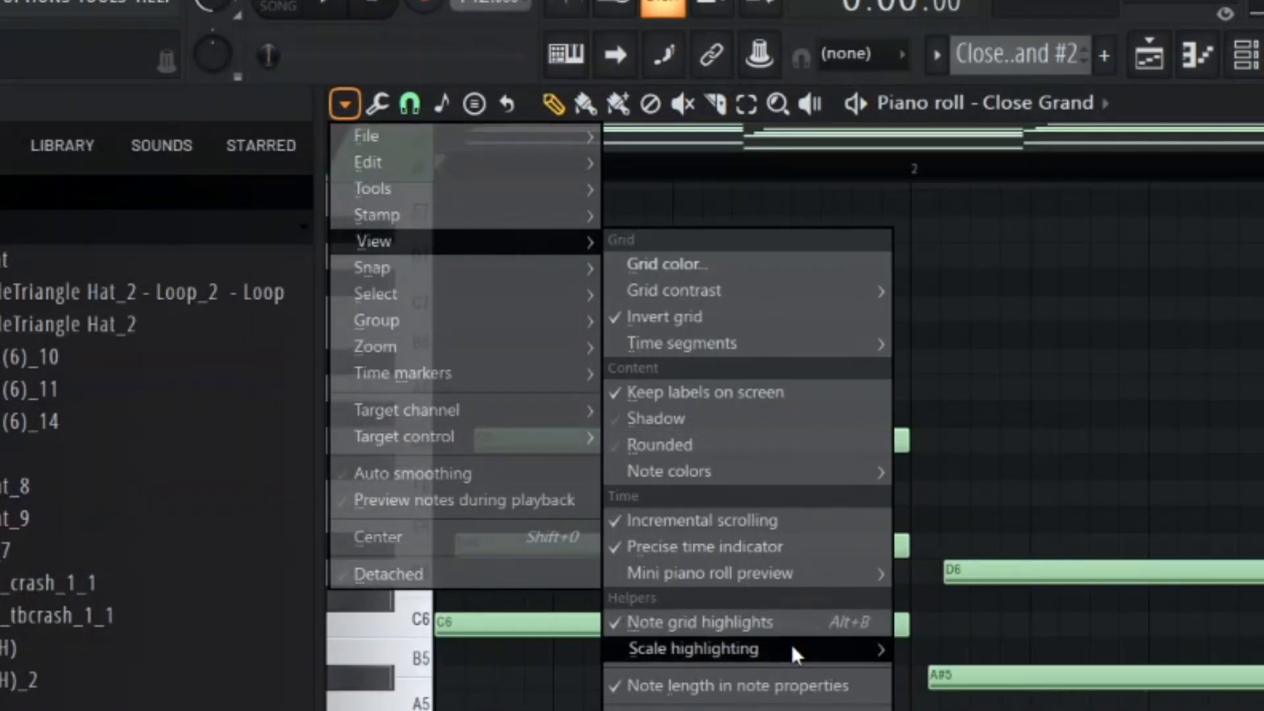
pyautogui.moveTo(794, 650)
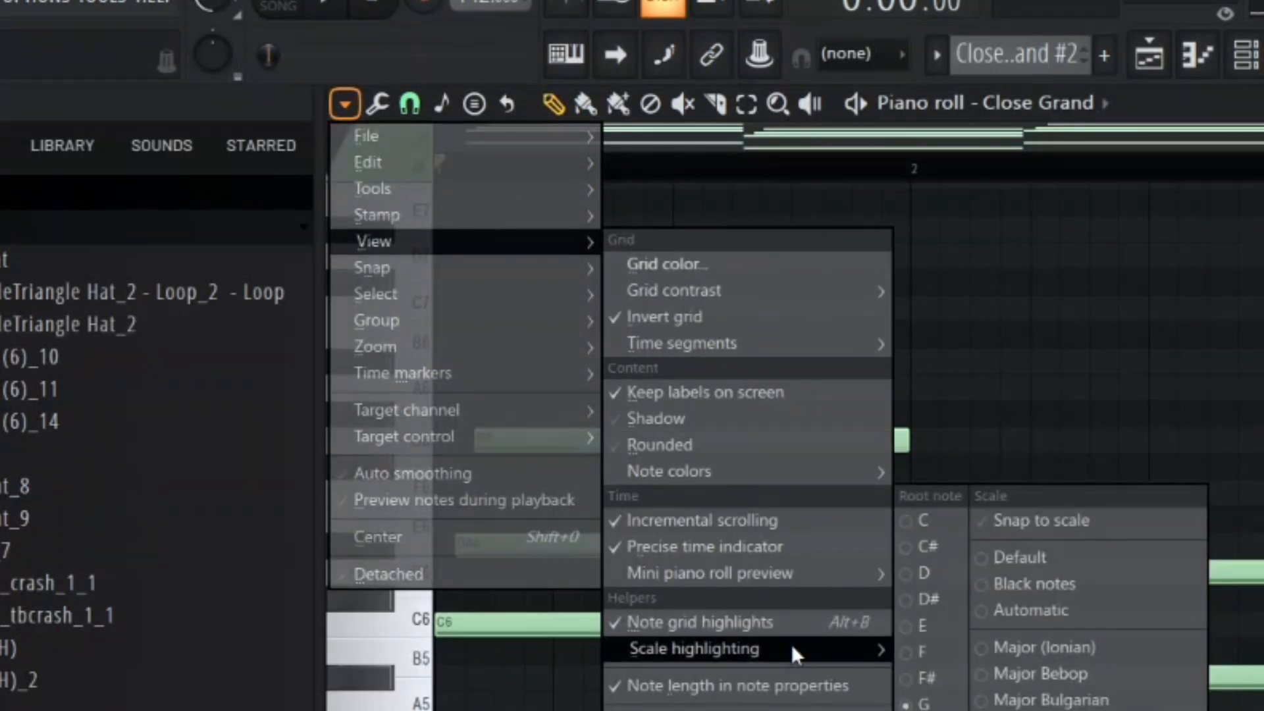
pyautogui.press('Escape')
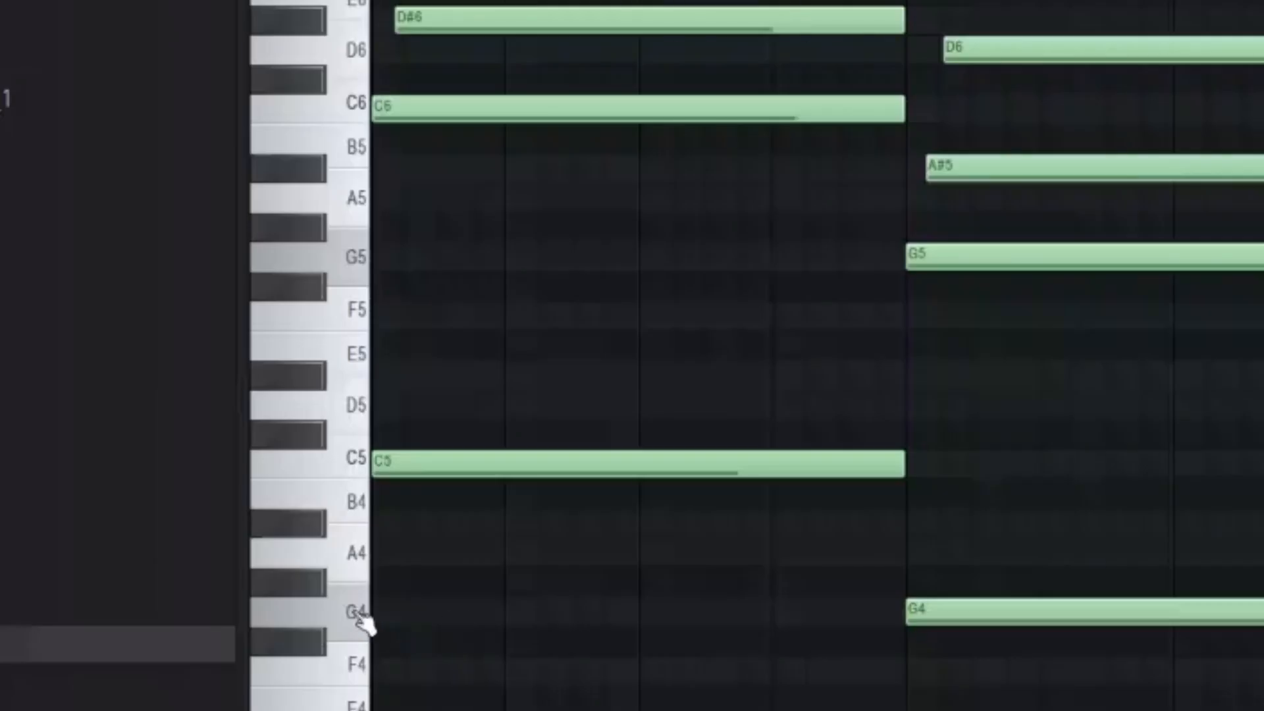
# Step: Audition the G4 and C5 bass keys and inspect the D#6 and G6 notes of the first chord
pyautogui.click(297, 461)
pyautogui.click(296, 440)
pyautogui.click(319, 530)
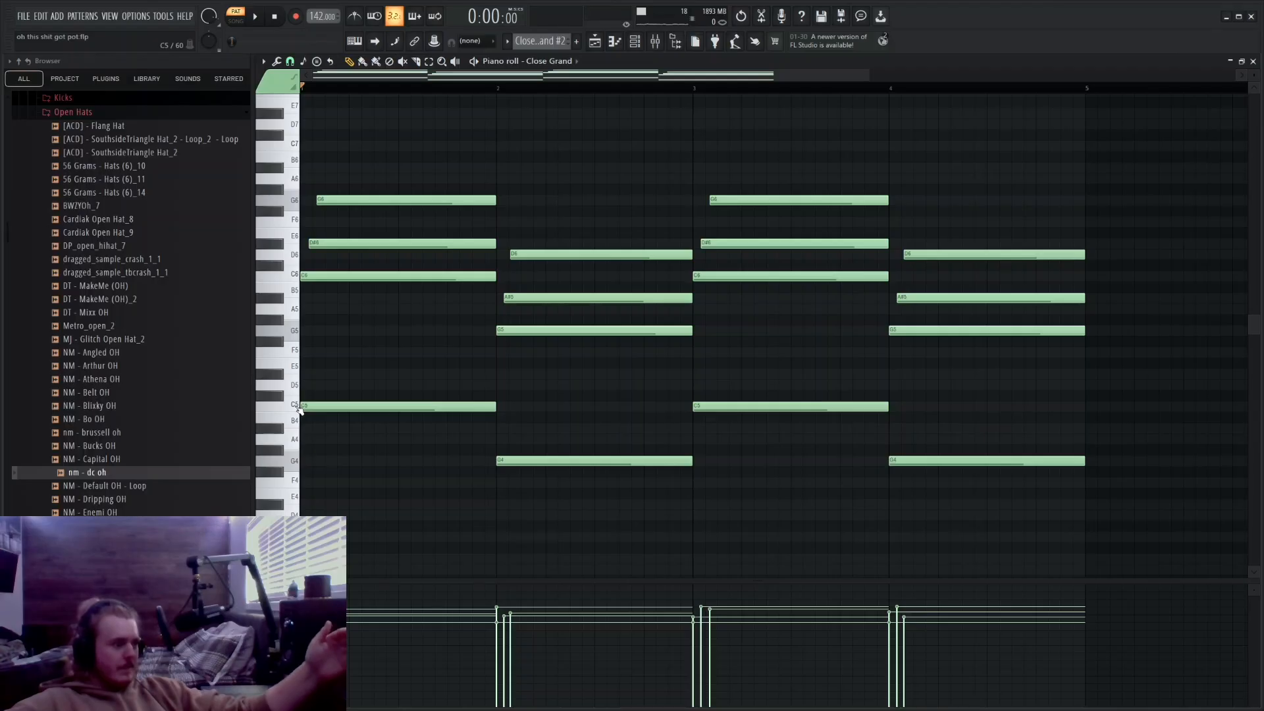
pyautogui.click(362, 465)
pyautogui.click(299, 465)
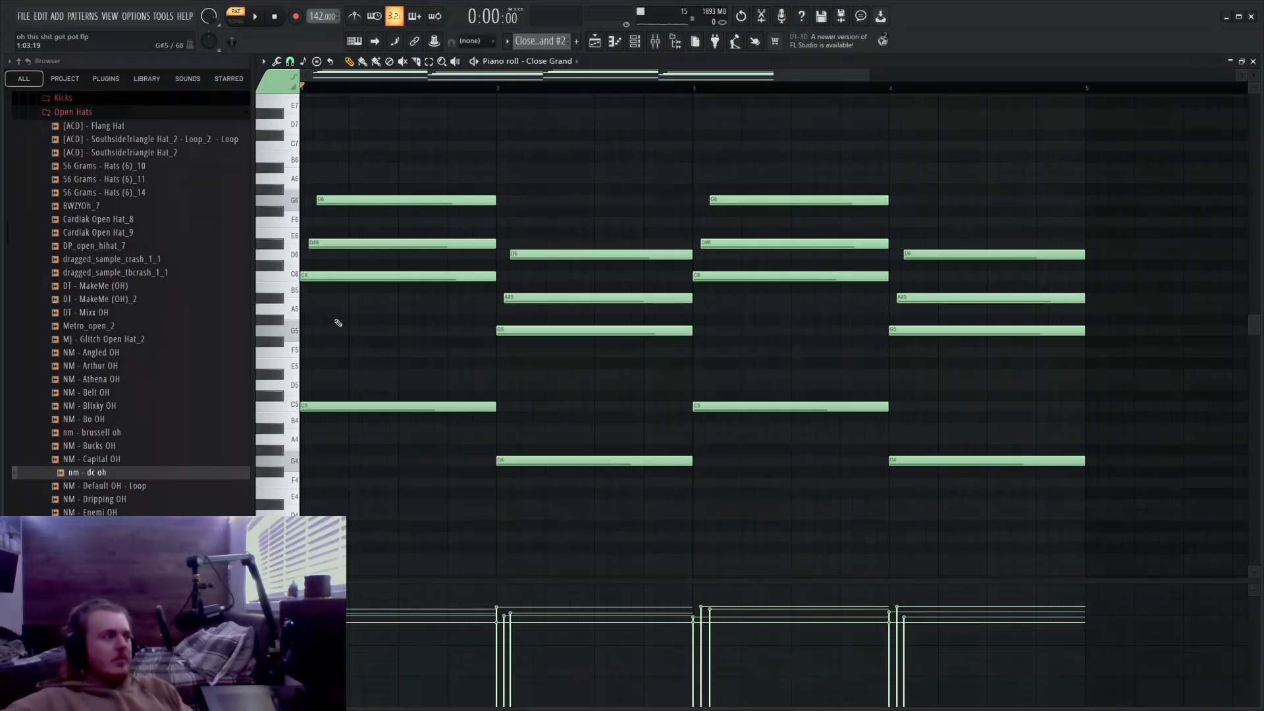
pyautogui.click(346, 246)
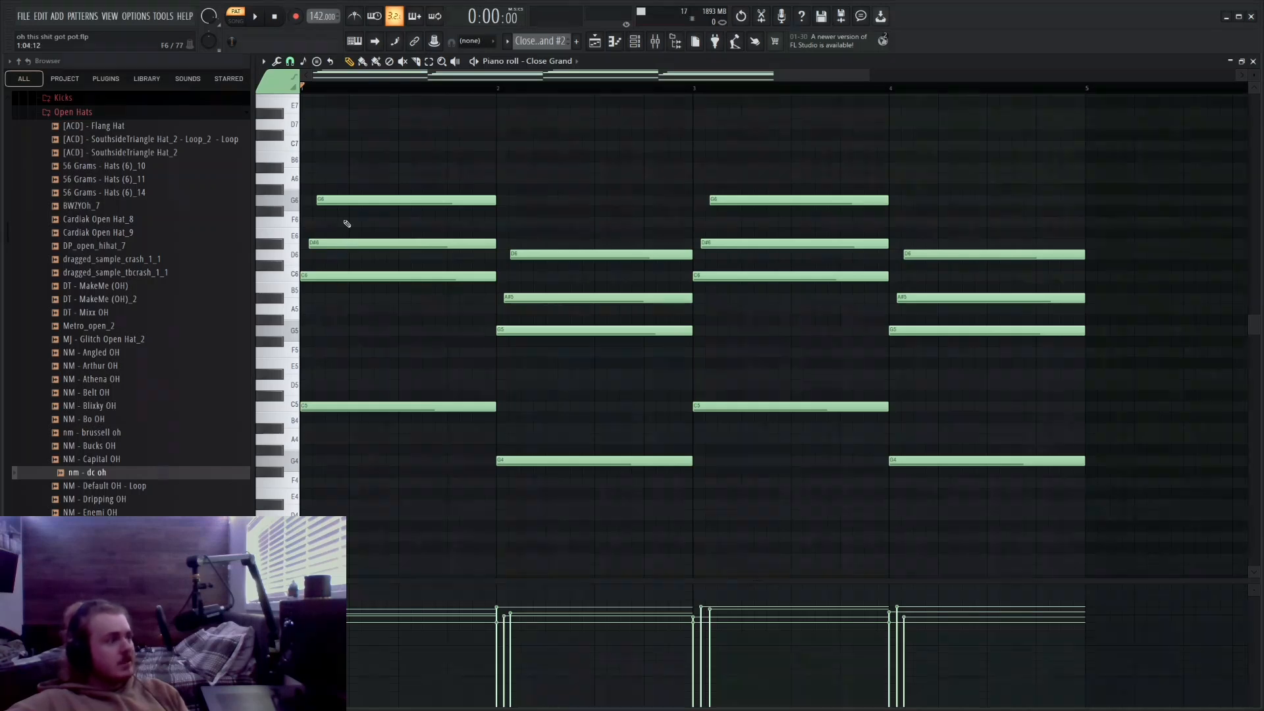
pyautogui.click(335, 200)
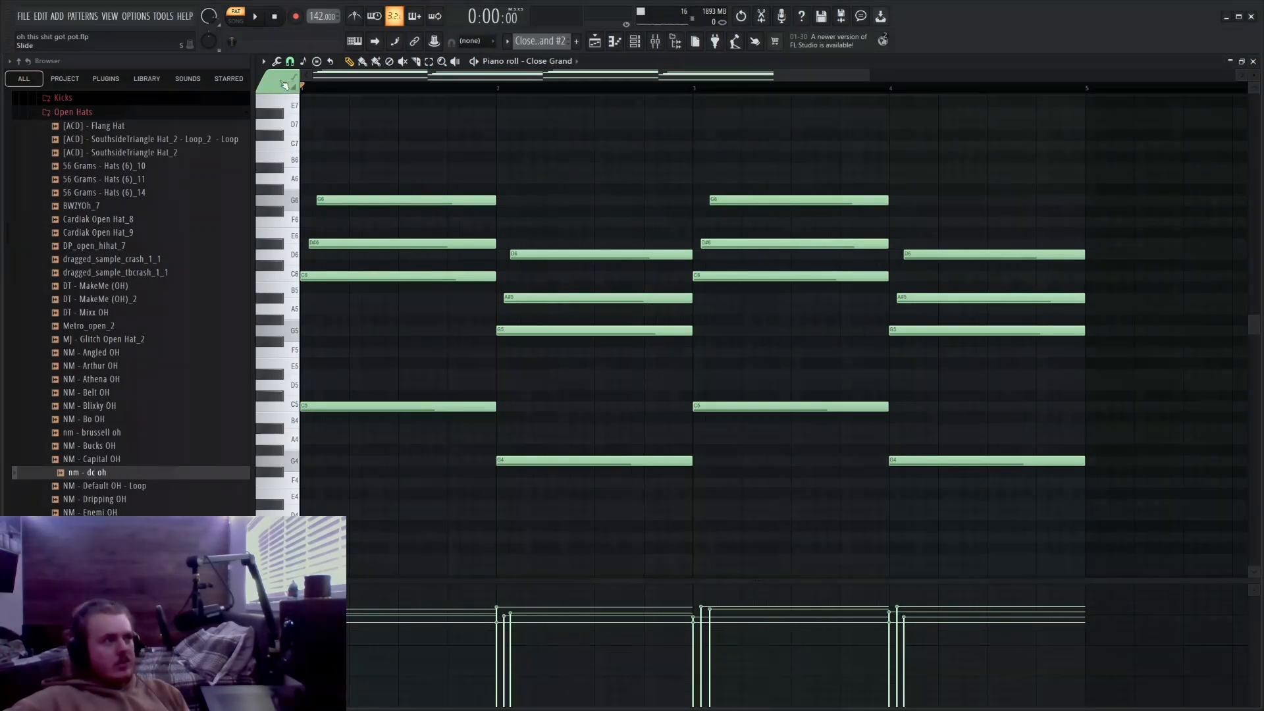
# Step: Review the root notes and scale types available for scale highlighting, keeping the current choice
pyautogui.click(263, 61)
pyautogui.moveTo(275, 118)
pyautogui.moveTo(408, 286)
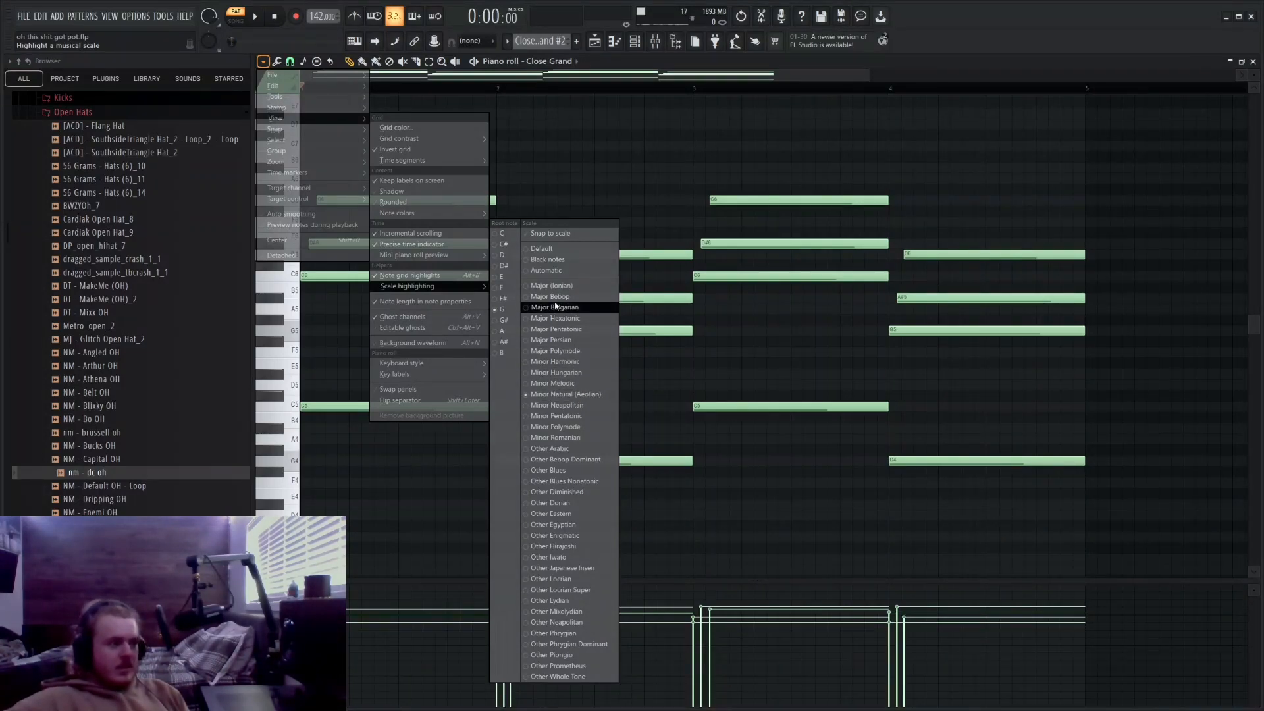
pyautogui.click(242, 94)
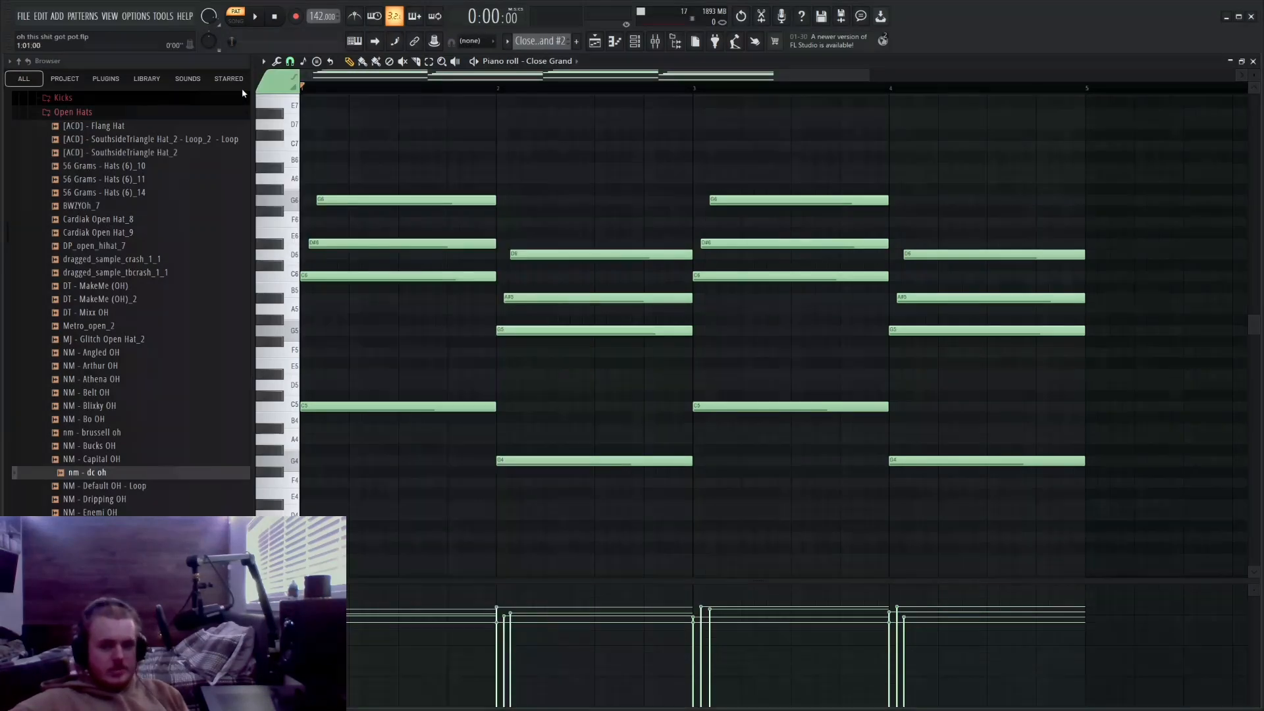
# Step: View the Close Grand channel's FLEX preset from the channel rack, and look through the instruments available for a new channel
pyautogui.click(635, 40)
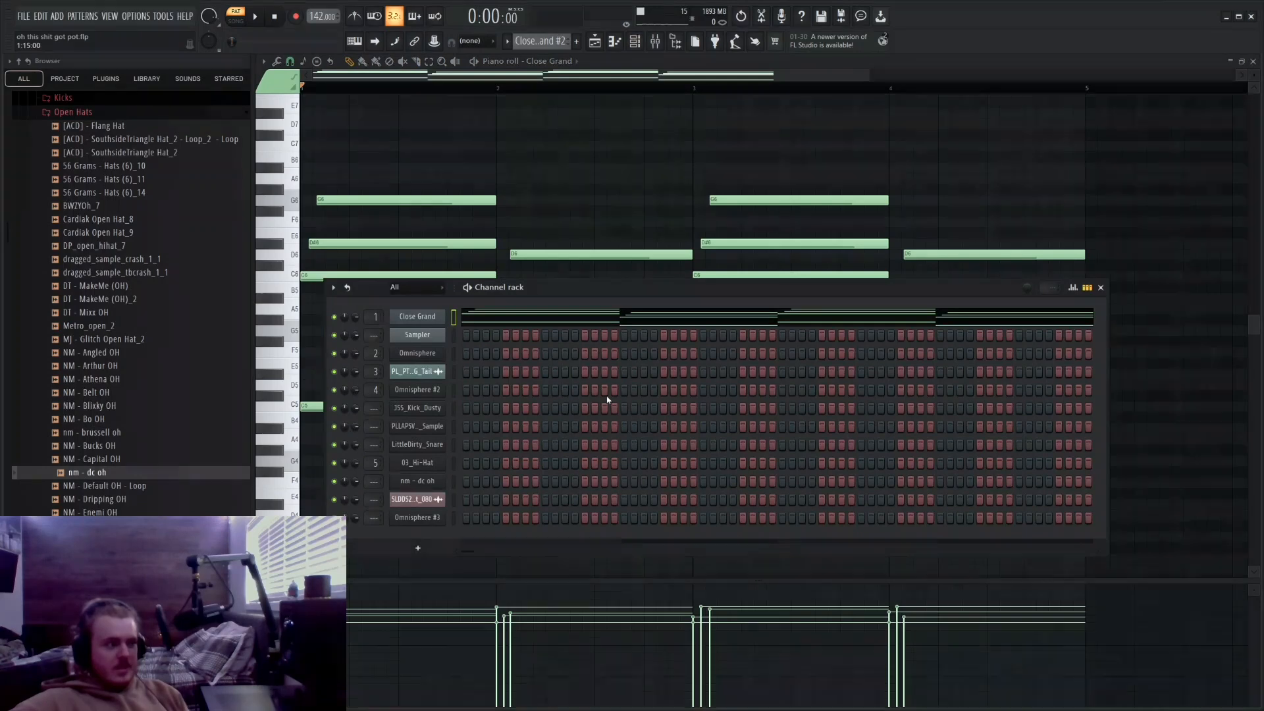
pyautogui.click(431, 316)
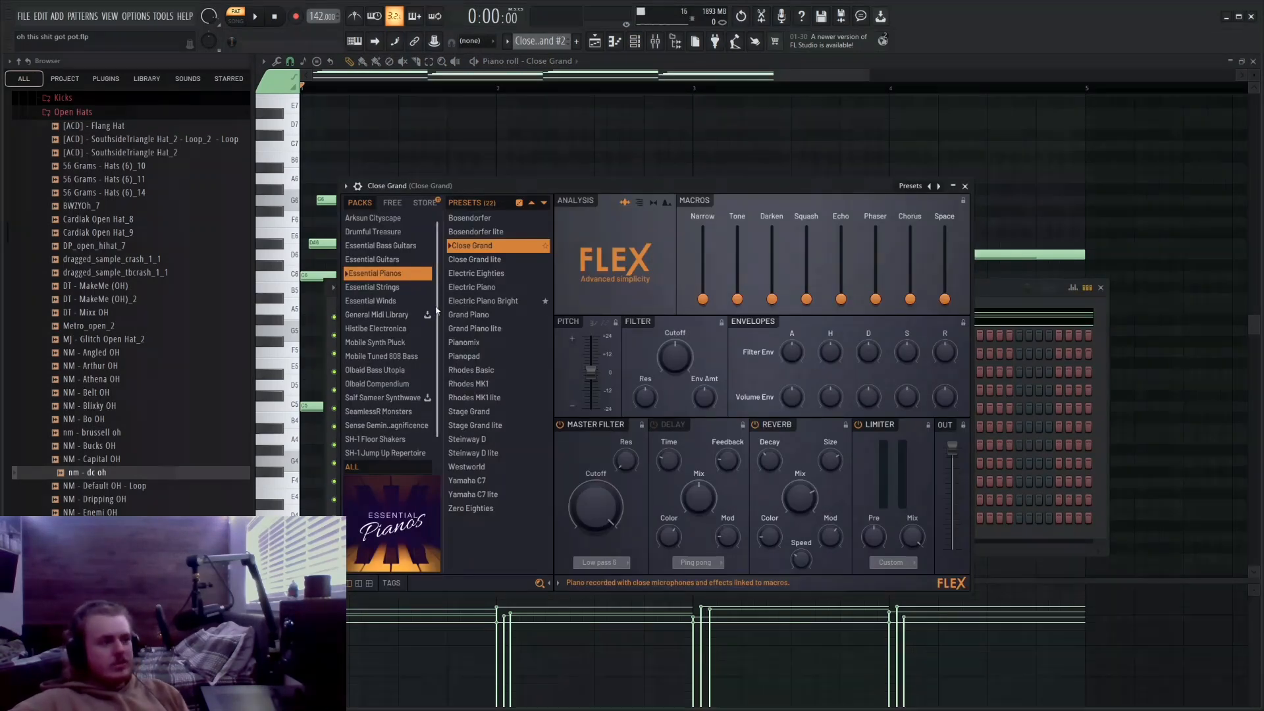
pyautogui.click(965, 186)
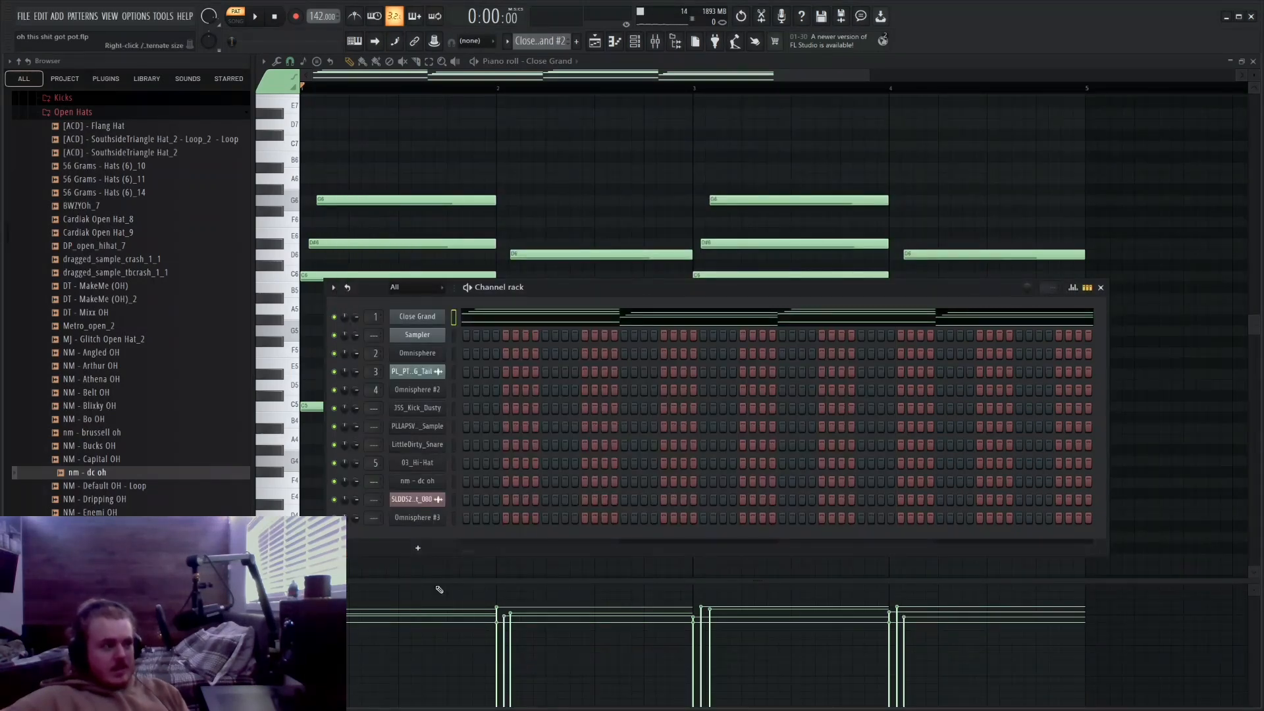
pyautogui.click(418, 549)
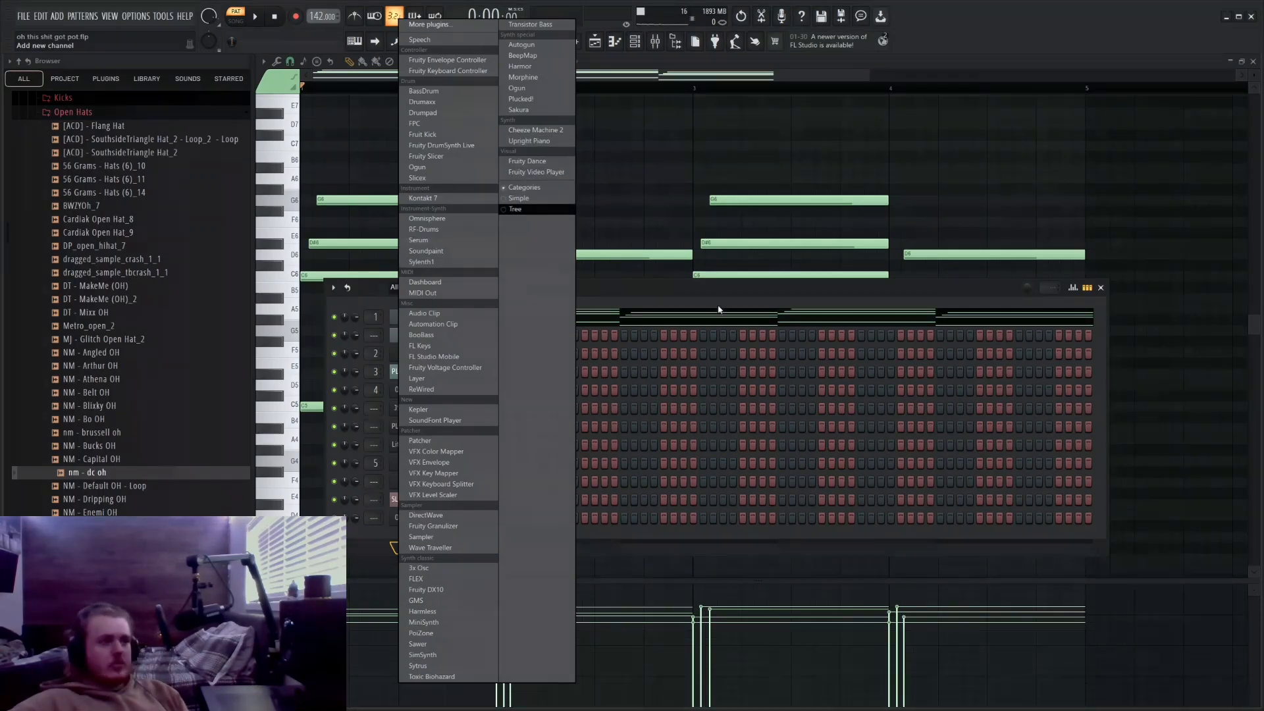
pyautogui.click(680, 298)
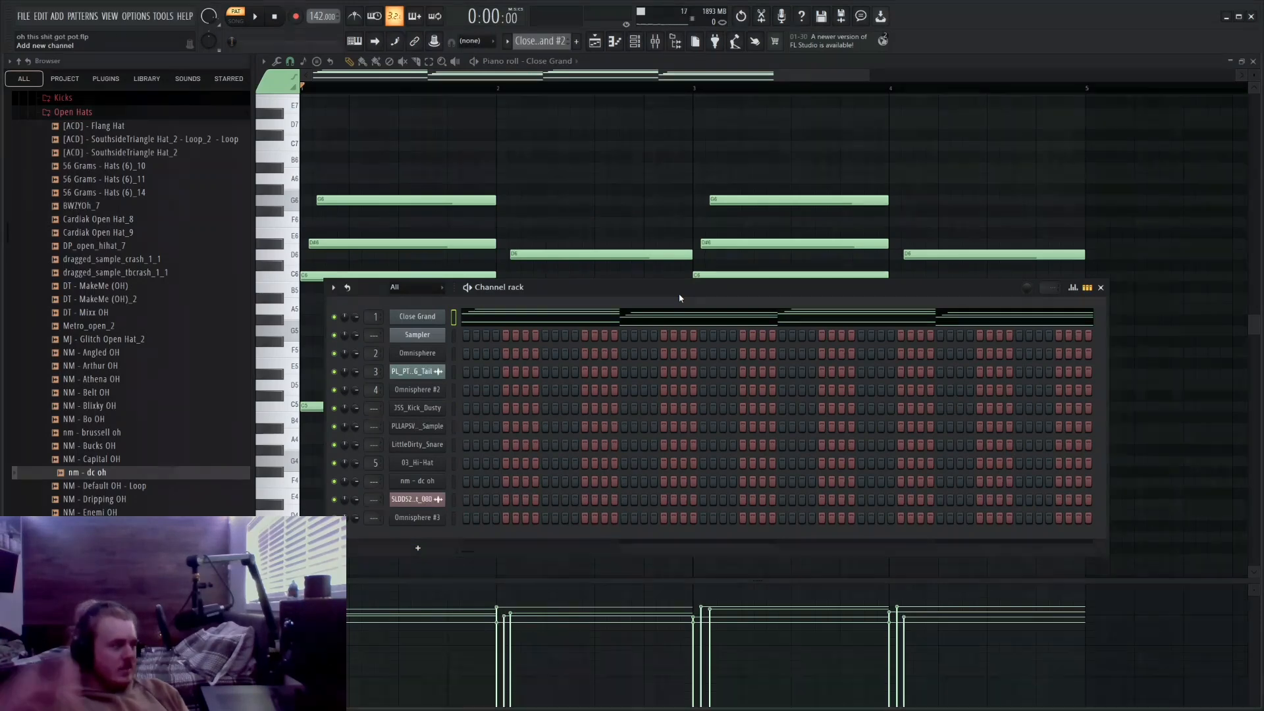
# Step: Reopen the Close Grand #2 notes from the playlist and try the randomizer on all of them
pyautogui.press('F5')
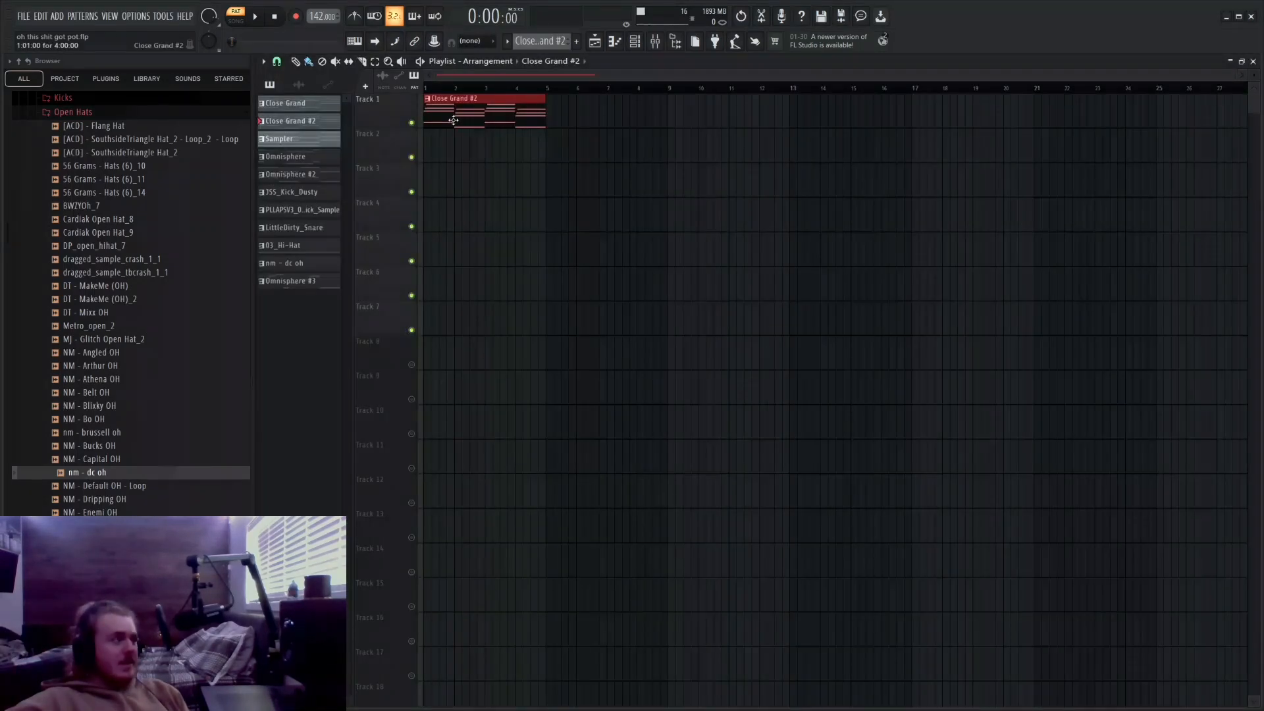
pyautogui.doubleClick(489, 120)
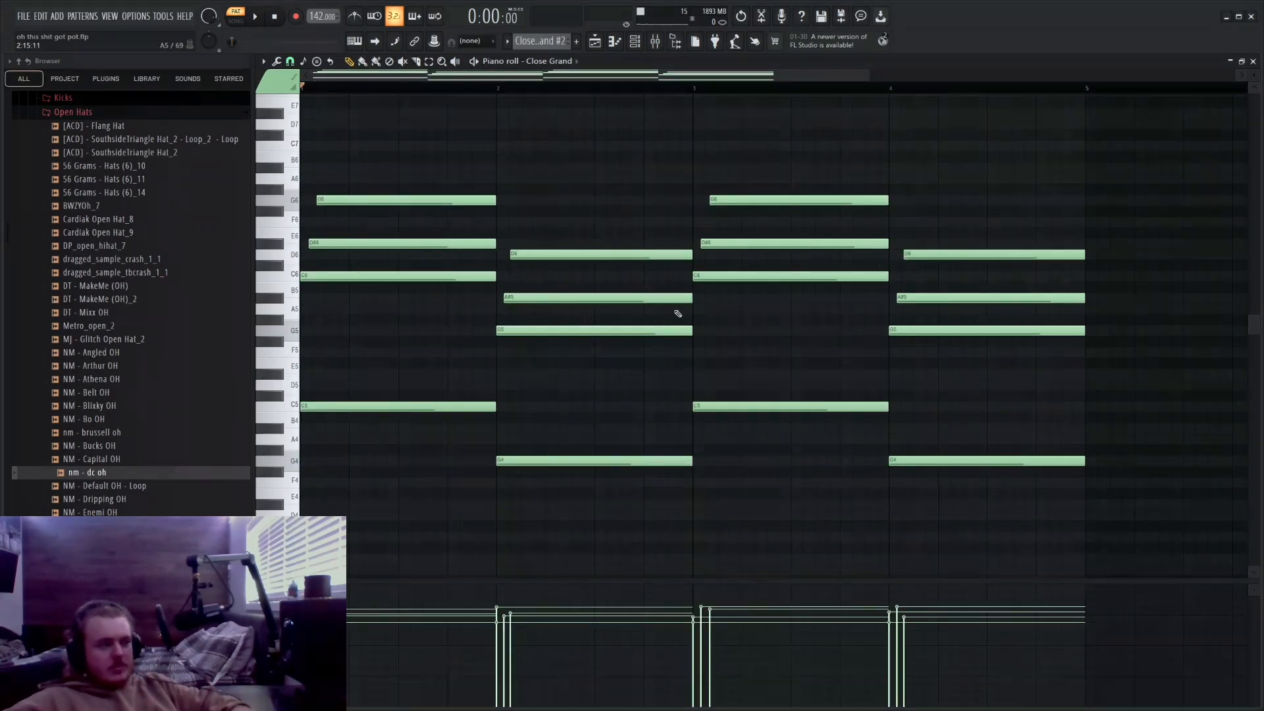
pyautogui.hotkey('ctrl', 'a')
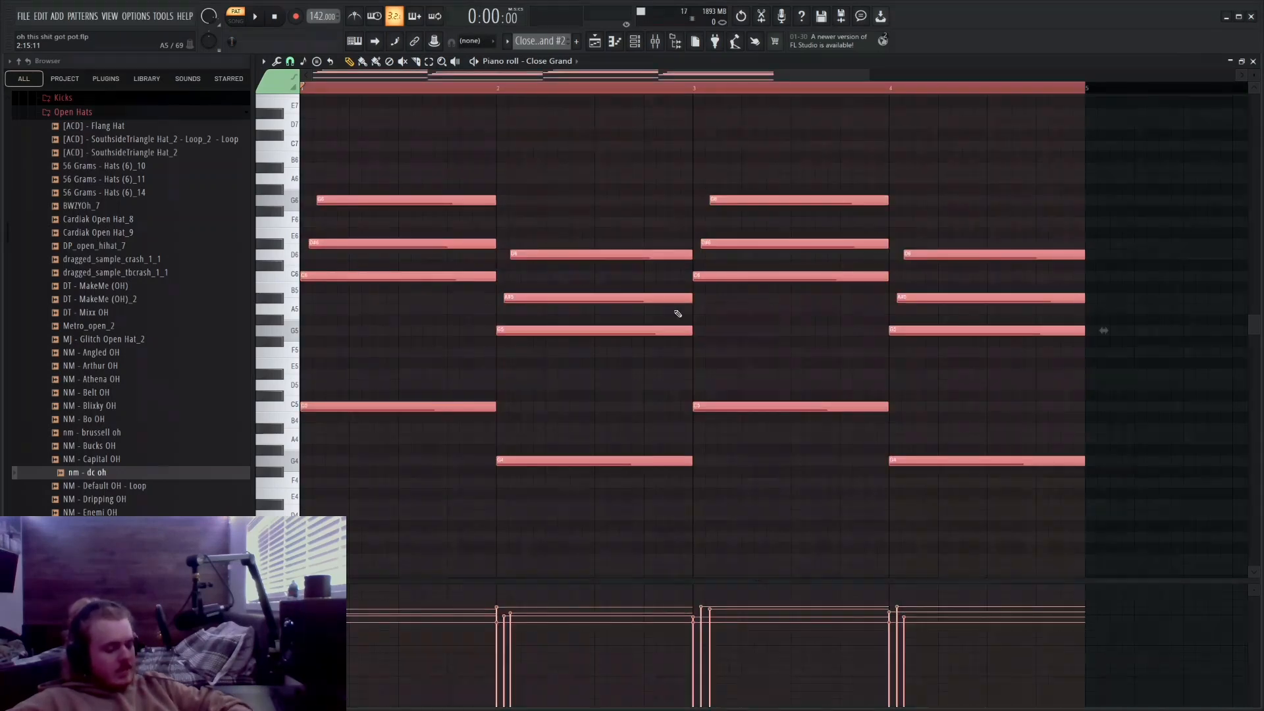
pyautogui.hotkey('alt', 'q')
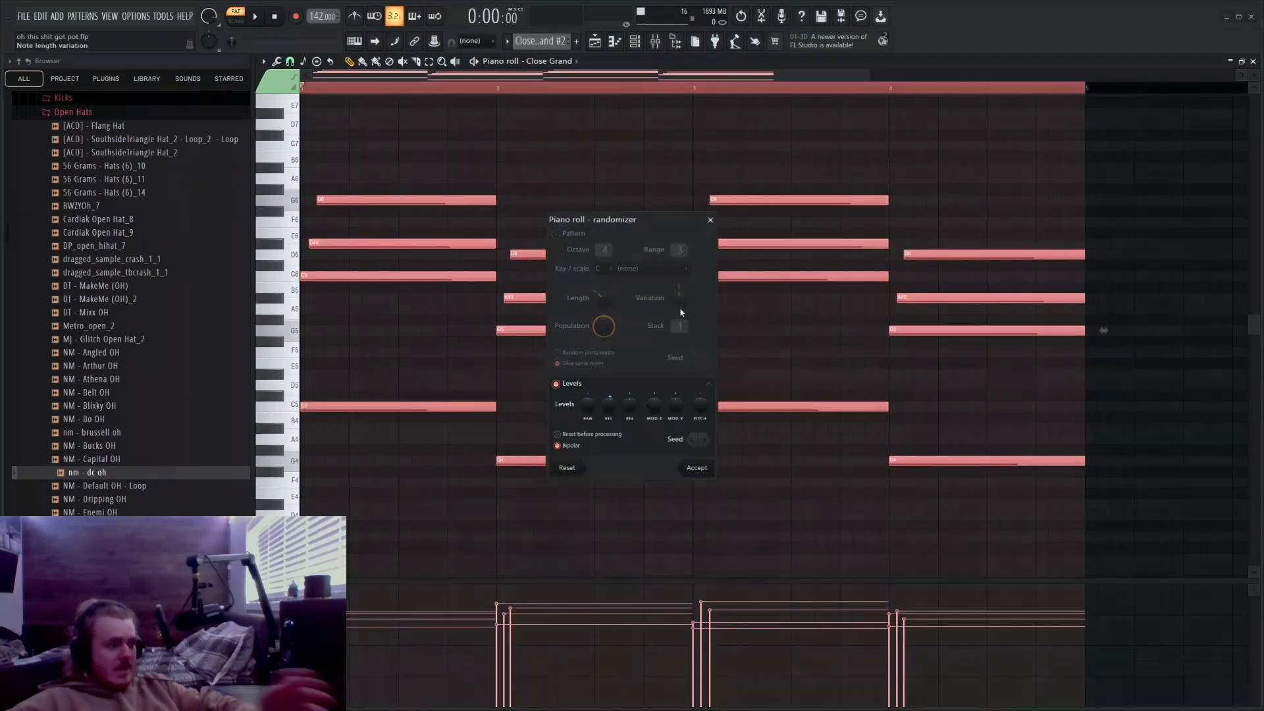
pyautogui.press('Escape')
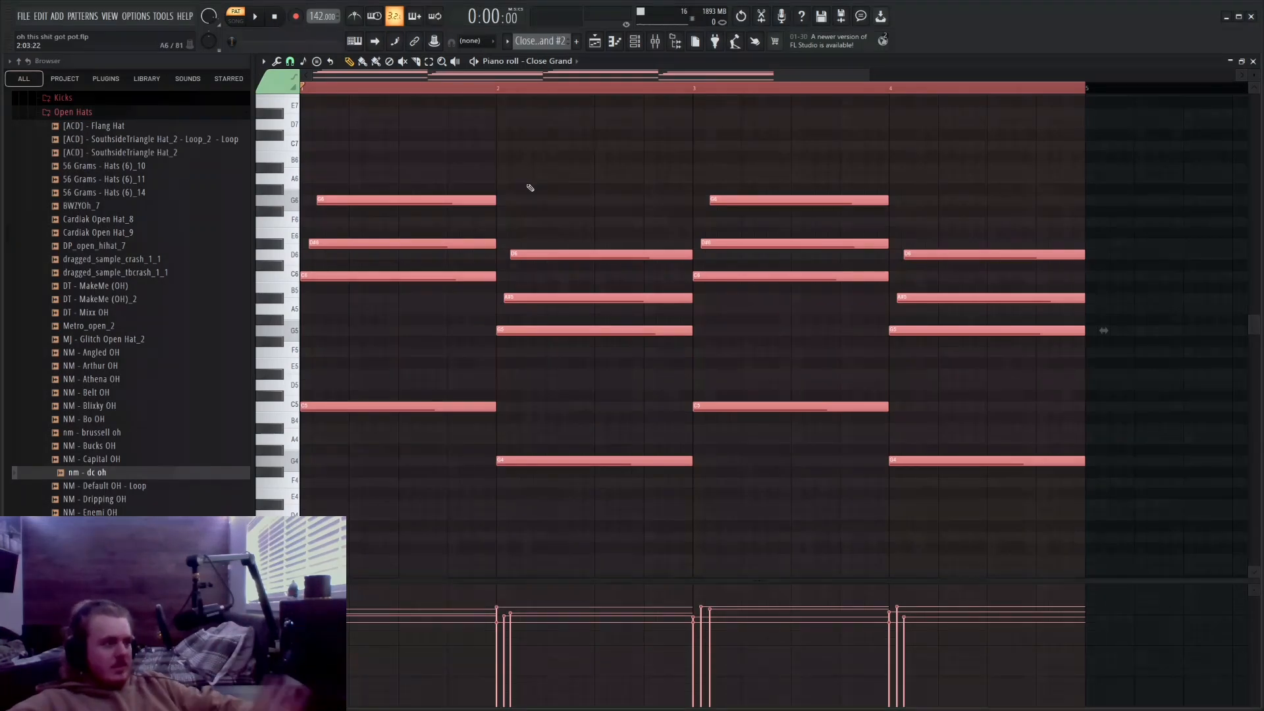
# Step: Move the first chord's D#6 and G6 notes to the start of bar 1, playing the chord to compare the timing
pyautogui.click(324, 89)
pyautogui.hotkey('ctrl', 'd')
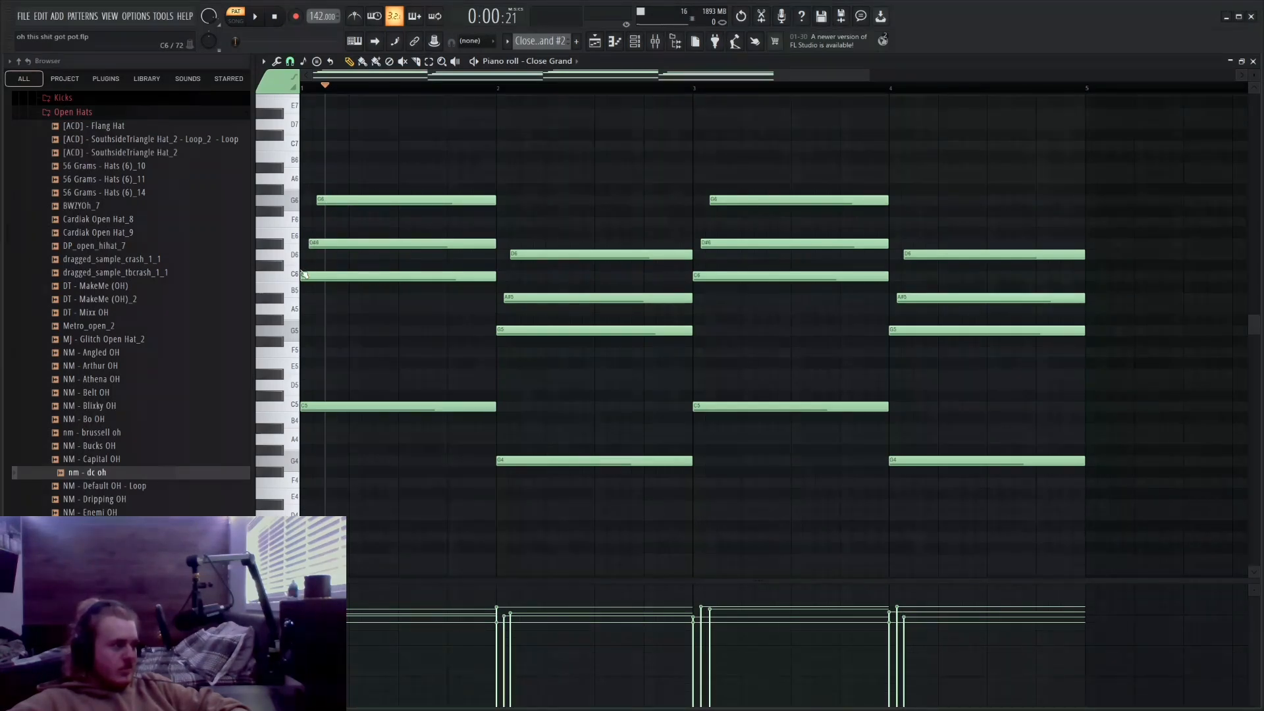
pyautogui.press('space')
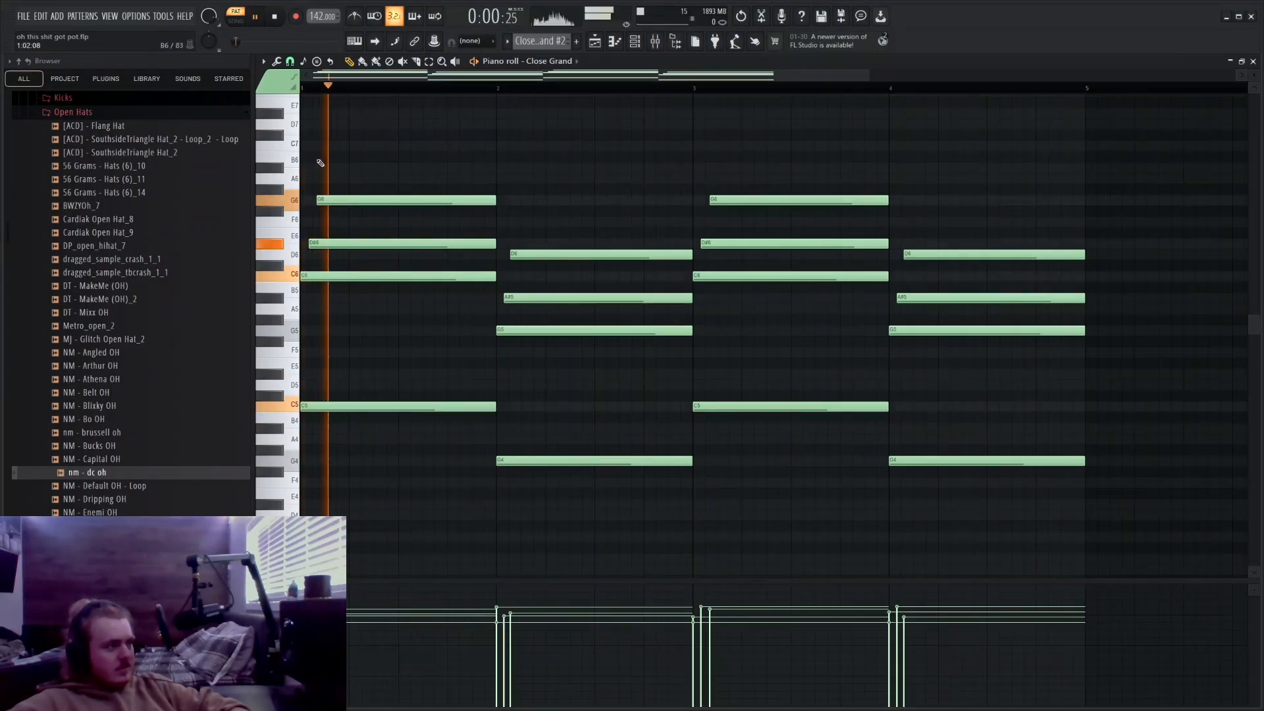
pyautogui.press('space')
pyautogui.moveTo(329, 254); pyautogui.dragTo(312, 214)
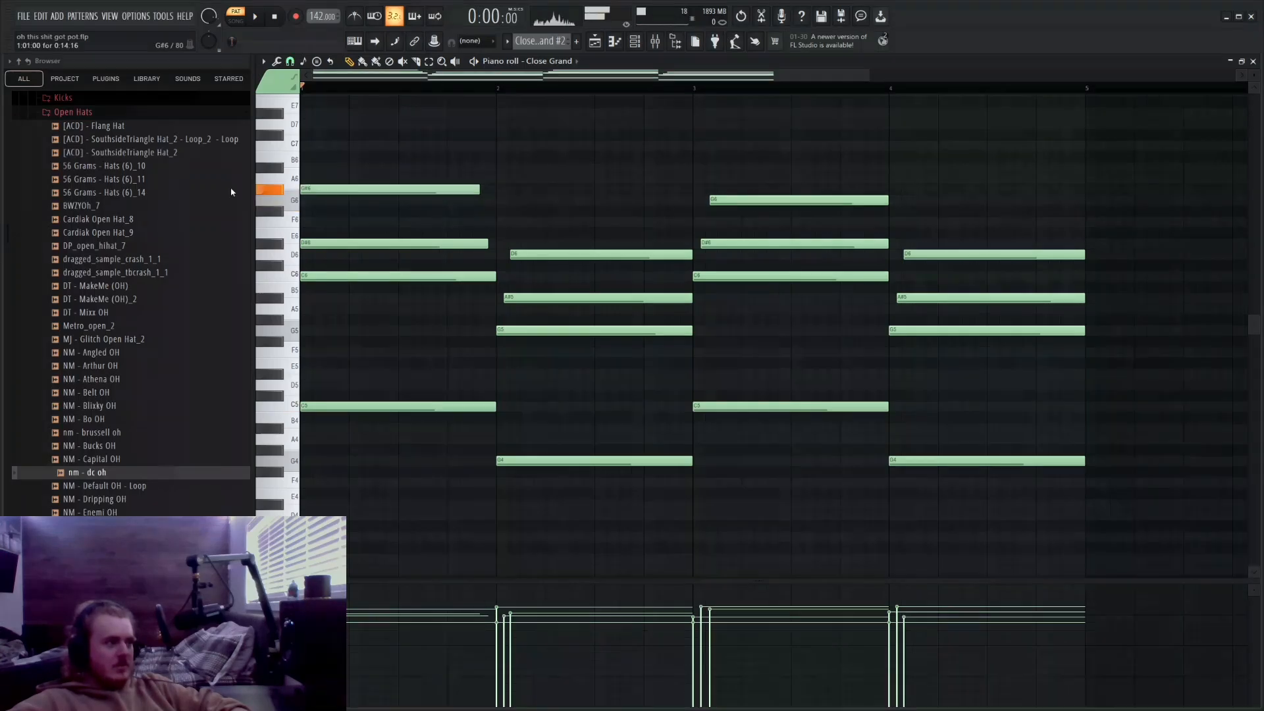
pyautogui.press('space')
pyautogui.press('space')
# Step: Place the Close Grand pattern on Track 1 of the playlist, starting at bar 1
pyautogui.press('F5')
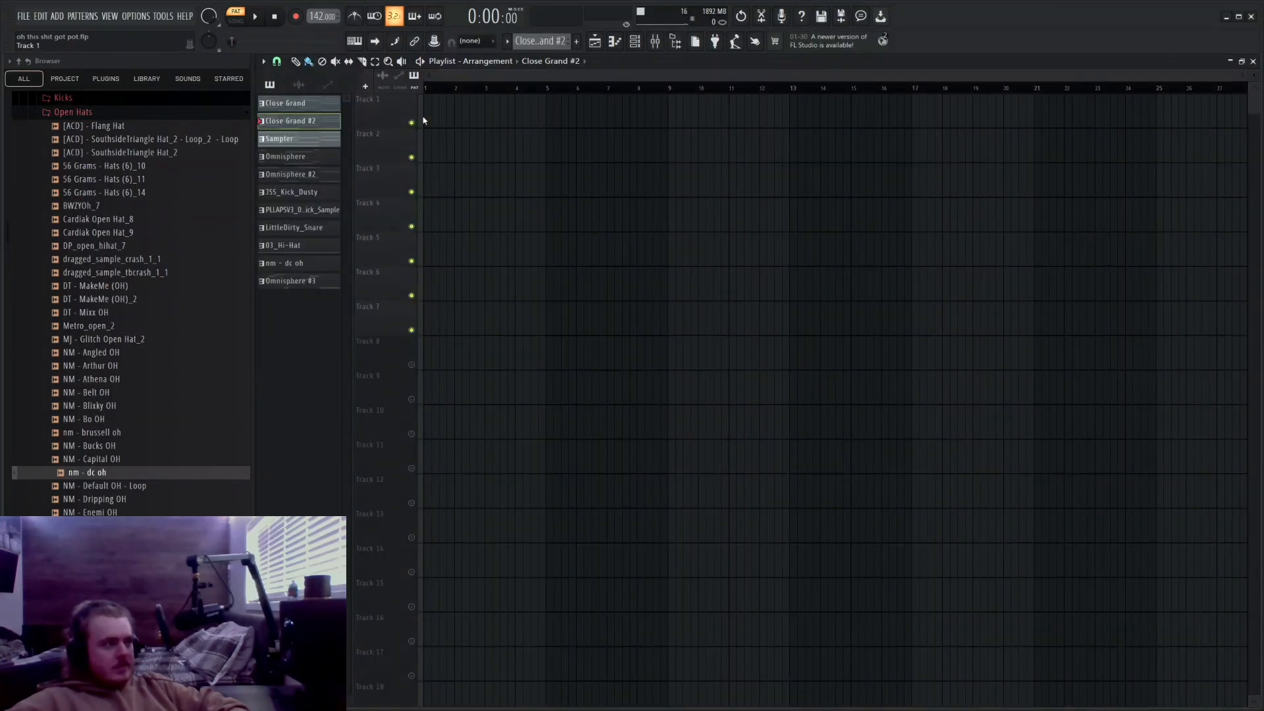
pyautogui.click(329, 105)
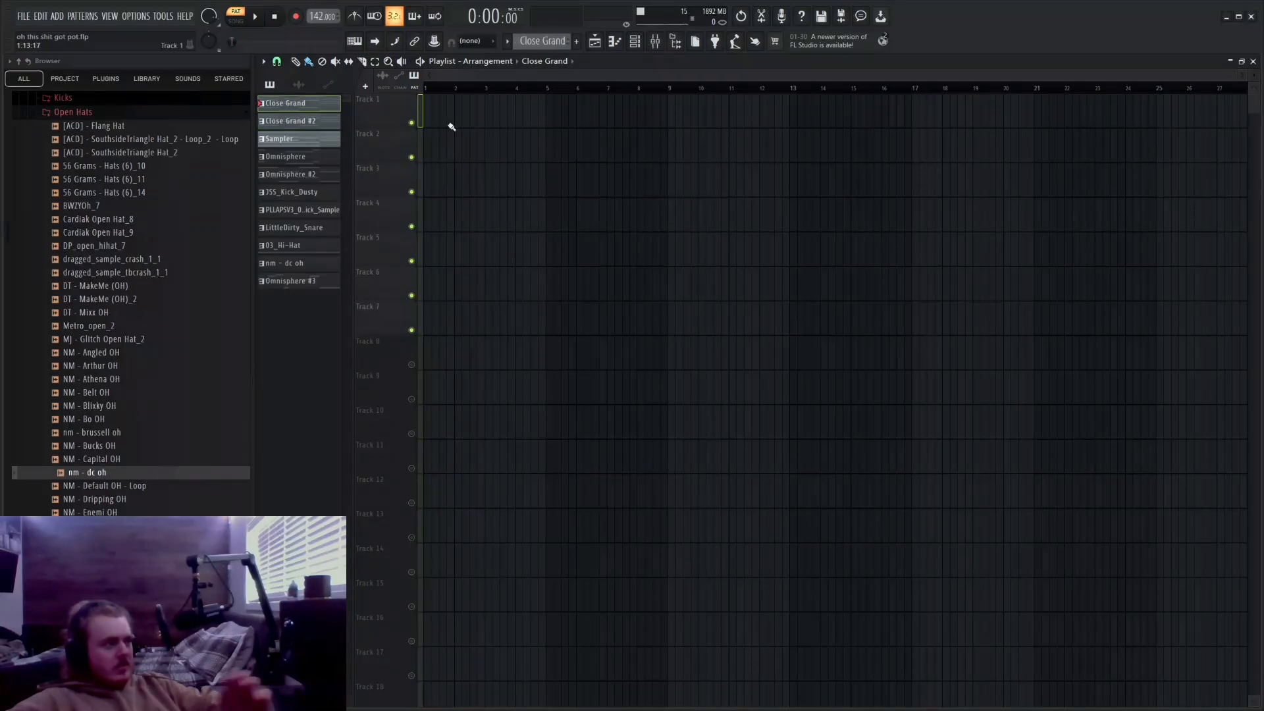
pyautogui.click(447, 121)
pyautogui.moveTo(485, 119); pyautogui.dragTo(473, 122)
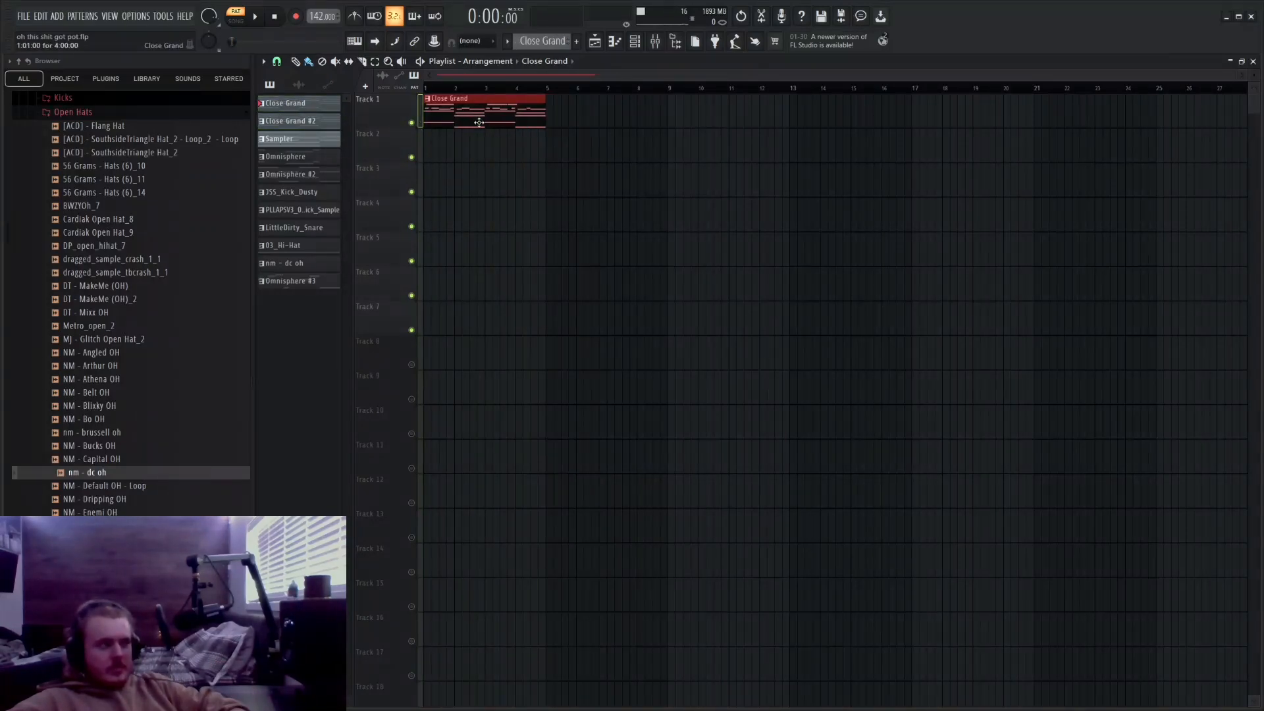
# Step: Open the Close Grand clip's notes in the piano roll and play through the four-bar melody
pyautogui.doubleClick(457, 112)
pyautogui.moveTo(544, 88); pyautogui.dragTo(469, 83)
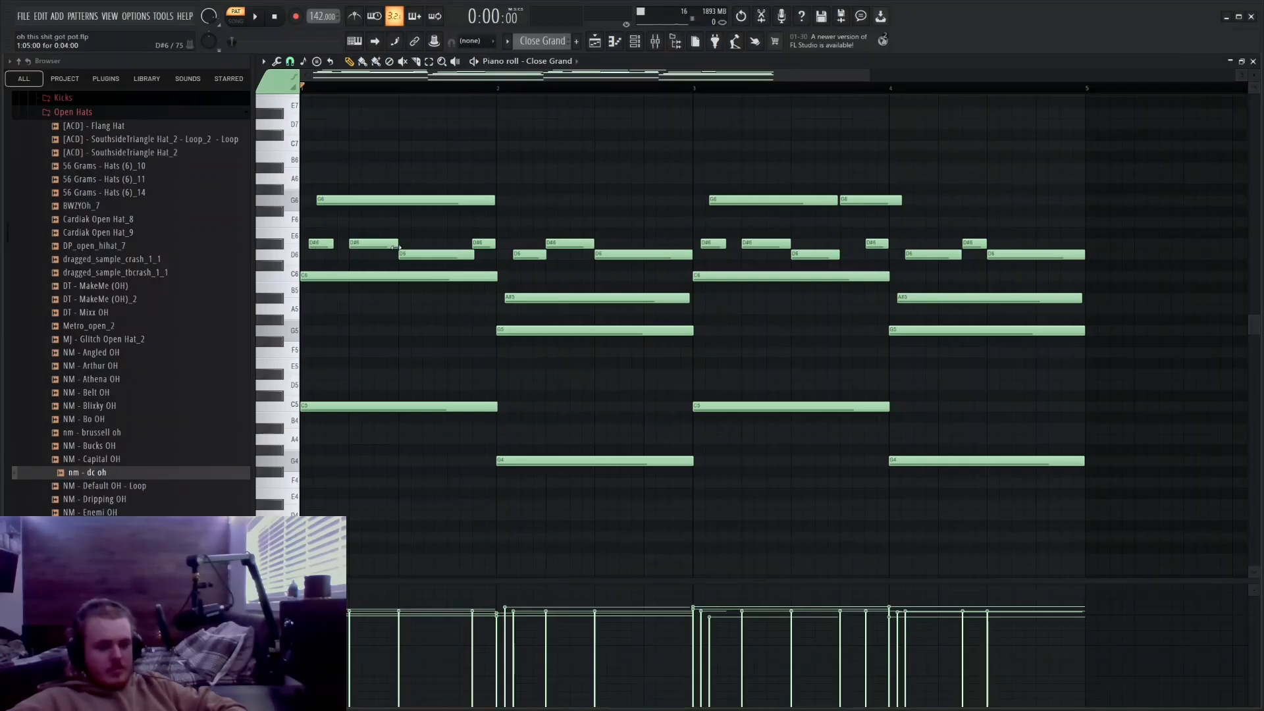
pyautogui.press('space')
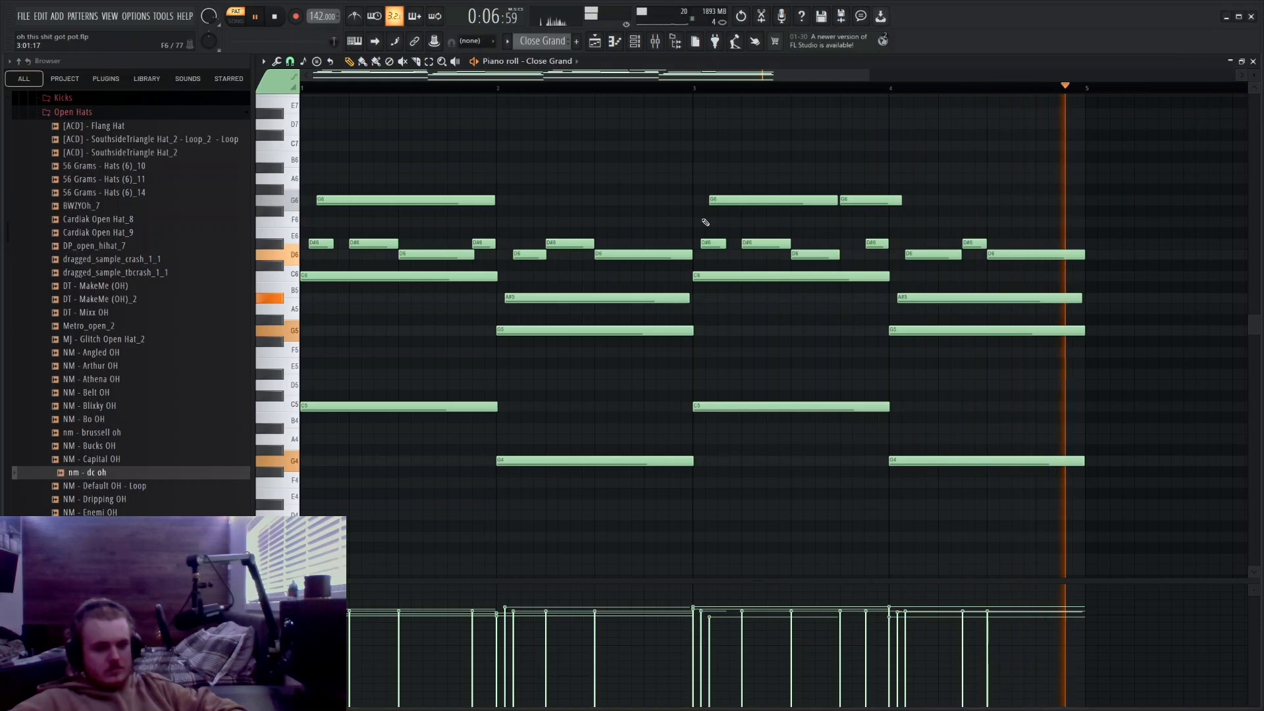
pyautogui.press('space')
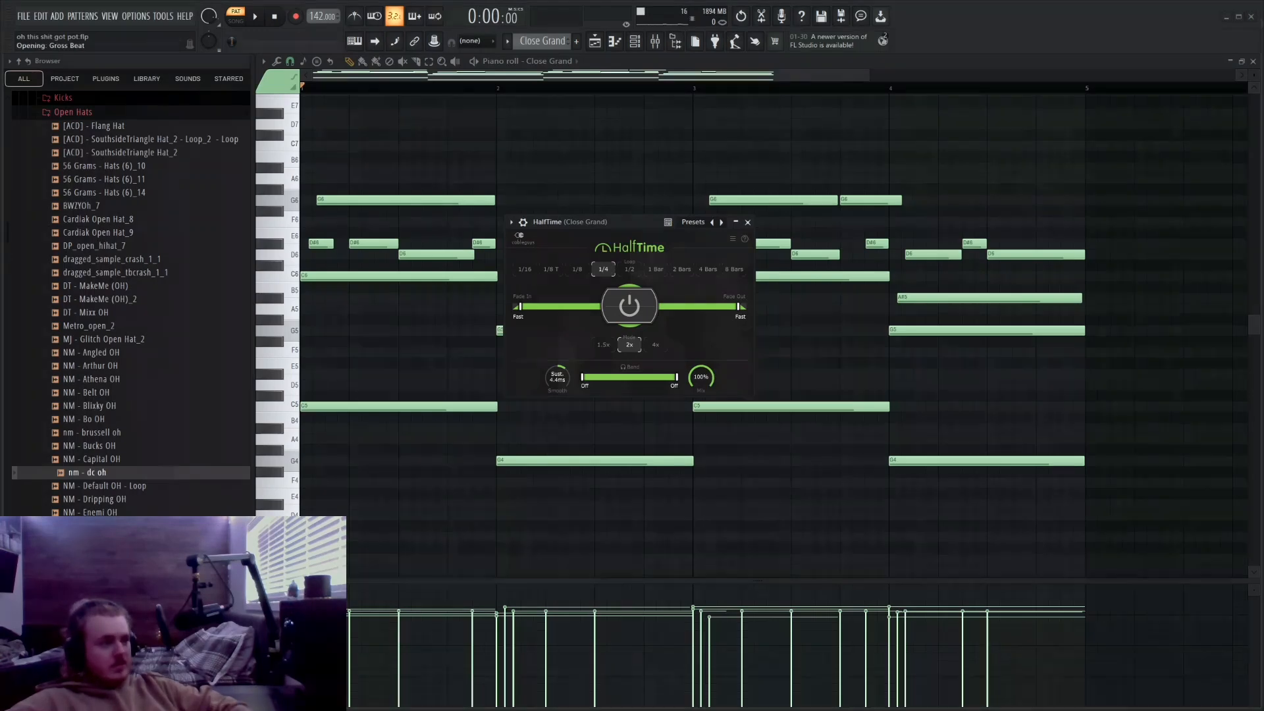
# Step: Load the Momentary preset in Gross Beat on the Close Grand channel and close the plugin window
pyautogui.click(775, 187)
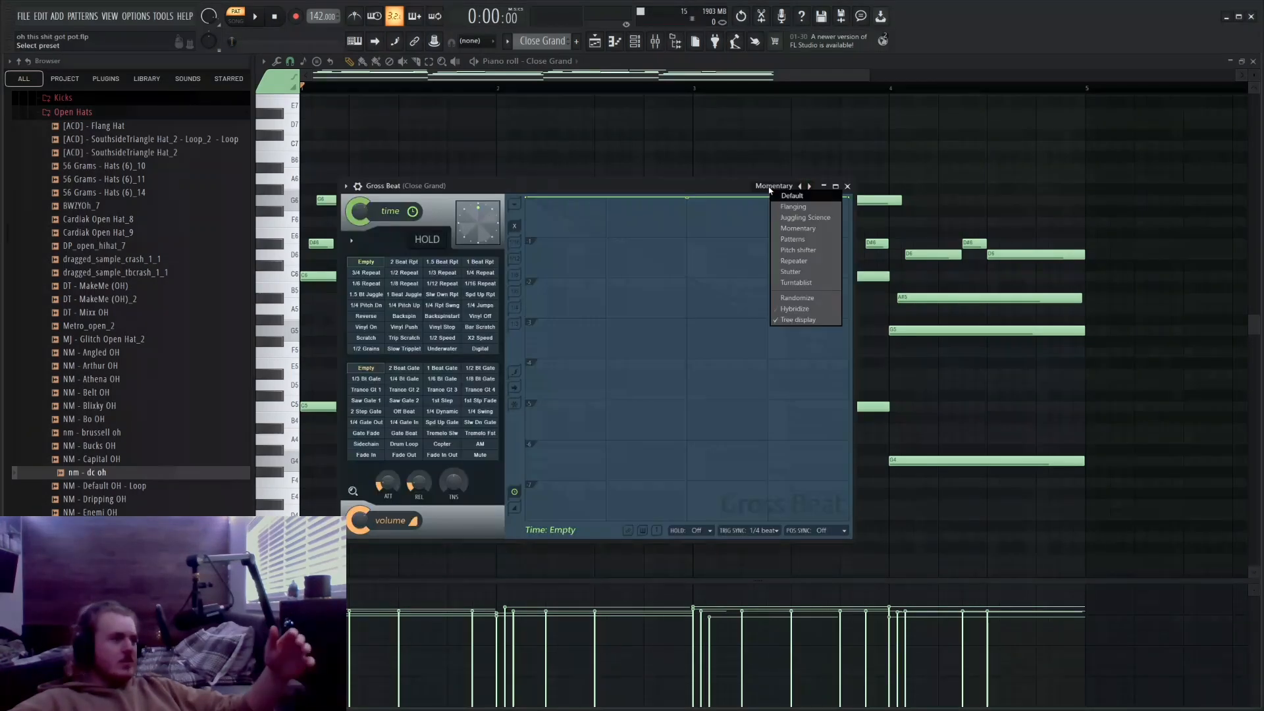
pyautogui.click(804, 227)
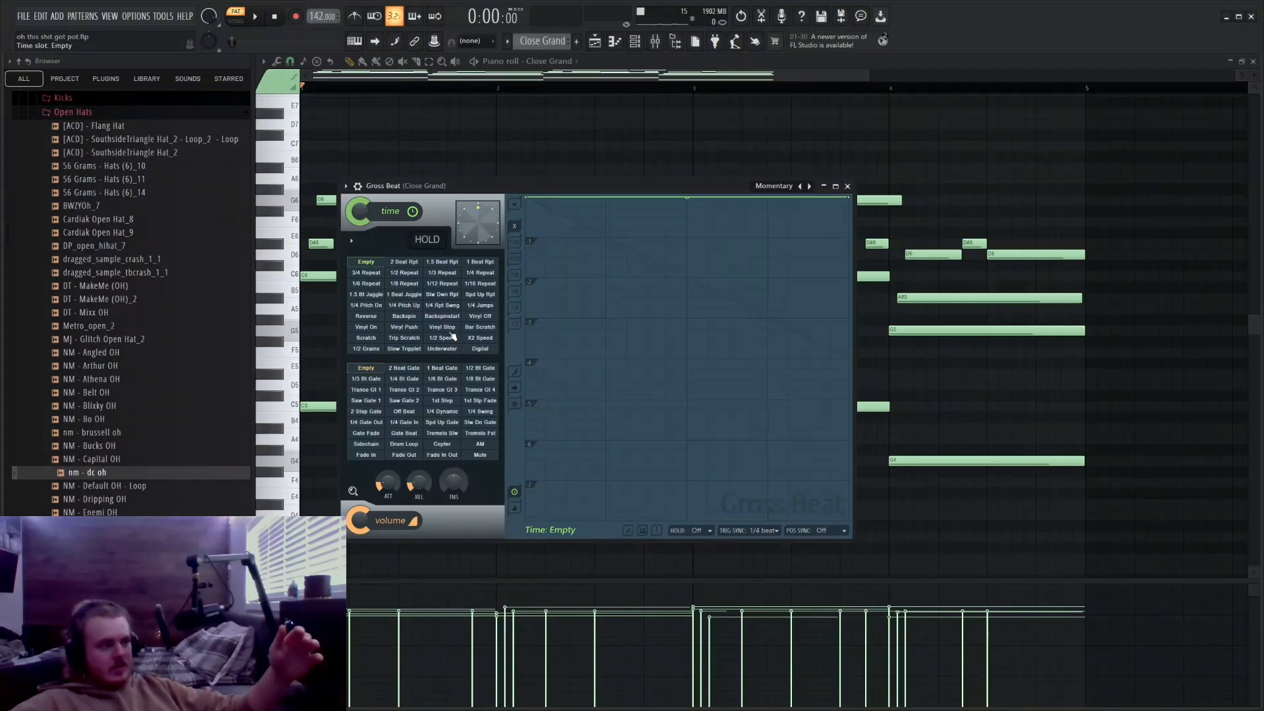
pyautogui.click(848, 186)
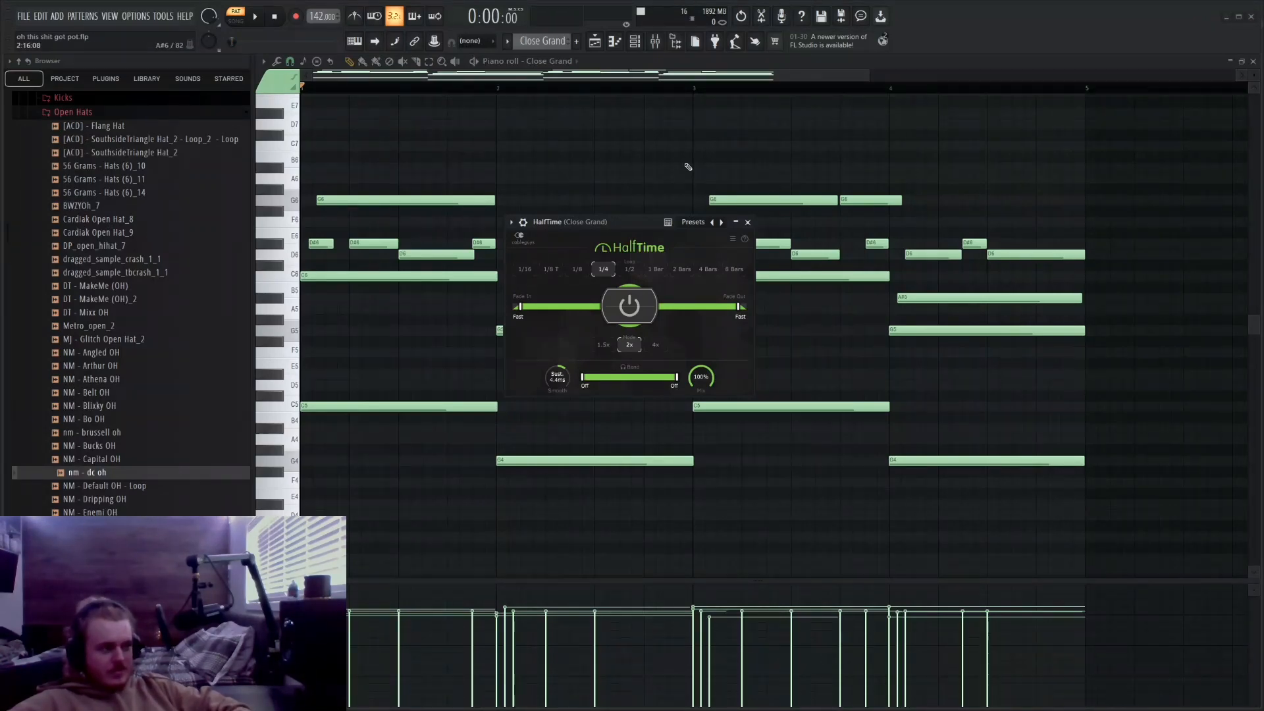
# Step: Close the HalfTime window and play the Close Grand clip in the playlist
pyautogui.press('Escape')
pyautogui.press('space')
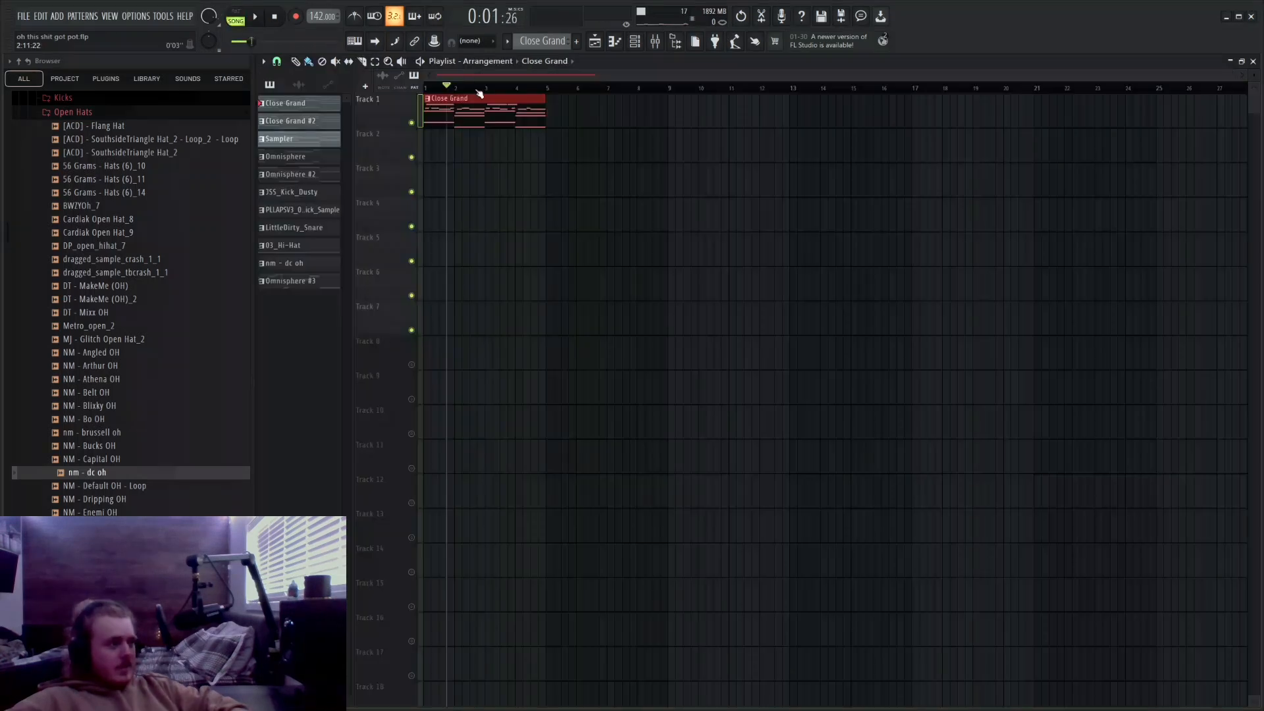
pyautogui.press('space')
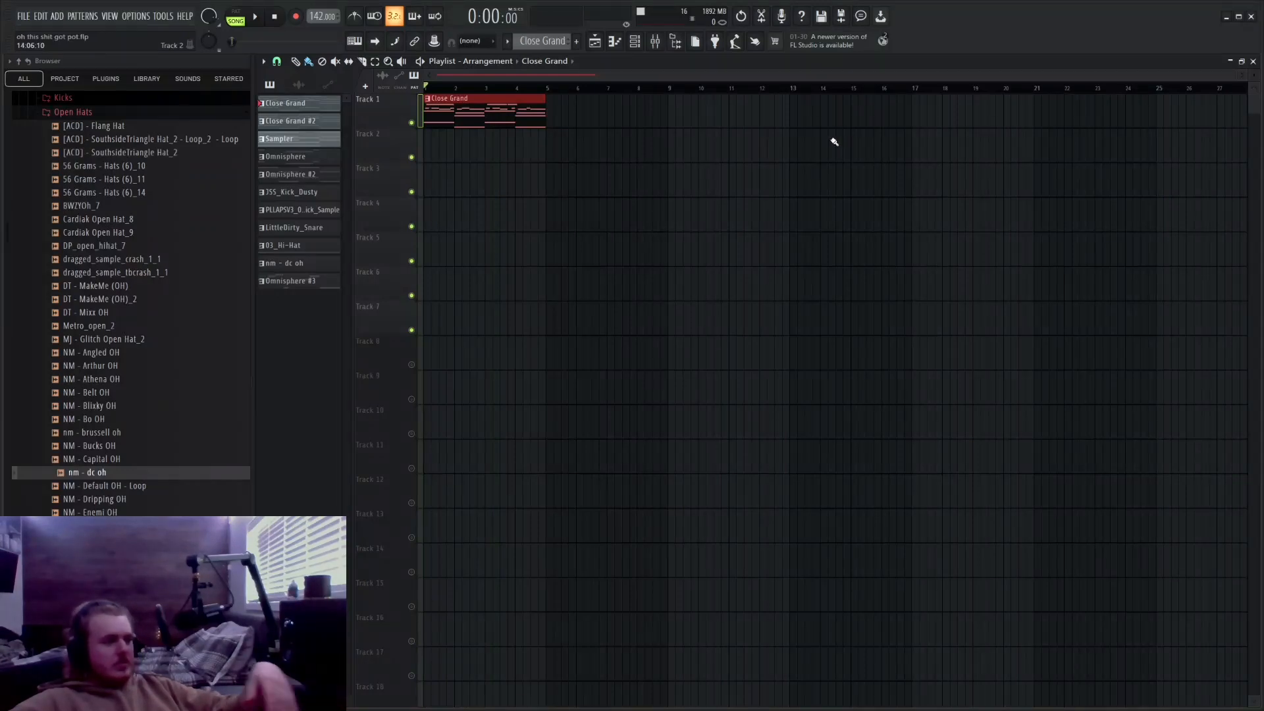
# Step: Repeat the Close Grand clip along Track 1 through bar 16, play the start, and move the playhead to bar 9
pyautogui.click(302, 122)
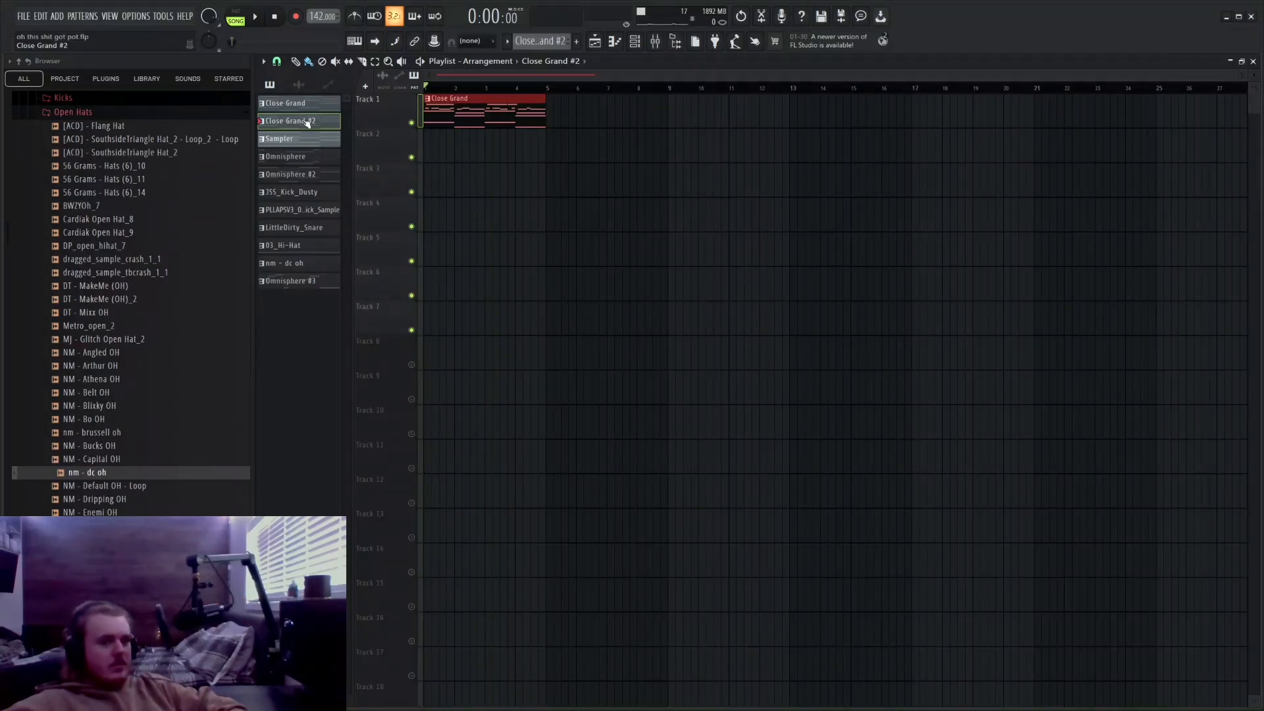
pyautogui.hotkey('ctrl', 'b')
pyautogui.hotkey('ctrl', 'b')
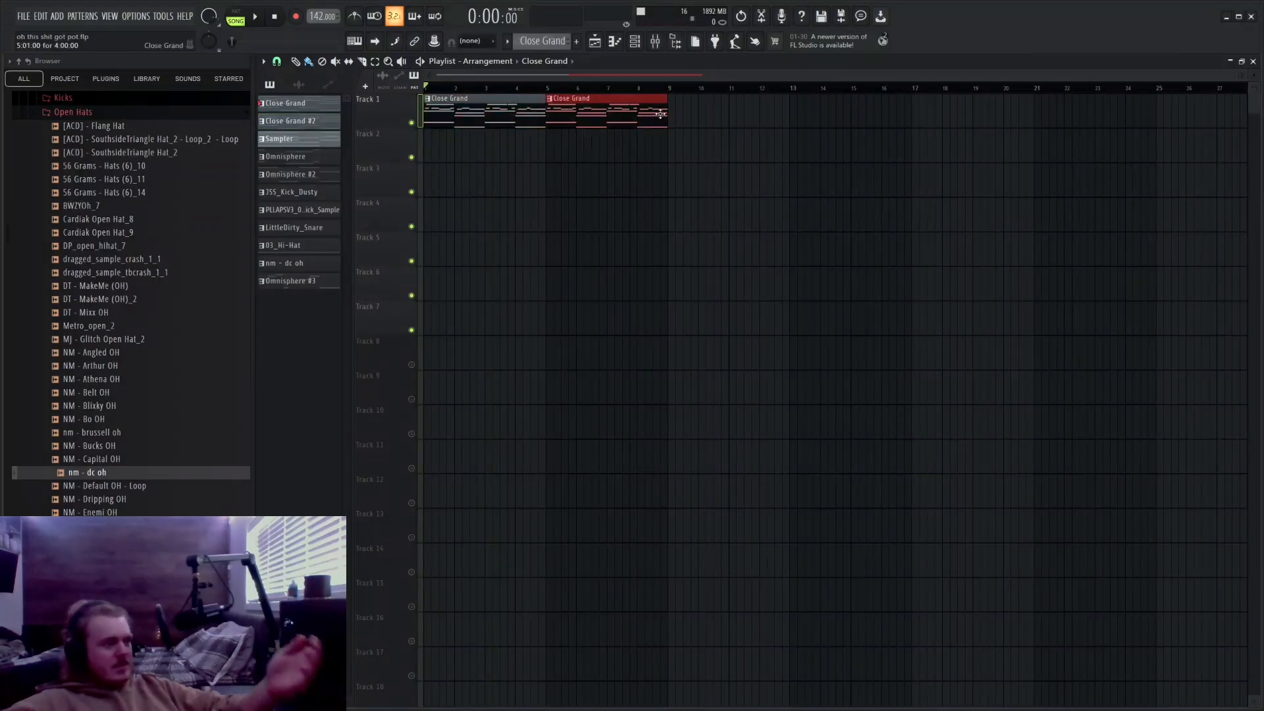
pyautogui.hotkey('ctrl', 'b')
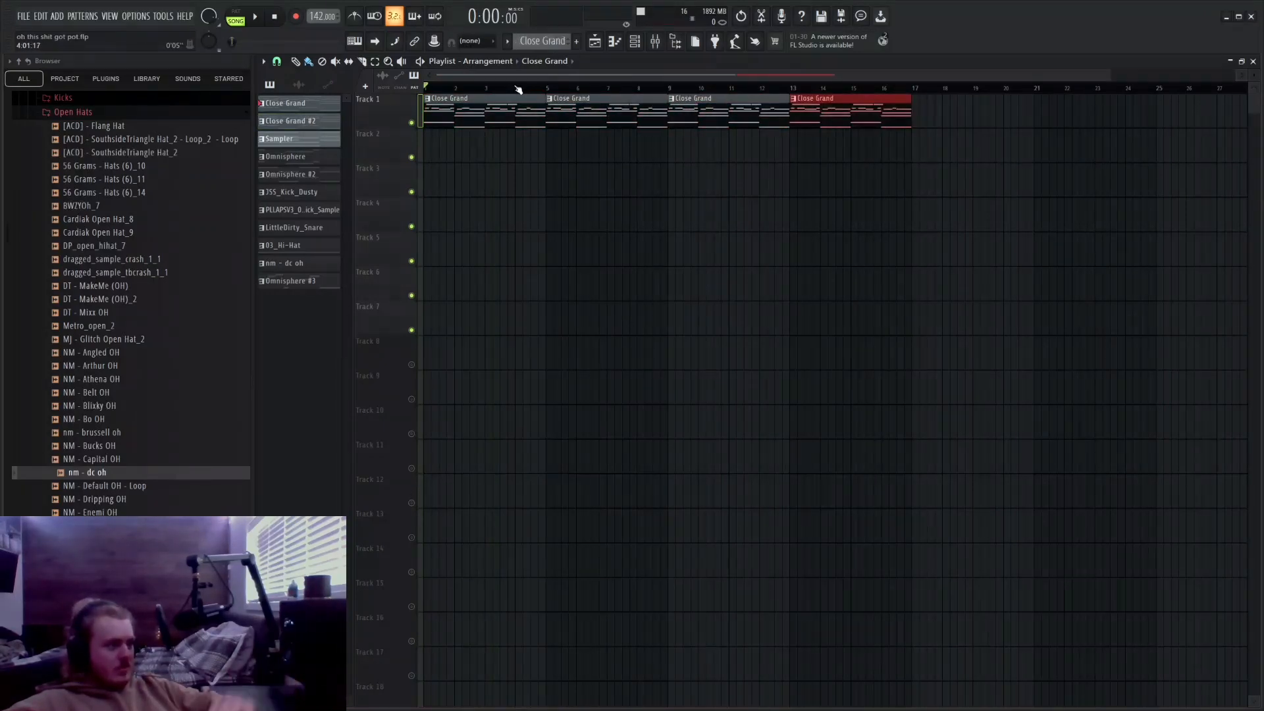
pyautogui.press('space')
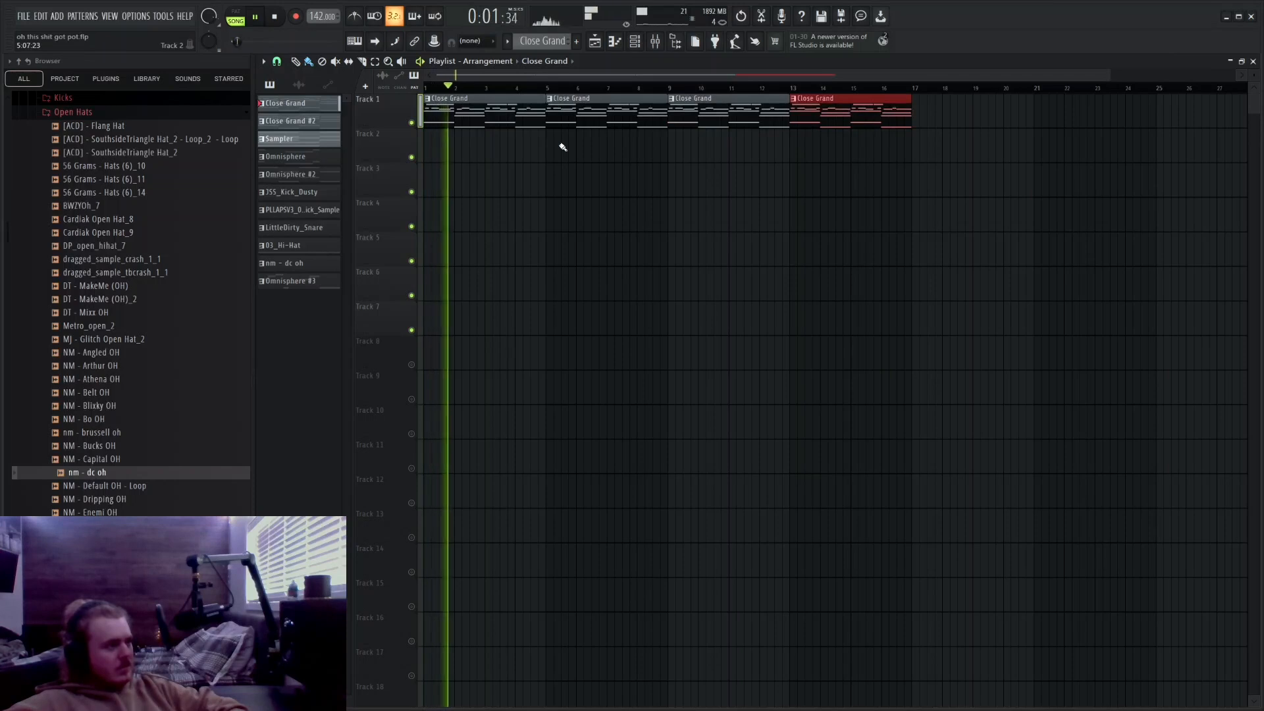
pyautogui.press('space')
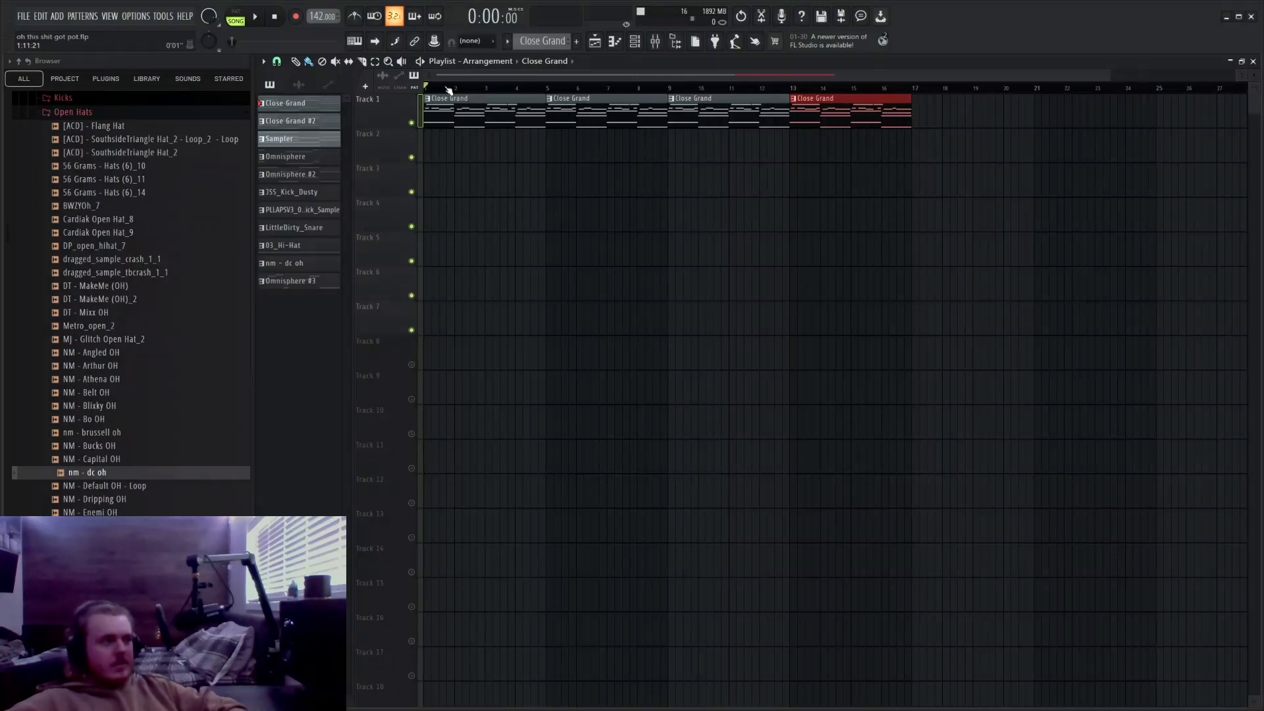
pyautogui.click(671, 89)
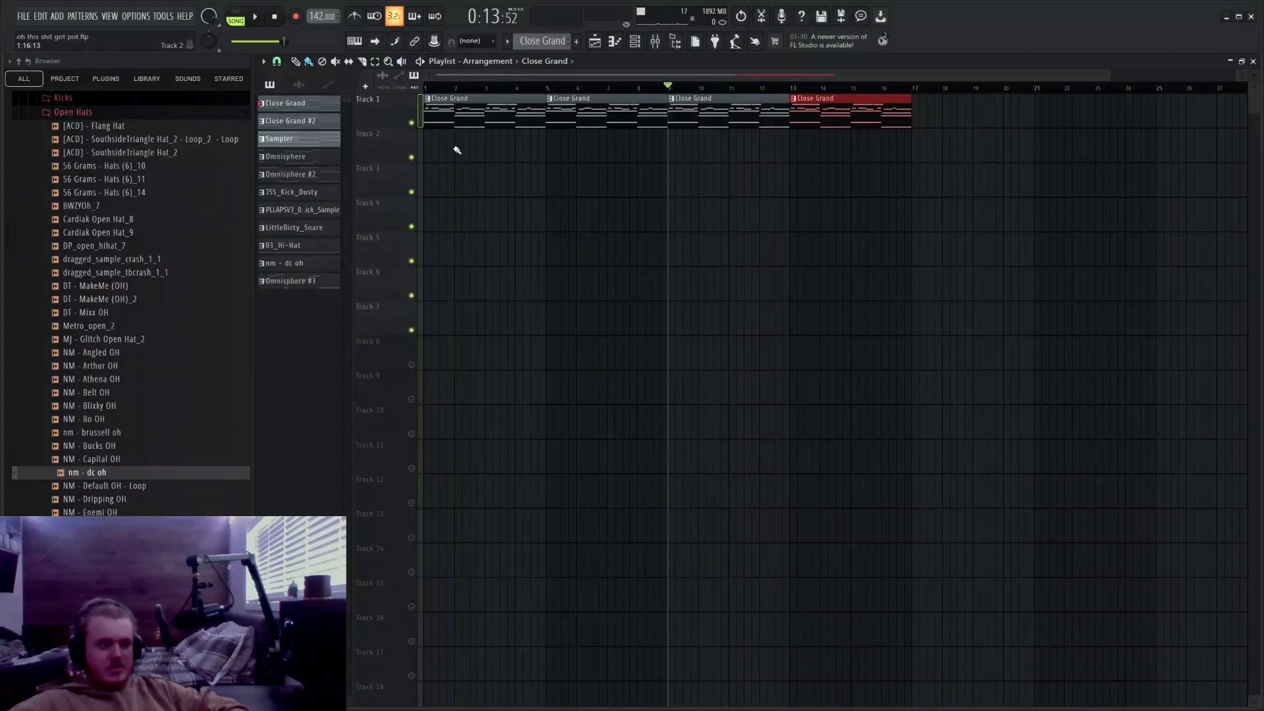
# Step: Place the Omnisphere pattern on Track 2 at bar 1, and open and close its piano roll
pyautogui.press('KP_Subtract')
pyautogui.moveTo(502, 156); pyautogui.dragTo(515, 134)
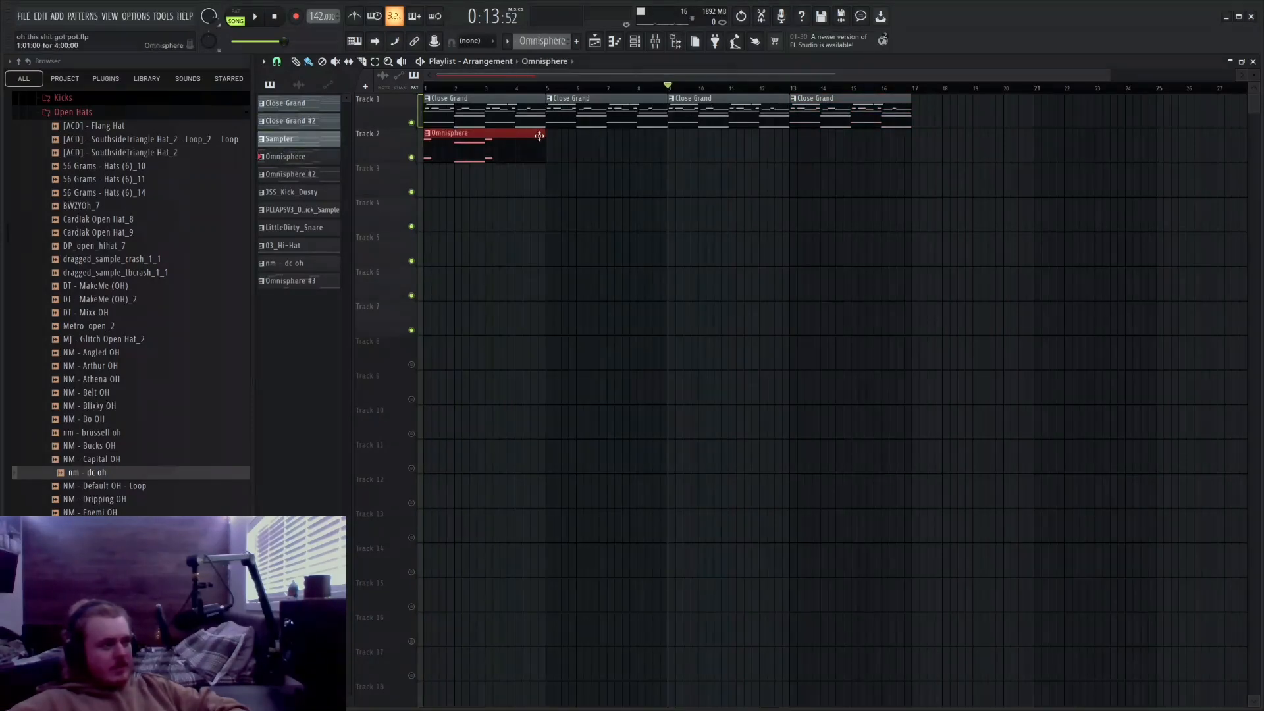
pyautogui.doubleClick(541, 134)
pyautogui.press('space')
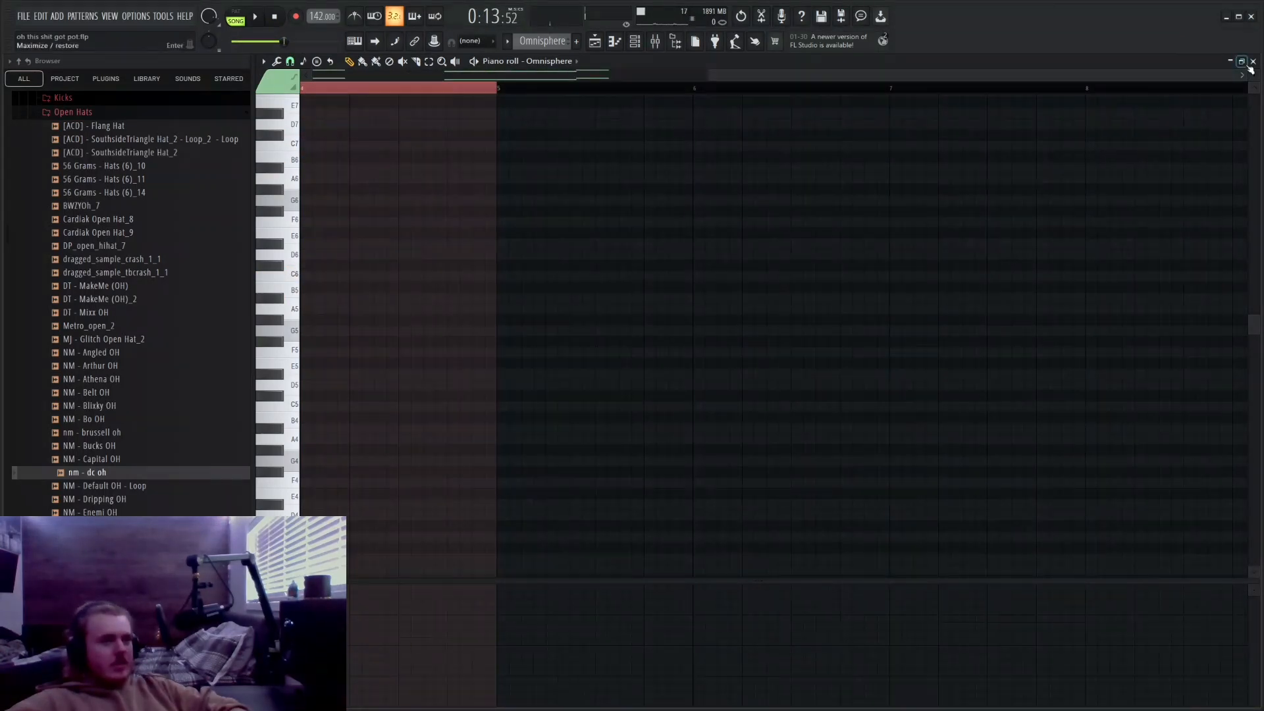
pyautogui.click(1252, 61)
pyautogui.press('space')
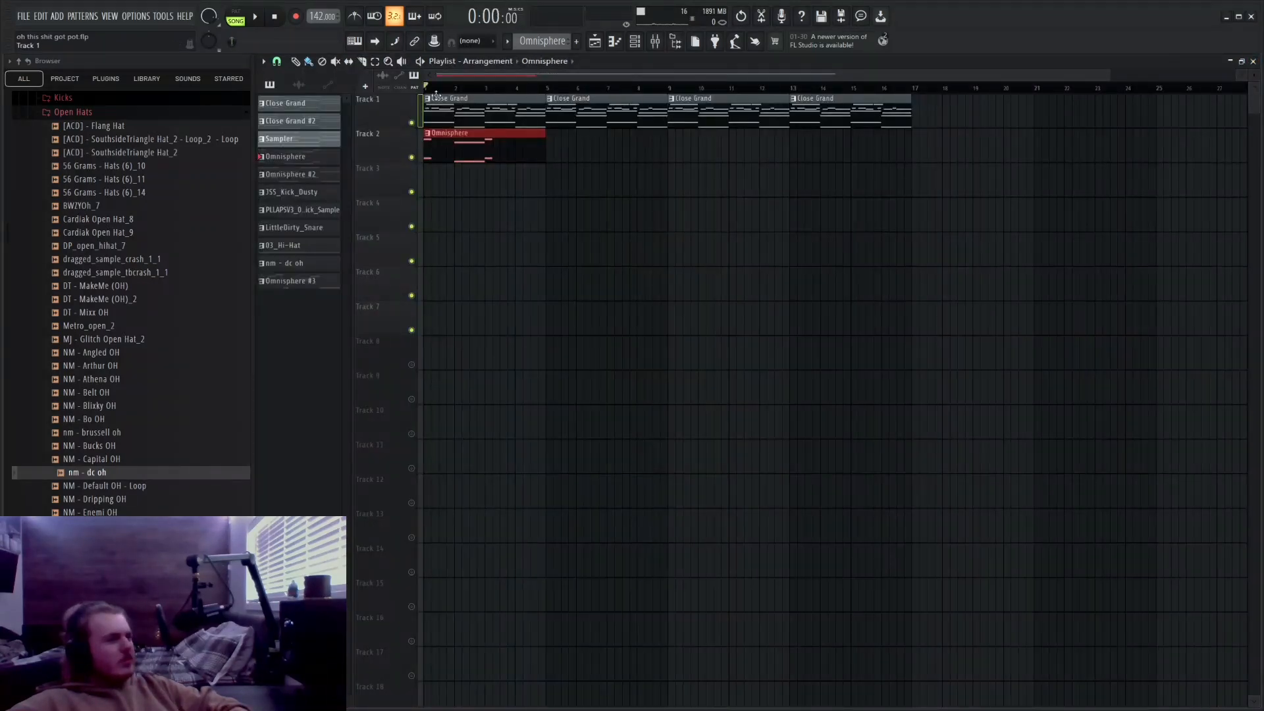
# Step: Put the Omnisphere clip back at bar 1 on Track 2, and mute and unmute that track
pyautogui.rightClick(496, 145)
pyautogui.click(508, 137)
pyautogui.moveTo(508, 137); pyautogui.dragTo(455, 137)
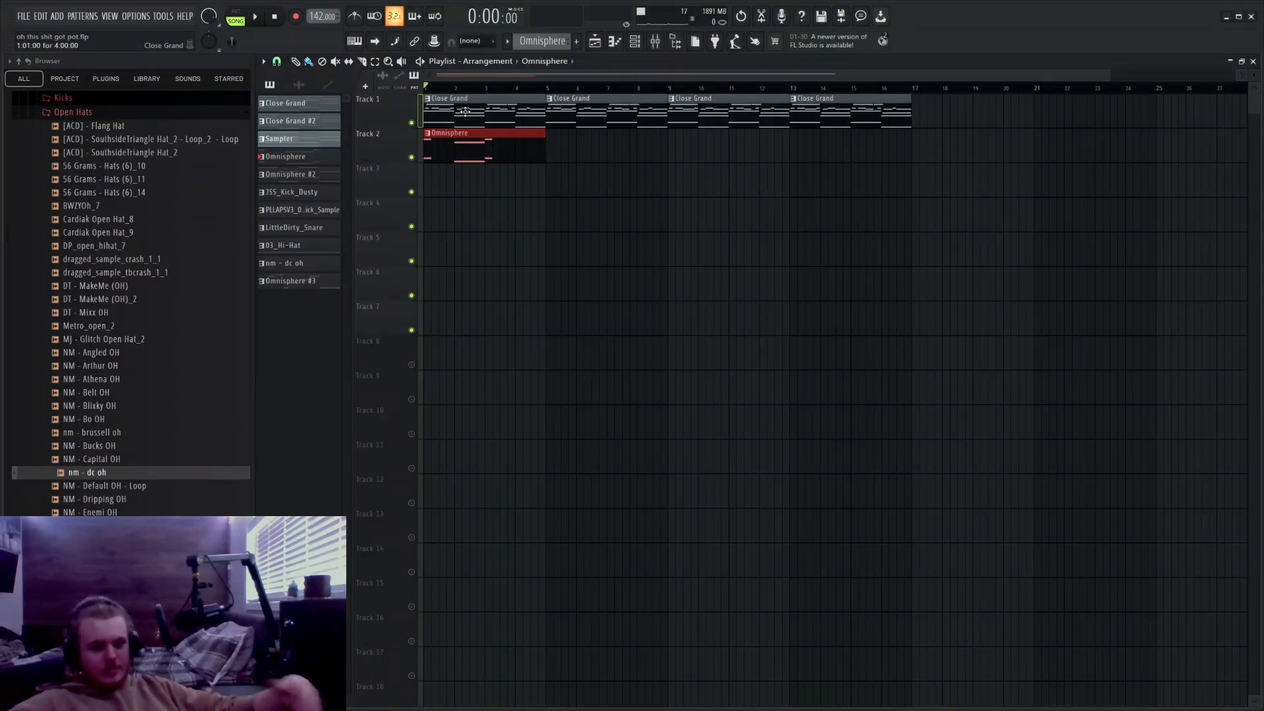
pyautogui.click(412, 158)
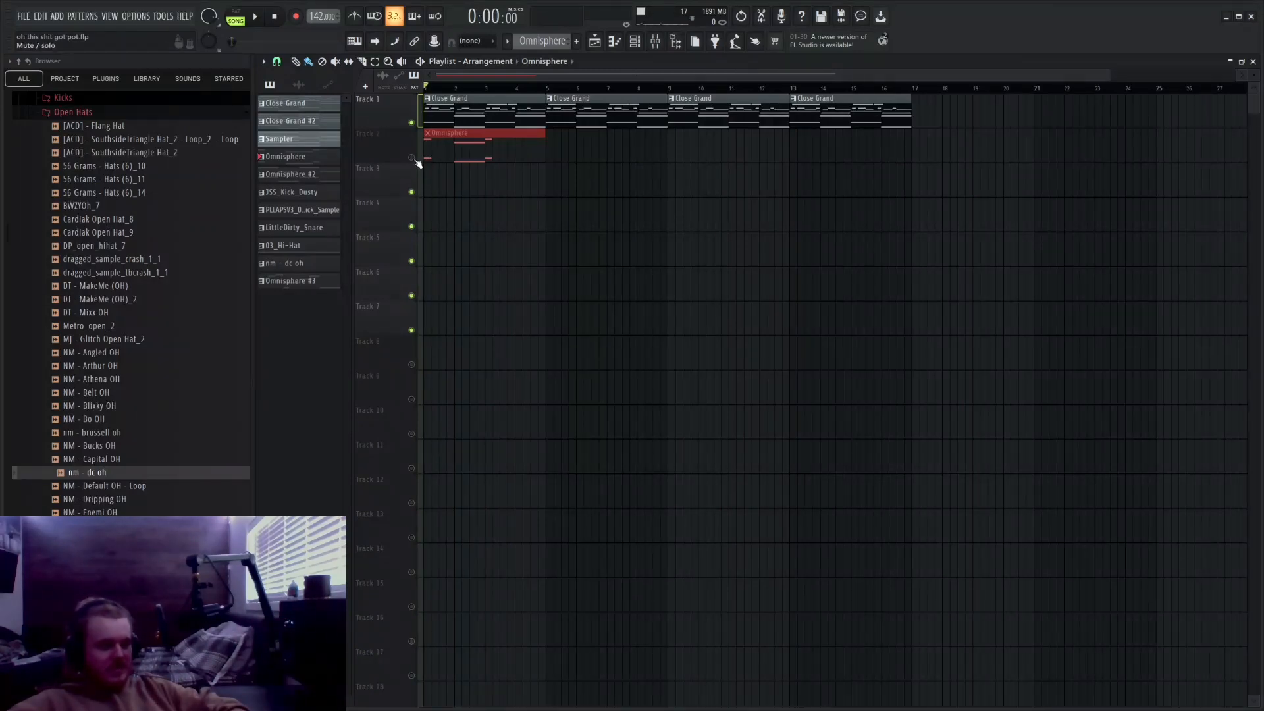
pyautogui.click(412, 158)
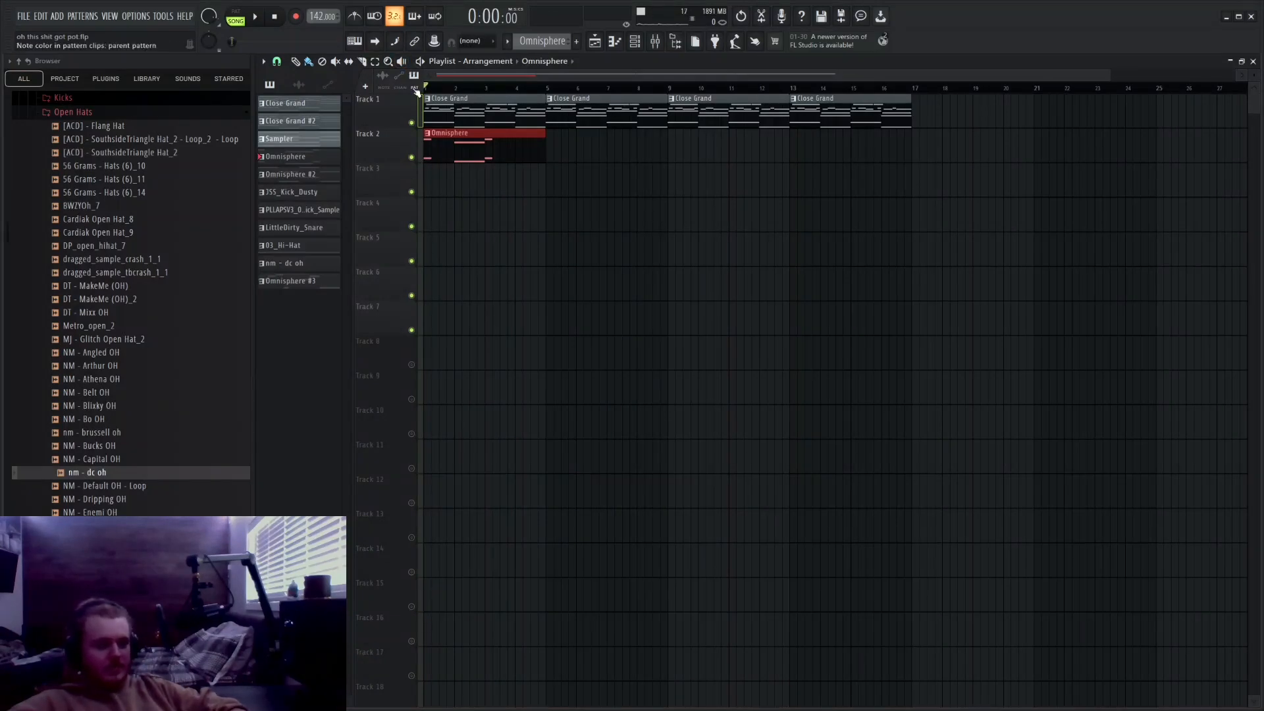
# Step: Examine the Omnisphere pattern's octave-doubled notes in the piano roll and return to the playlist
pyautogui.press('F7')
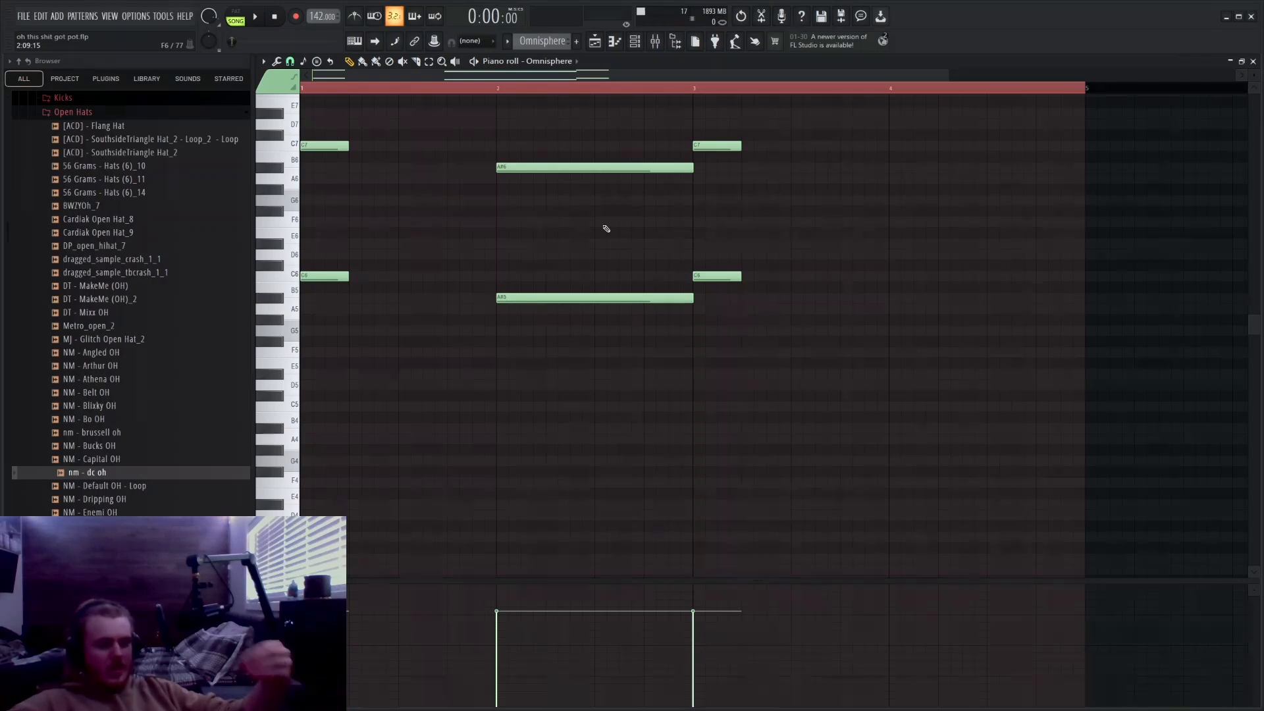
pyautogui.scroll(3, 601, 226)
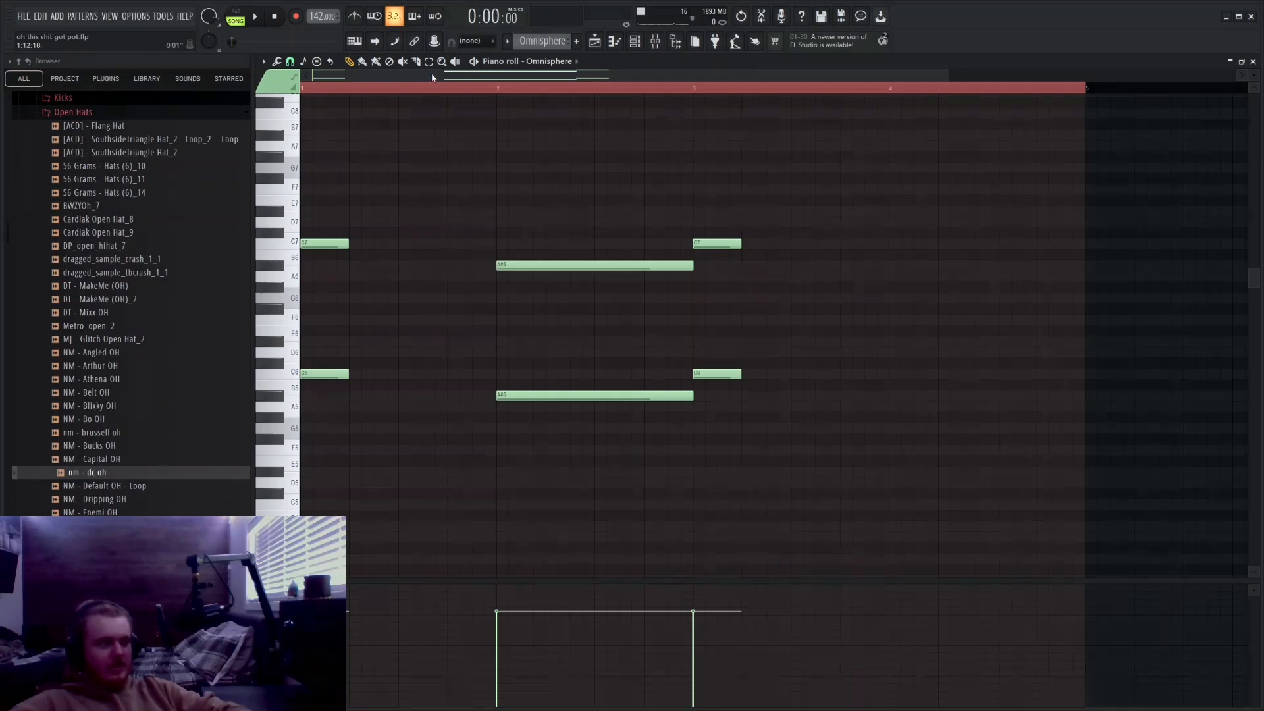
pyautogui.press('F5')
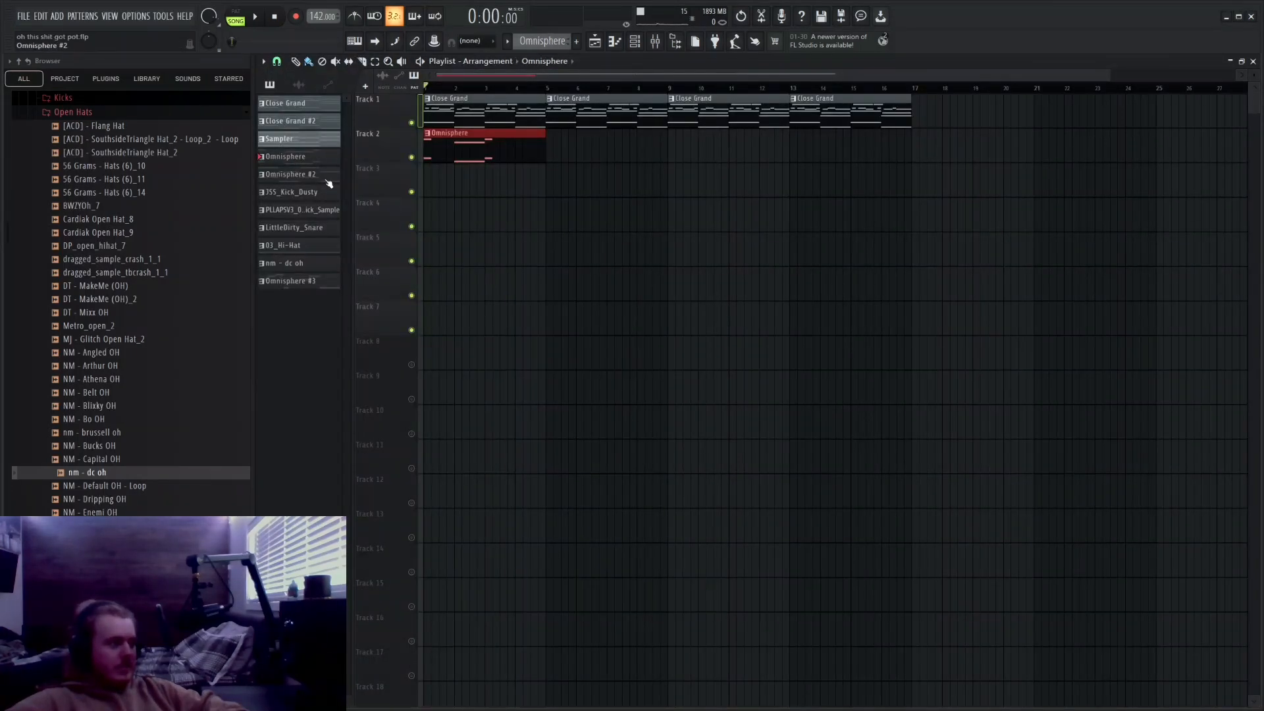
# Step: Place the Omnisphere #2 pattern on Track 3 at bar 1, open its notes in the piano roll and play them
pyautogui.click(298, 178)
pyautogui.click(452, 186)
pyautogui.doubleClick(453, 185)
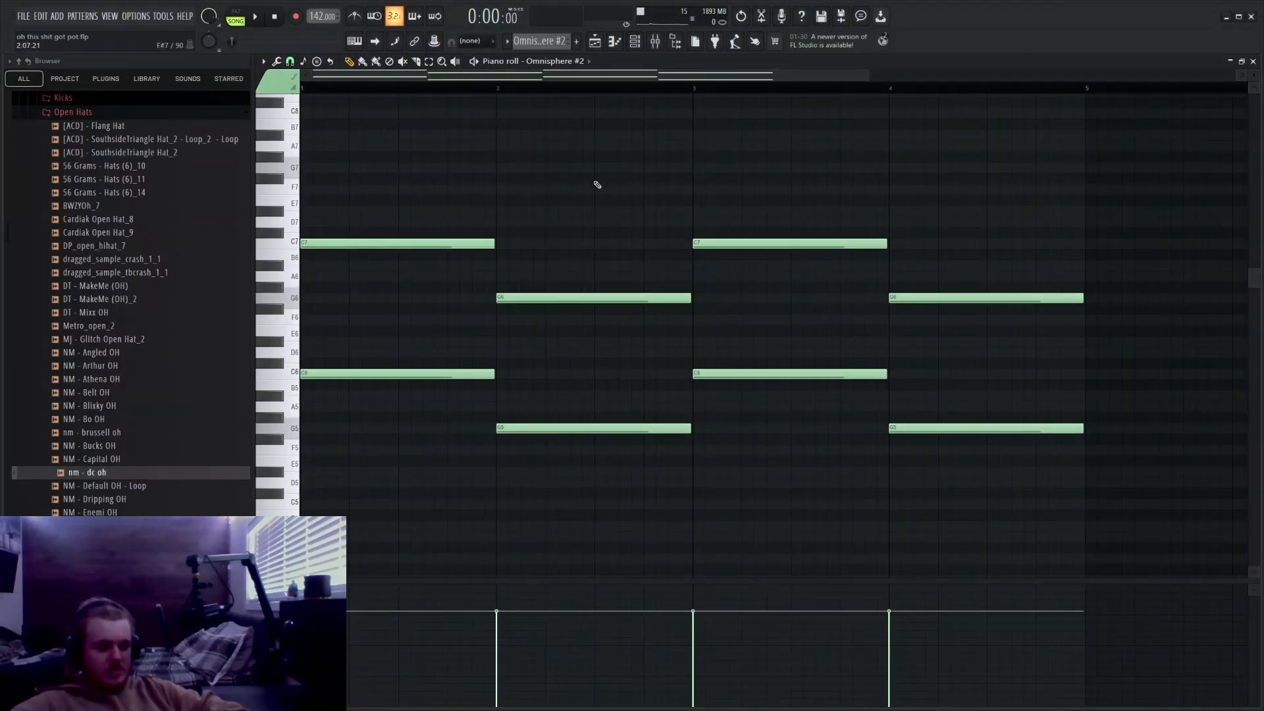
pyautogui.press('space')
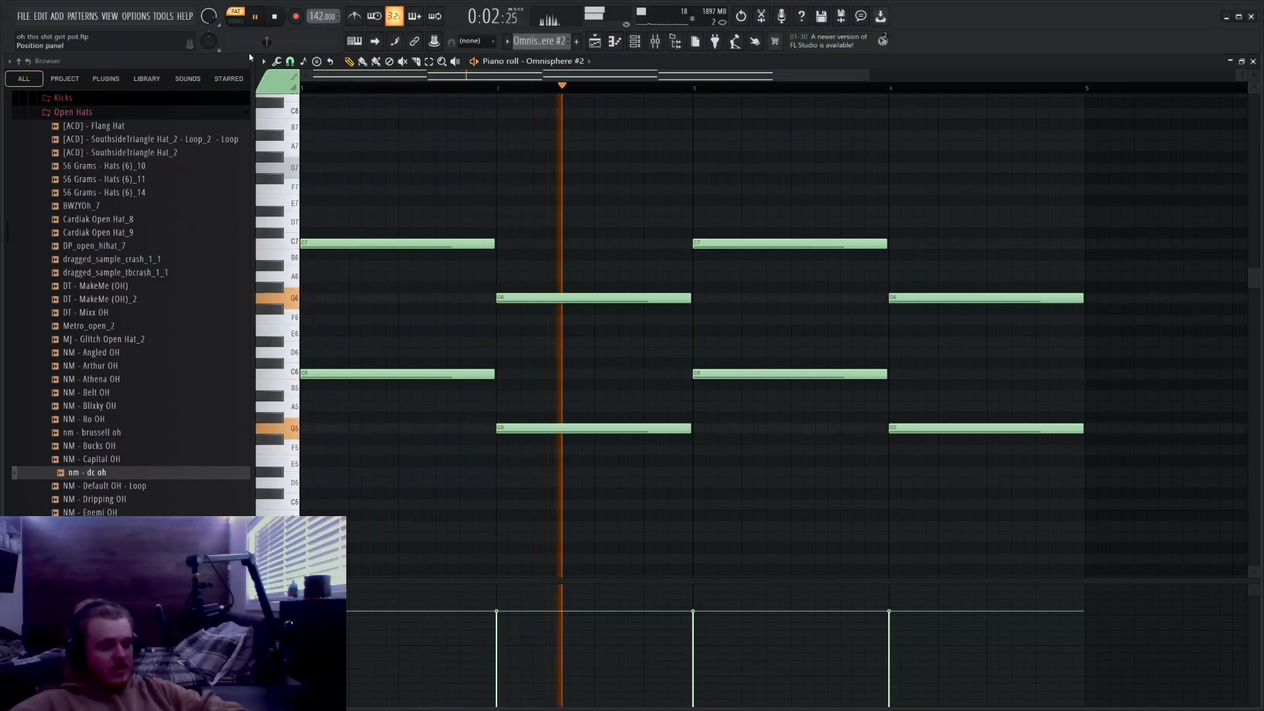
pyautogui.press('space')
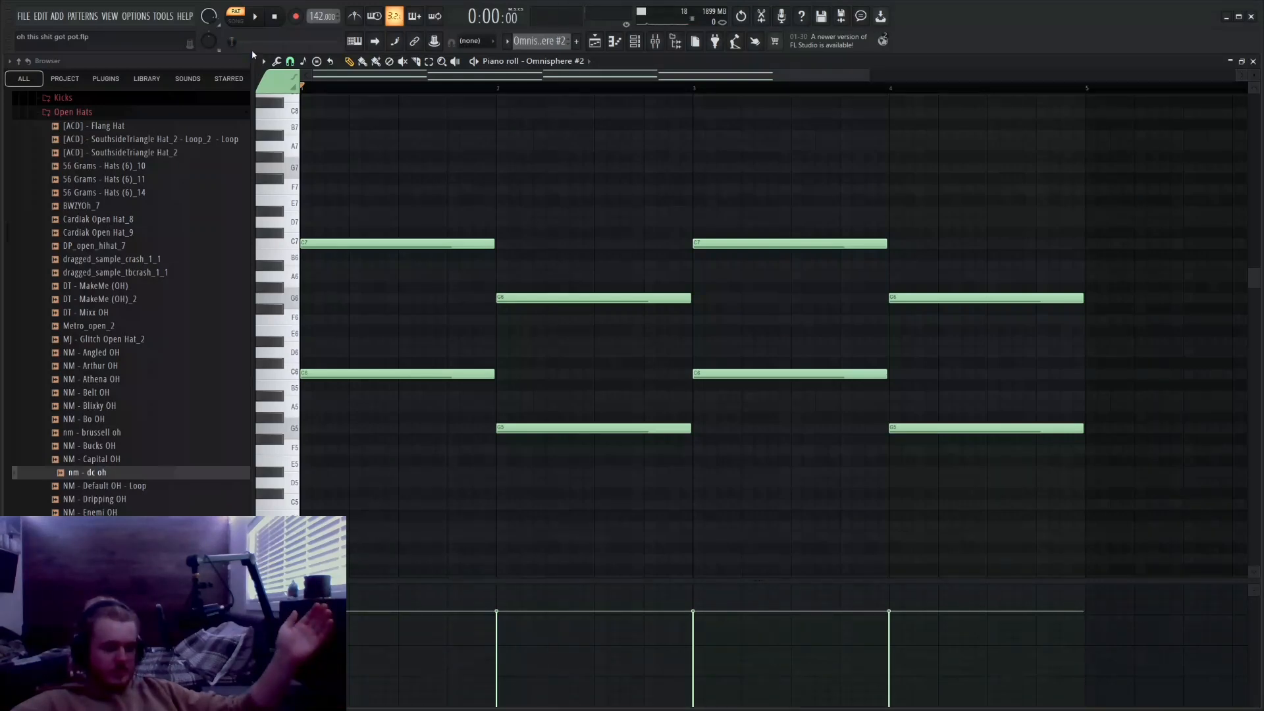
# Step: Select Omnisphere #2's upper C7 and G6 notes, shift them down an octave and back up, and return to the playlist
pyautogui.moveTo(468, 229); pyautogui.dragTo(974, 353)
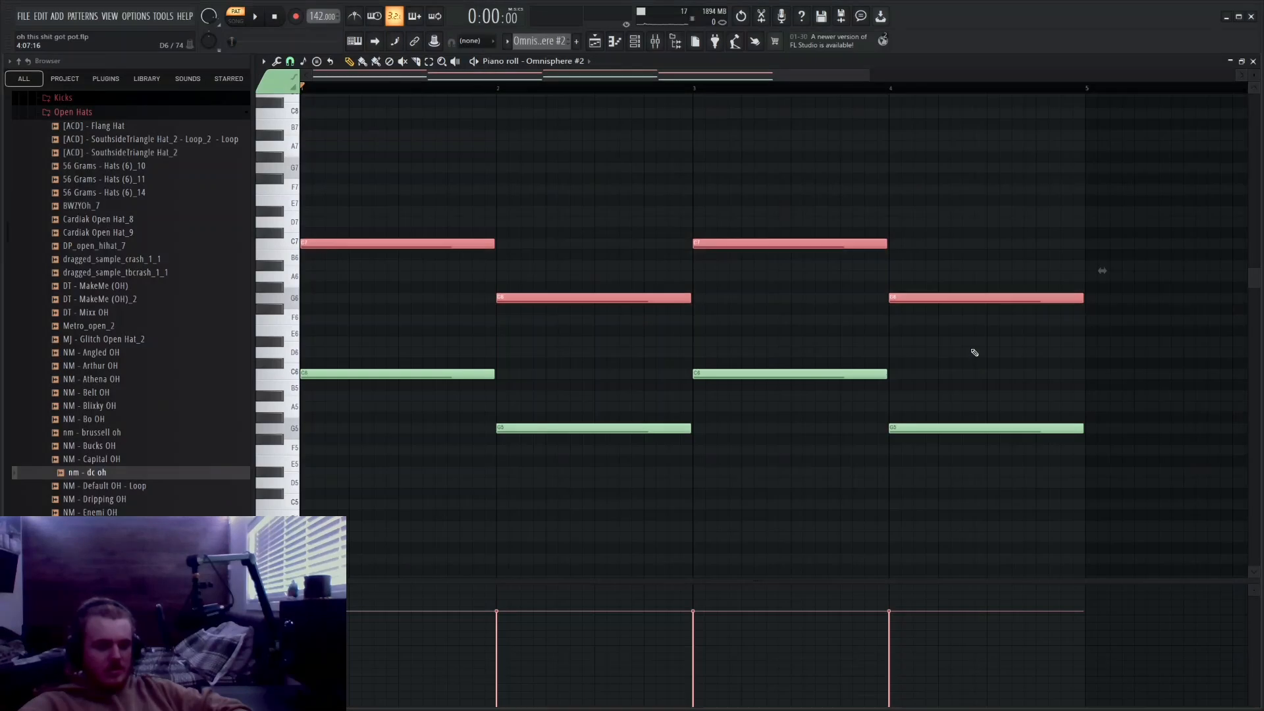
pyautogui.hotkey('ctrl', 'Down')
pyautogui.hotkey('ctrl', 'Up')
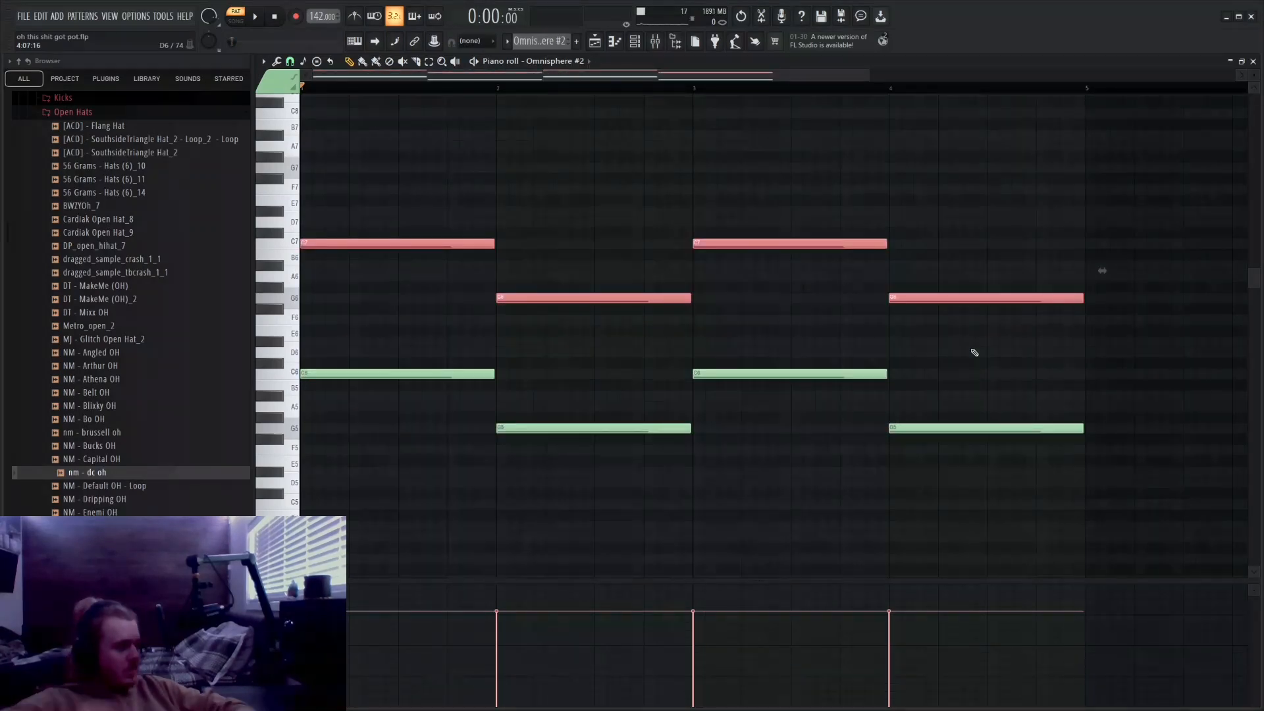
pyautogui.press('F5')
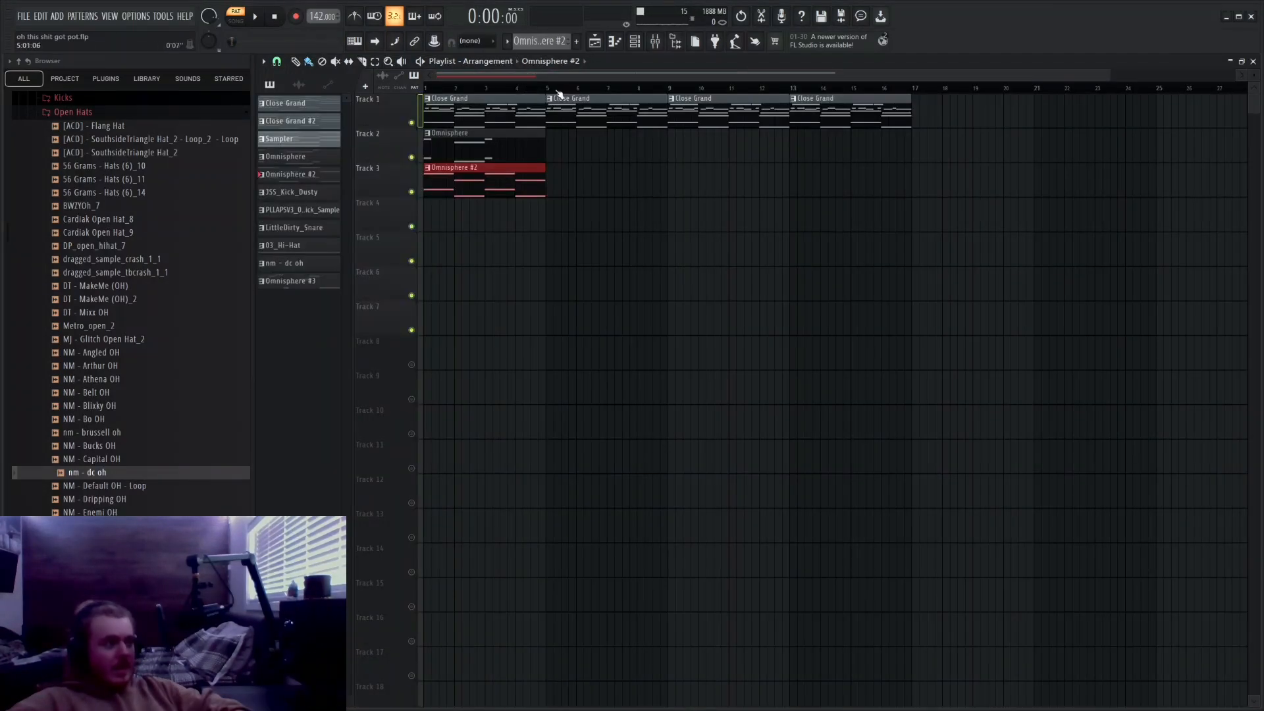
# Step: Play the piano alone with Tracks 2 and 3 muted, and replay it with both tracks unmuted
pyautogui.click(411, 156)
pyautogui.click(412, 191)
pyautogui.click(463, 88)
pyautogui.press('space')
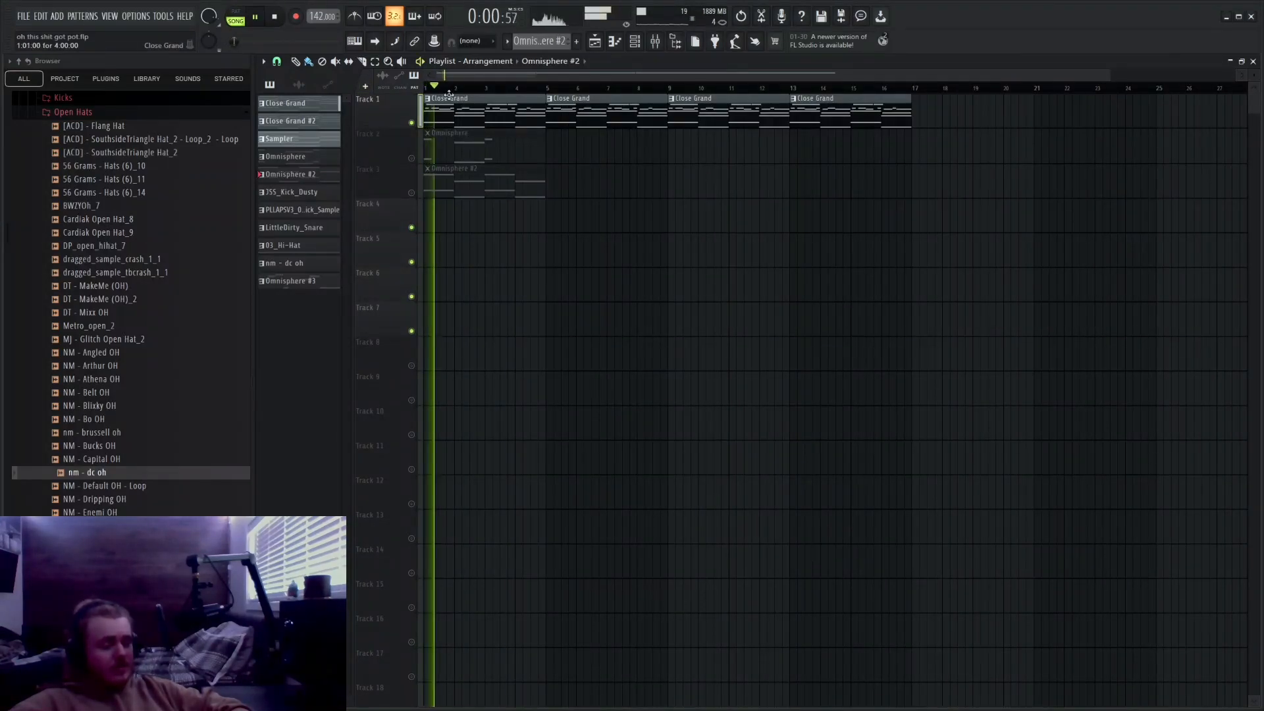
pyautogui.press('space')
pyautogui.click(411, 193)
pyautogui.click(412, 158)
pyautogui.press('space')
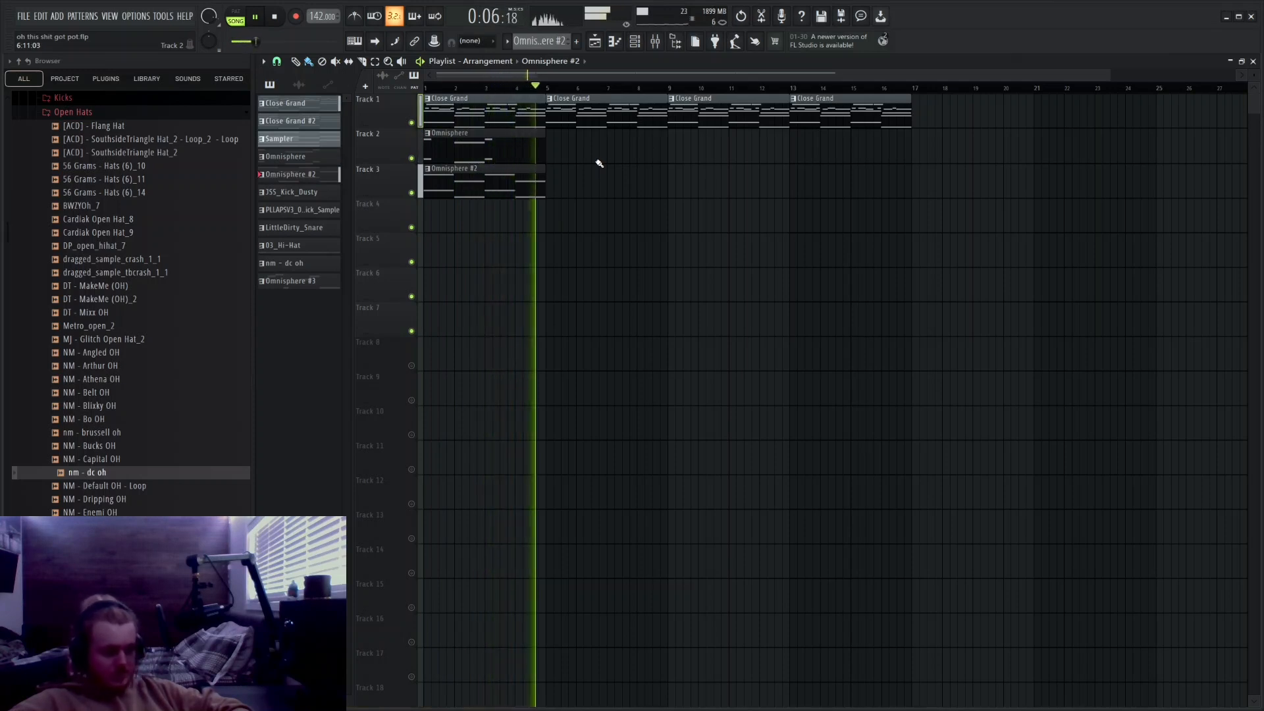
pyautogui.press('space')
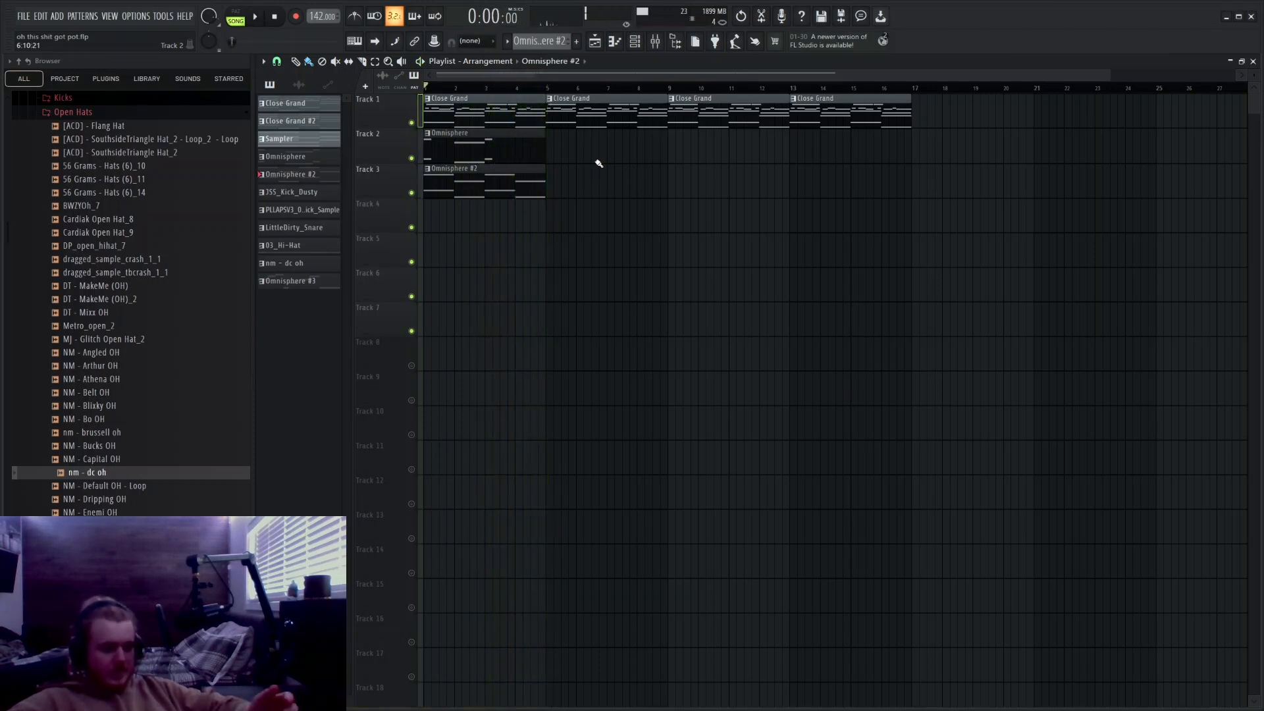
# Step: Repeat the Omnisphere and Omnisphere #2 clips on Tracks 2 and 3 through bar 16, aligned with the Close Grand clips
pyautogui.moveTo(604, 164); pyautogui.dragTo(511, 266)
pyautogui.hotkey('ctrl', 'b')
pyautogui.moveTo(558, 174); pyautogui.dragTo(572, 176)
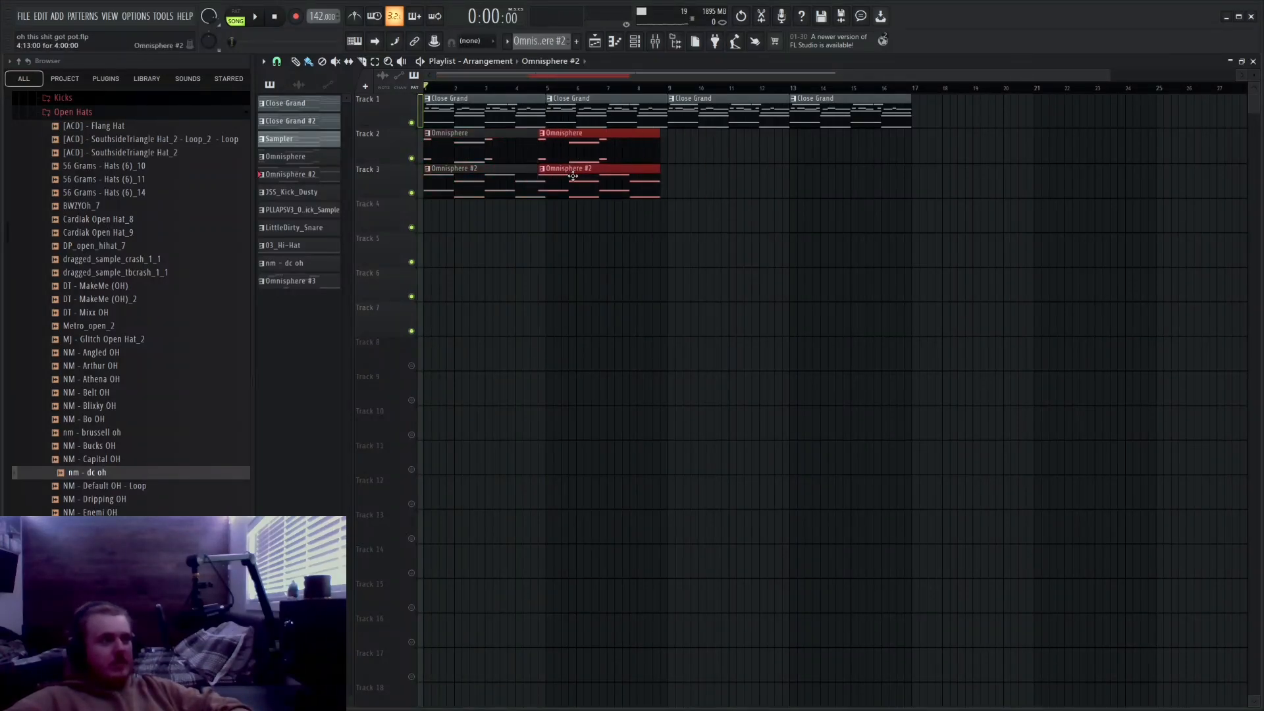
pyautogui.hotkey('ctrl', 'b')
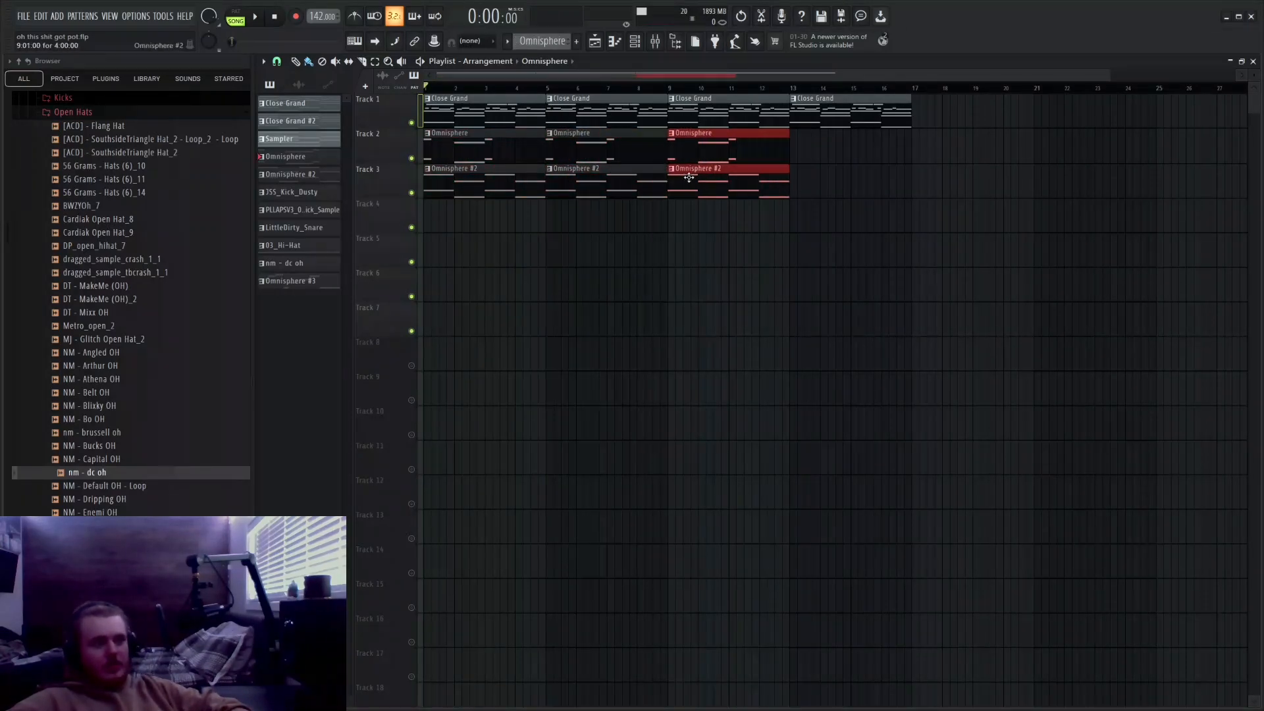
pyautogui.moveTo(688, 165)
pyautogui.mouseDown()
pyautogui.moveTo(734, 165)
pyautogui.moveTo(689, 165)
pyautogui.mouseUp()
pyautogui.hotkey('ctrl', 'b')
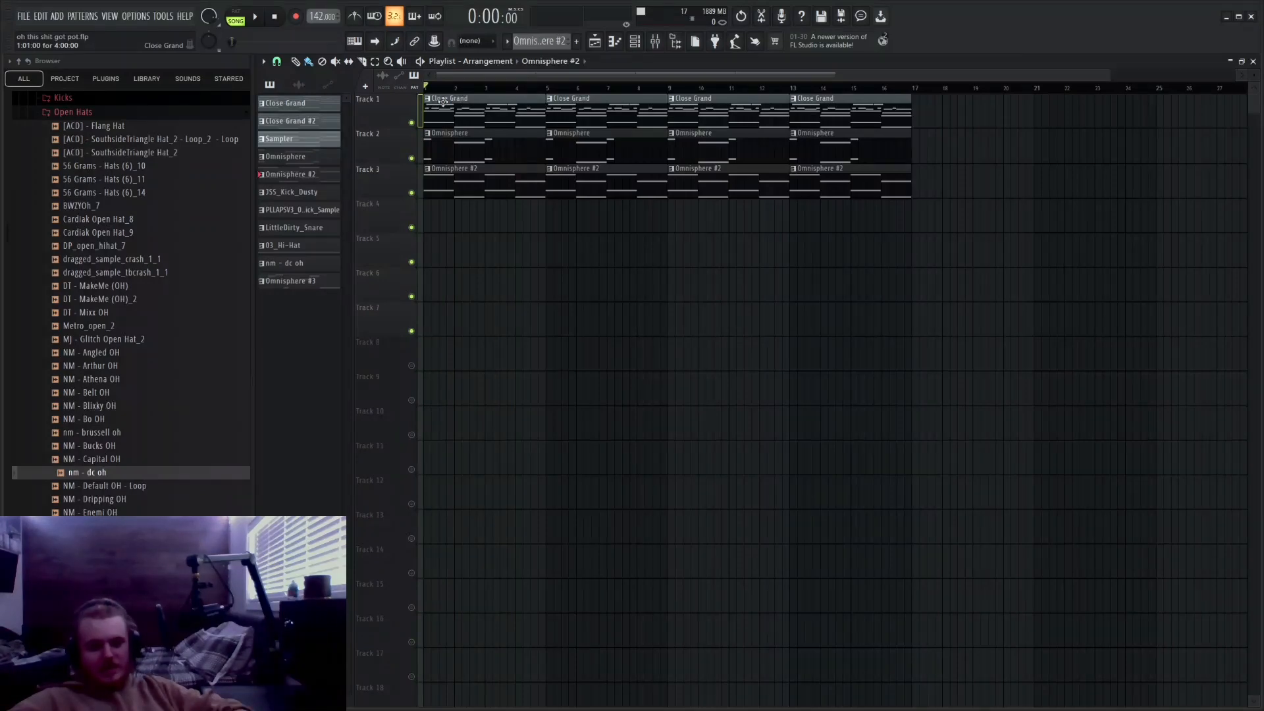
# Step: Make bars 1 to 8 an intro of Close Grand #2 with Omnisphere, without Omnisphere #2, and play the arrangement
pyautogui.click(305, 210)
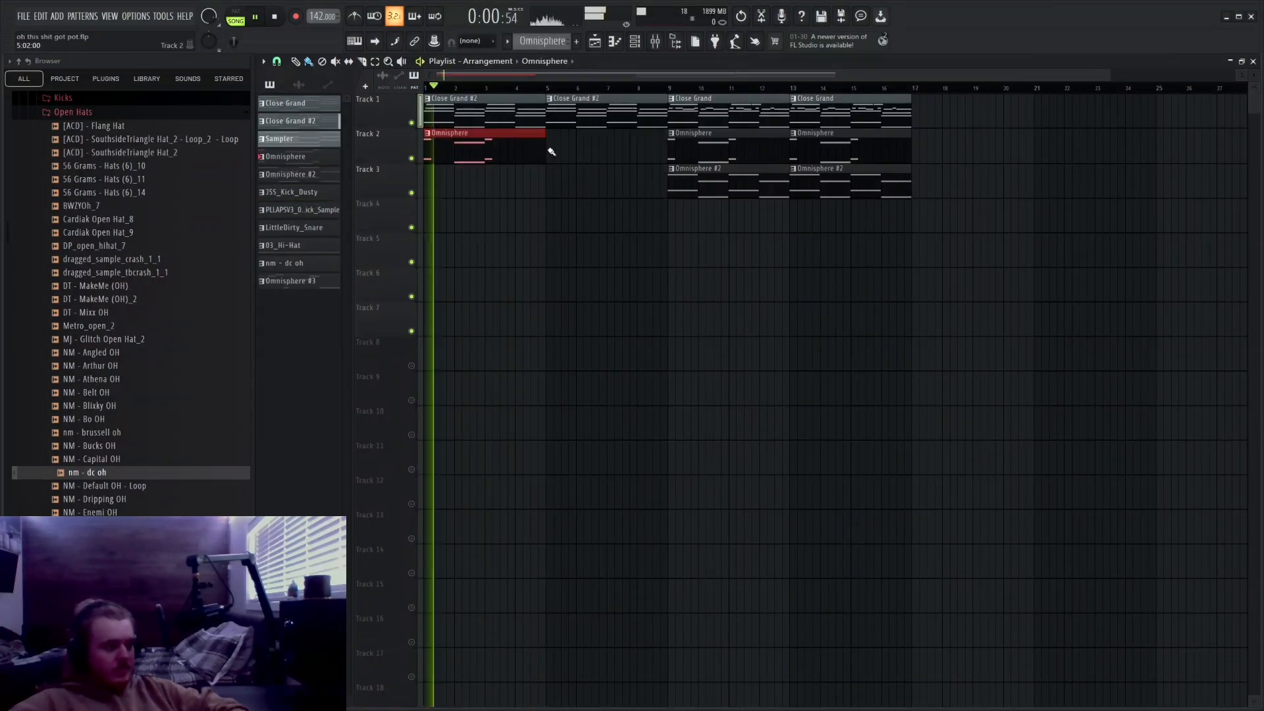
pyautogui.click(552, 151)
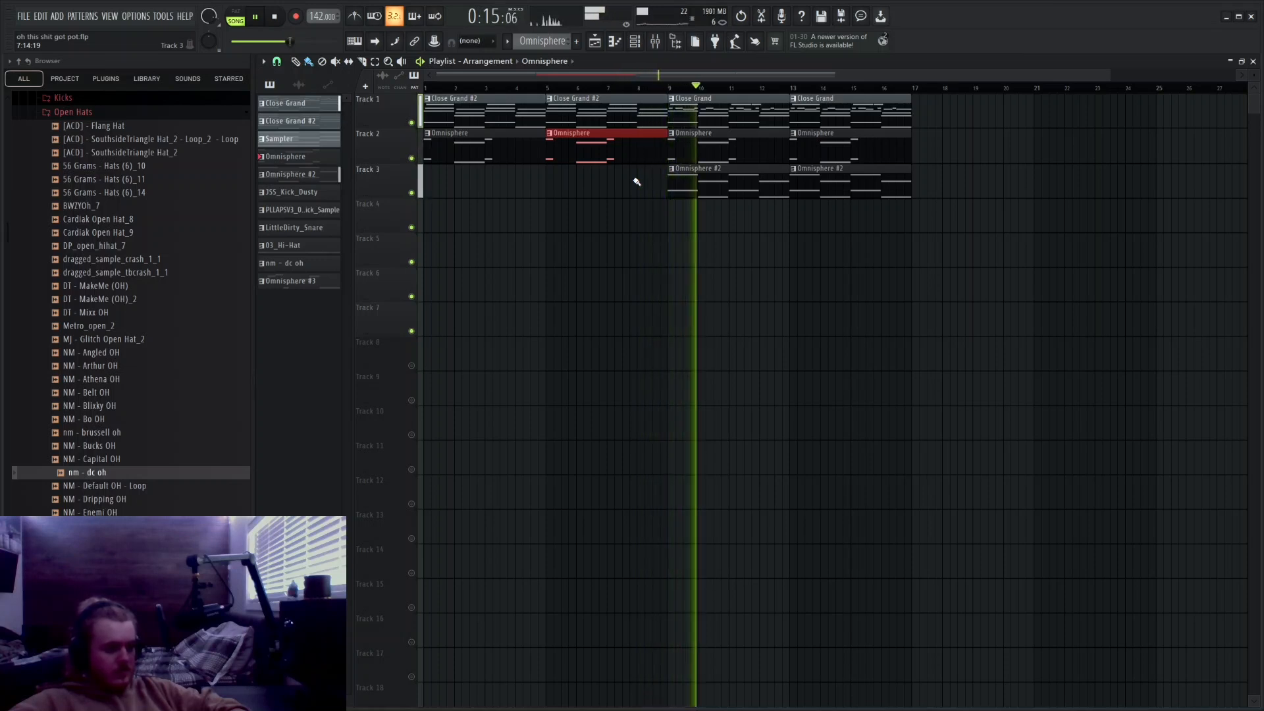
pyautogui.press('space')
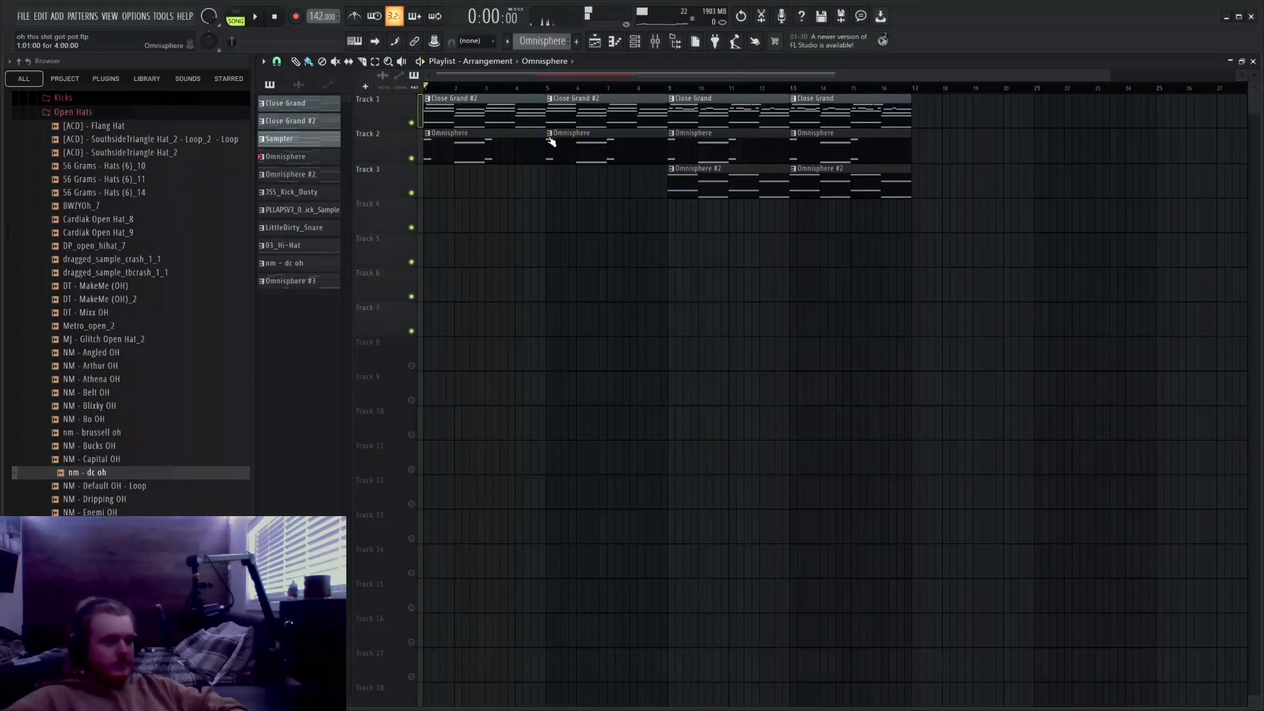
# Step: Duplicate the bars 9 to 16 clips of all three tracks to bar 17, move the playhead to bar 5, and deselect the clips
pyautogui.moveTo(918, 240); pyautogui.dragTo(968, 147)
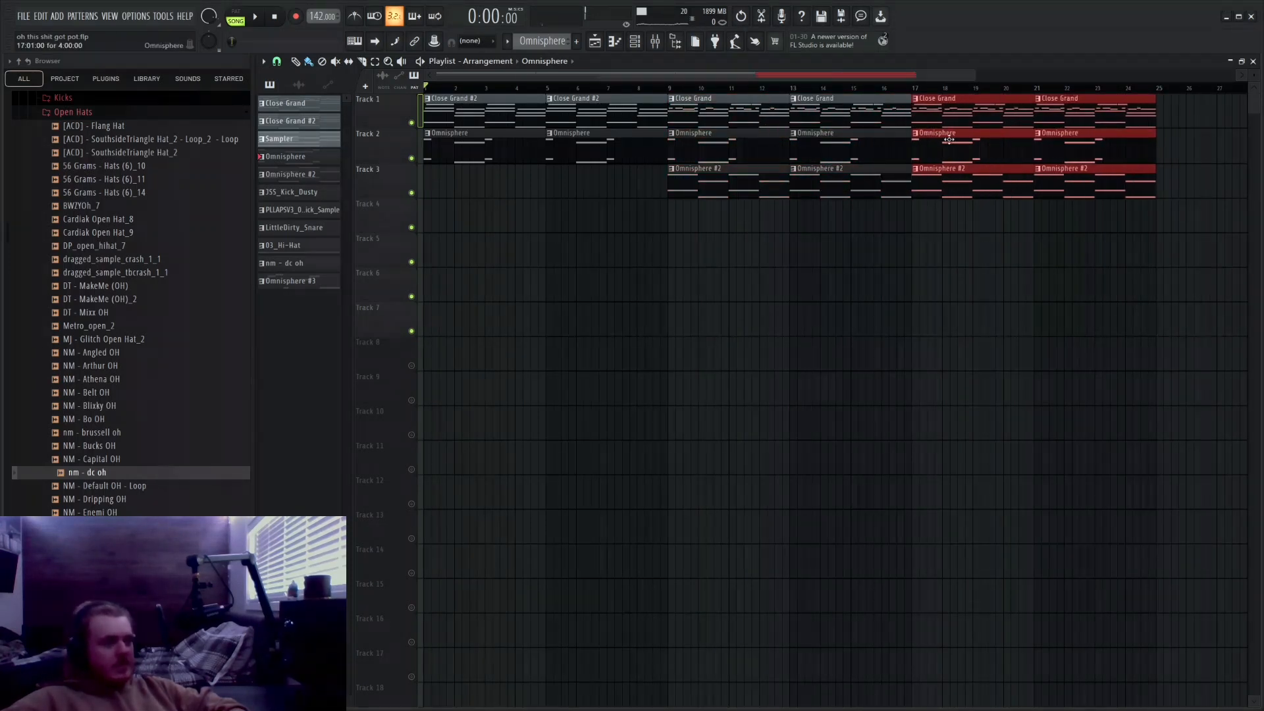
pyautogui.moveTo(564, 87); pyautogui.dragTo(547, 89)
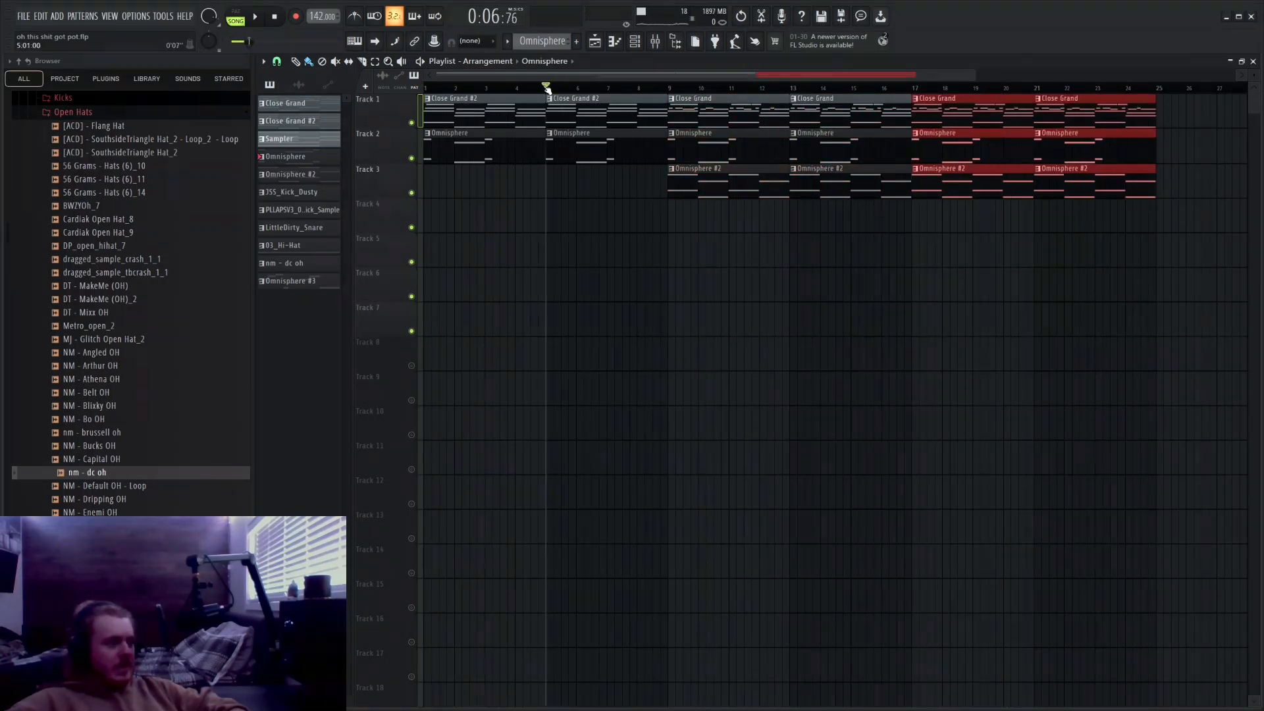
pyautogui.hotkey('ctrl', 'd')
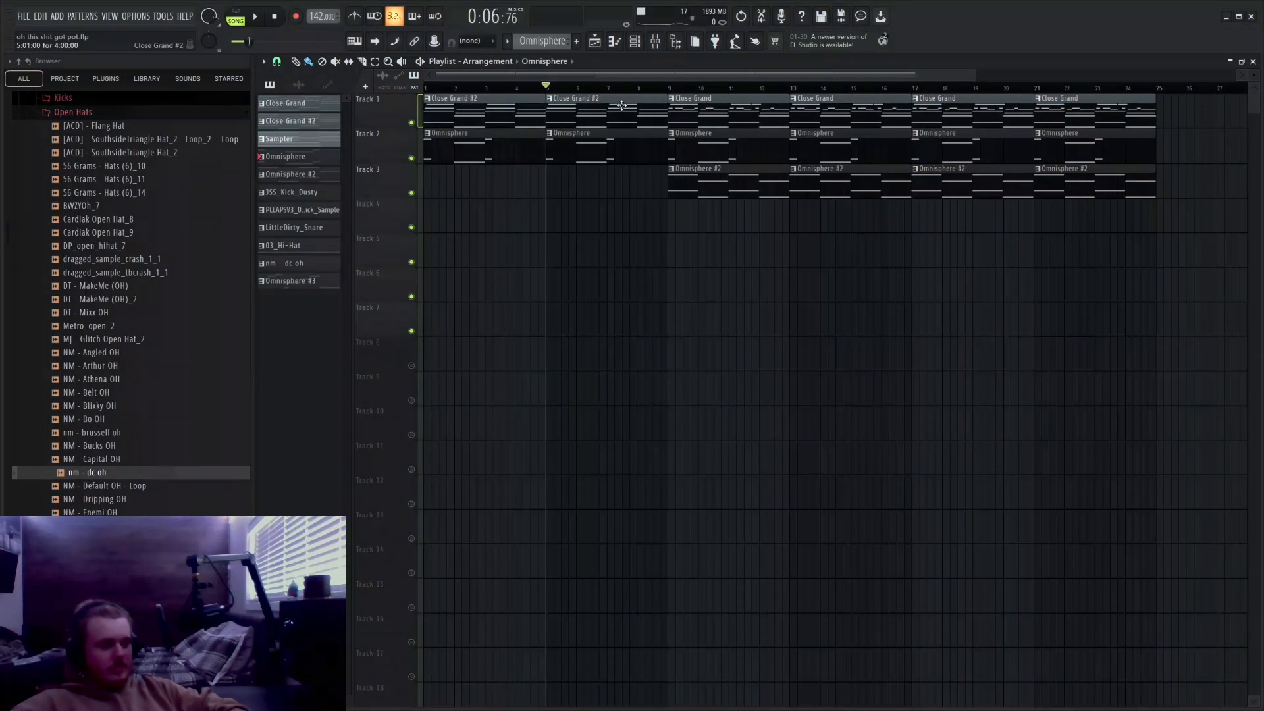
# Step: Mute Tracks 2 and 3 and play the arrangement from bar 9 to hear the piano alone
pyautogui.click(411, 158)
pyautogui.click(412, 193)
pyautogui.click(672, 88)
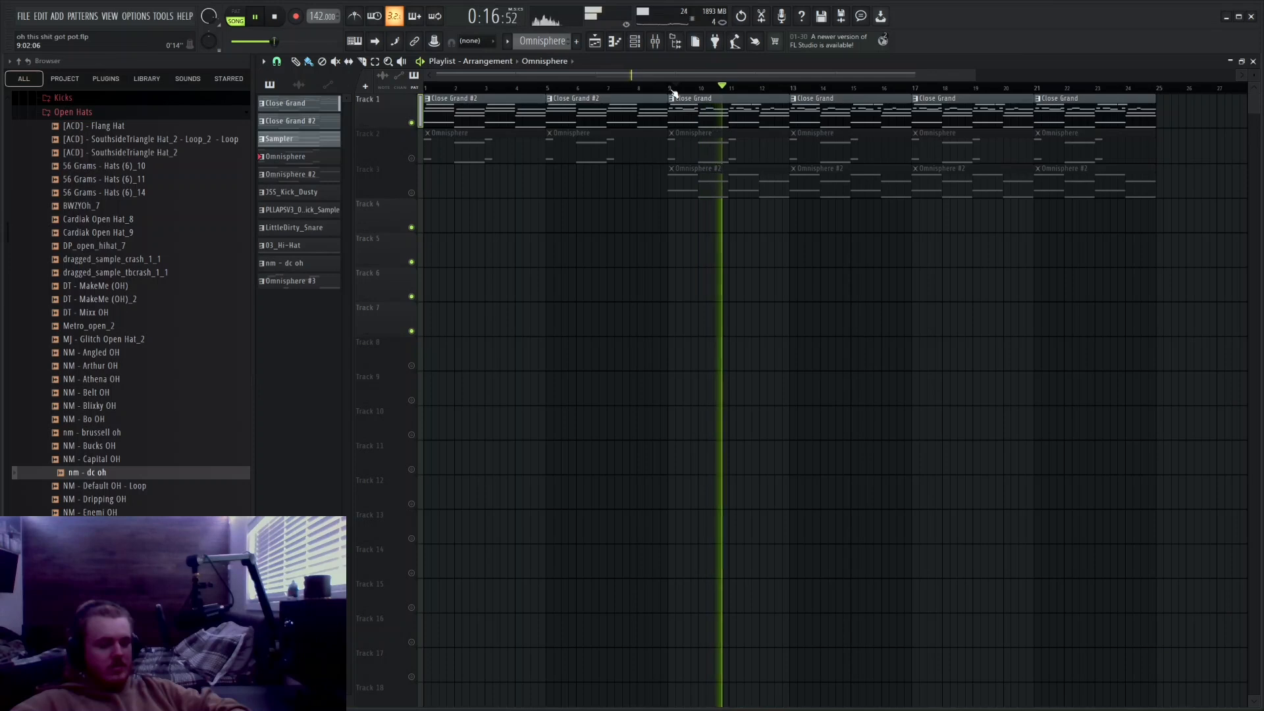
pyautogui.press('space')
# Step: Undo the intro arrangement back to the 16-bar layout, and place 03_Hi-Hat on Track 4 and LittleDirty_Snare on Track 5, both from bar 1
pyautogui.hotkey('ctrl', 'z')
pyautogui.click(335, 269)
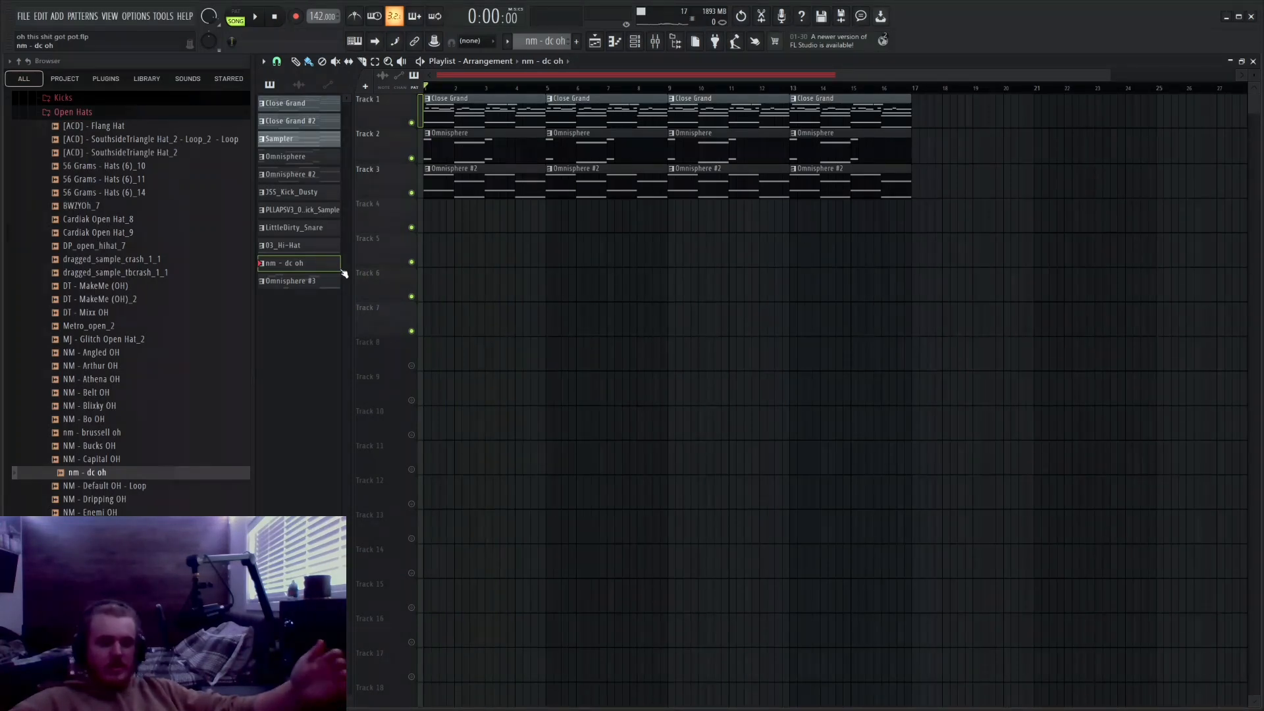
pyautogui.moveTo(309, 228); pyautogui.dragTo(422, 253)
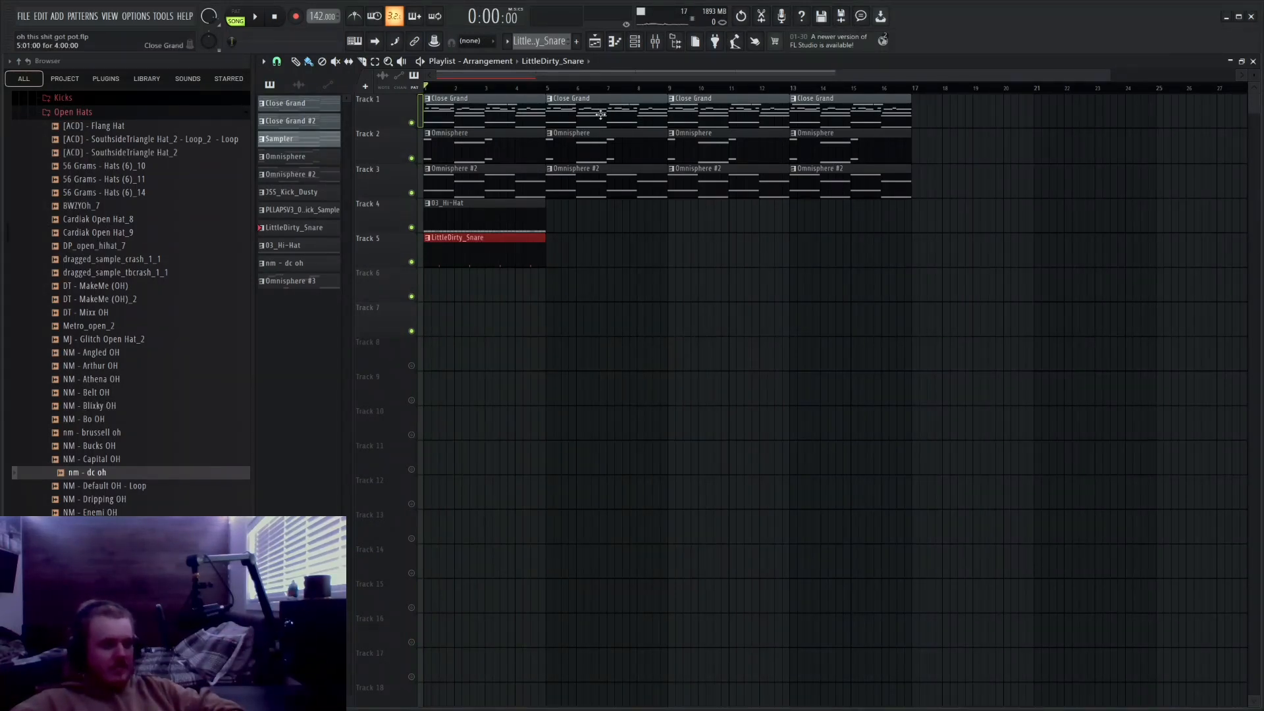
pyautogui.press('pageup')
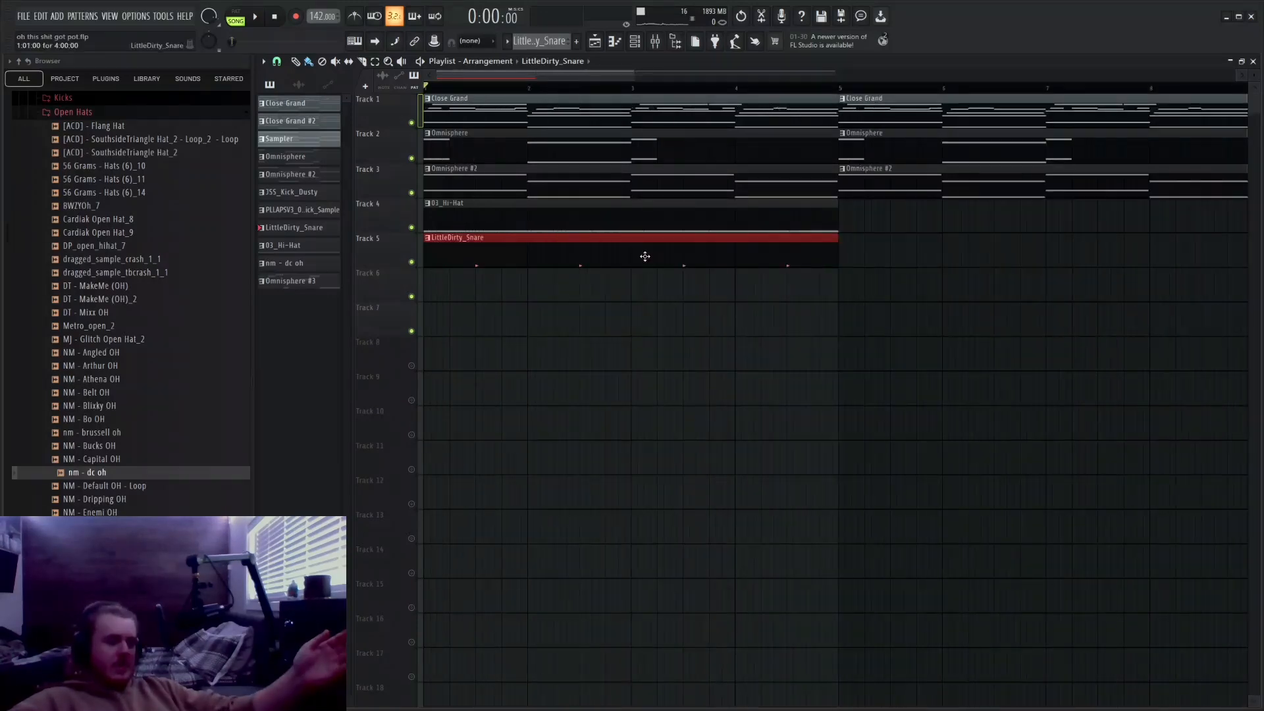
pyautogui.click(541, 226)
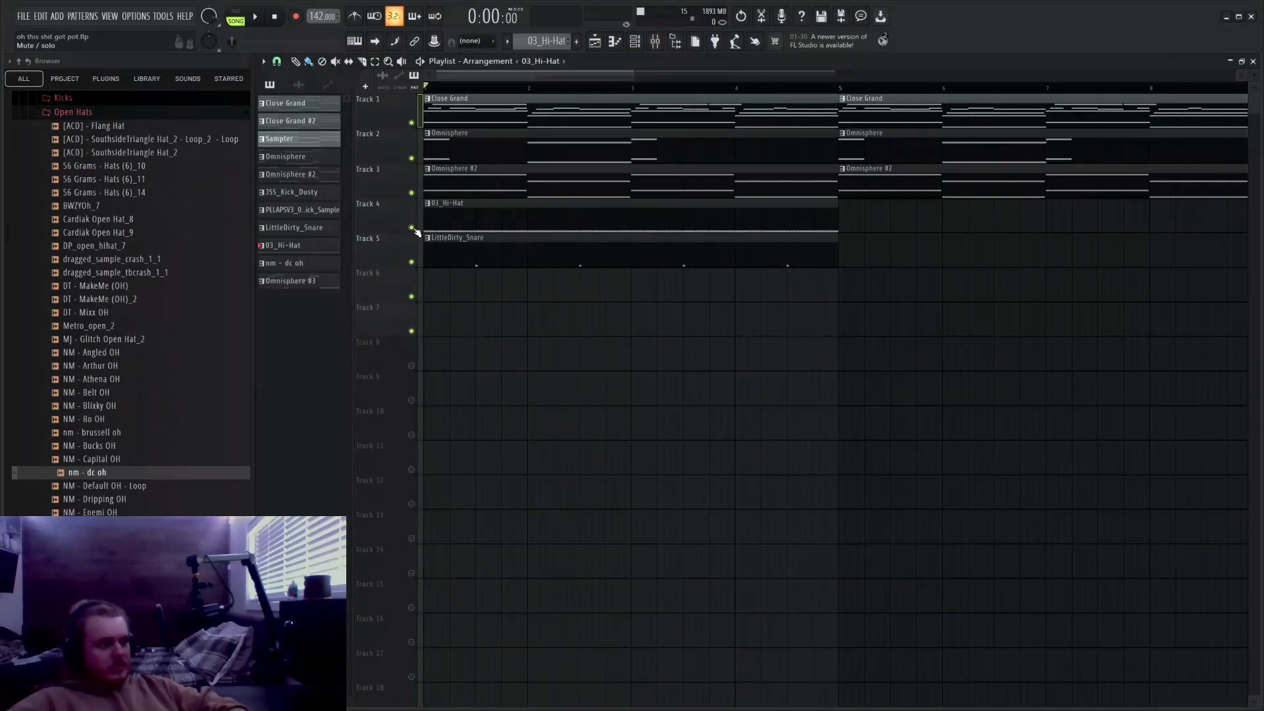
# Step: Open the LittleDirty_Snare pattern and refill its channel with a hit every 8 steps, starting on step 5
pyautogui.doubleClick(499, 263)
pyautogui.moveTo(869, 73); pyautogui.dragTo(777, 73)
pyautogui.press('F6')
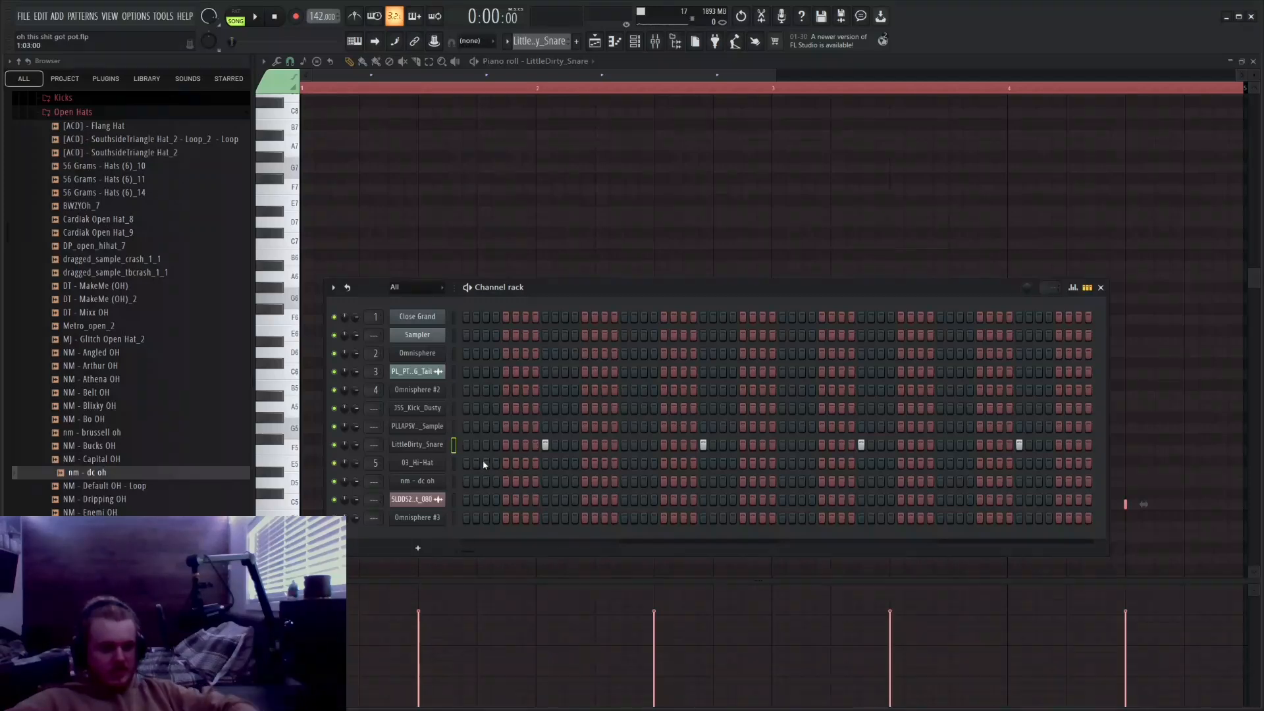
pyautogui.hotkey('ctrl', 'z')
pyautogui.click(255, 16)
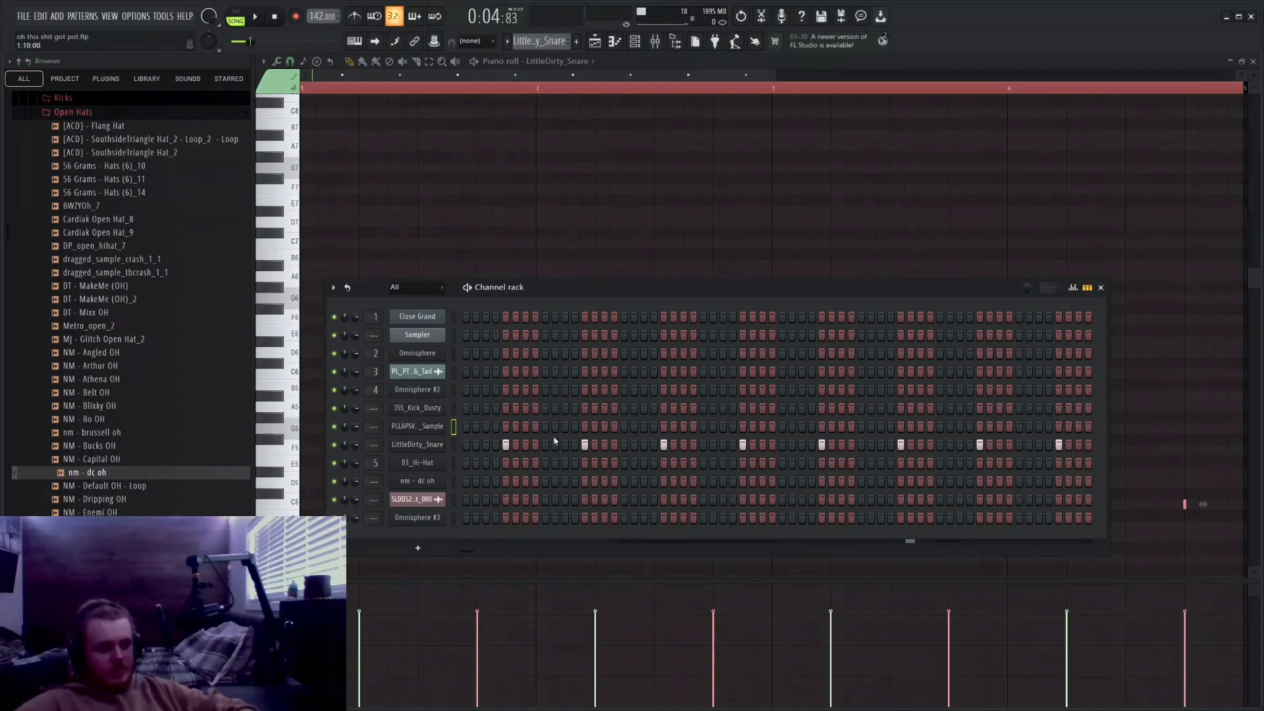
# Step: Delete every second snare note in the piano roll and move the remaining ones to the third beat of each bar
pyautogui.click(1102, 288)
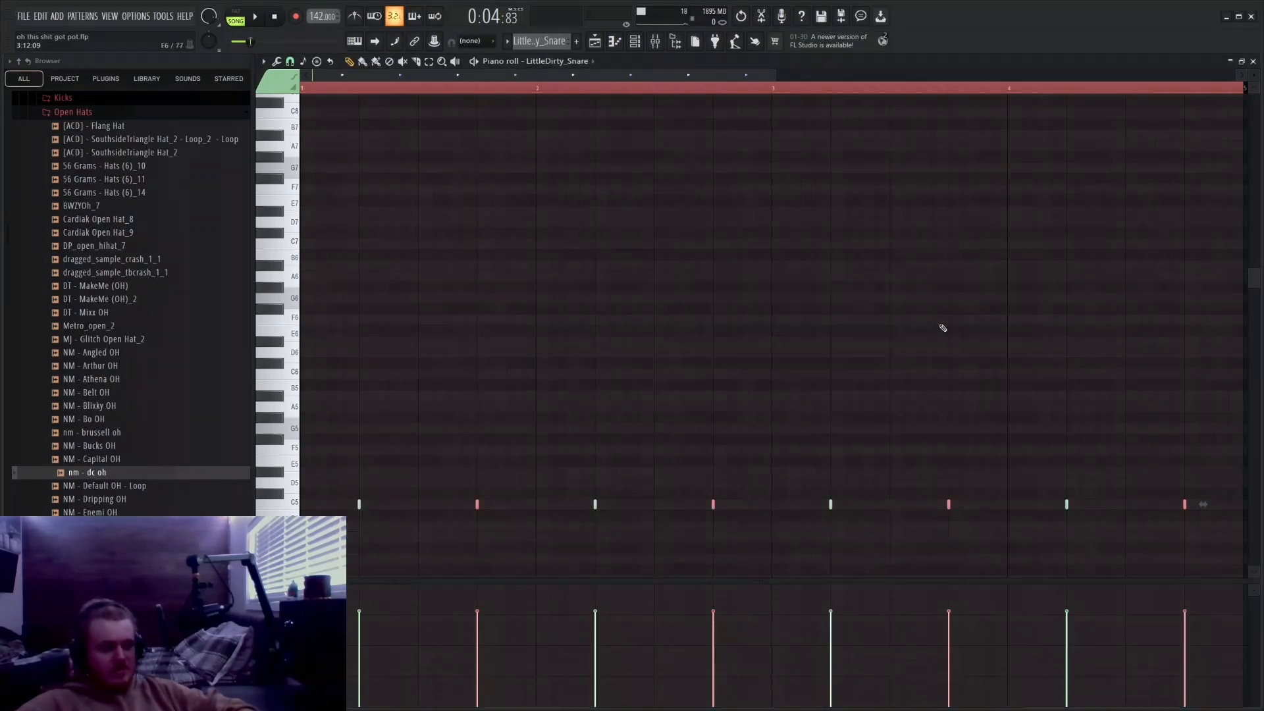
pyautogui.press('Delete')
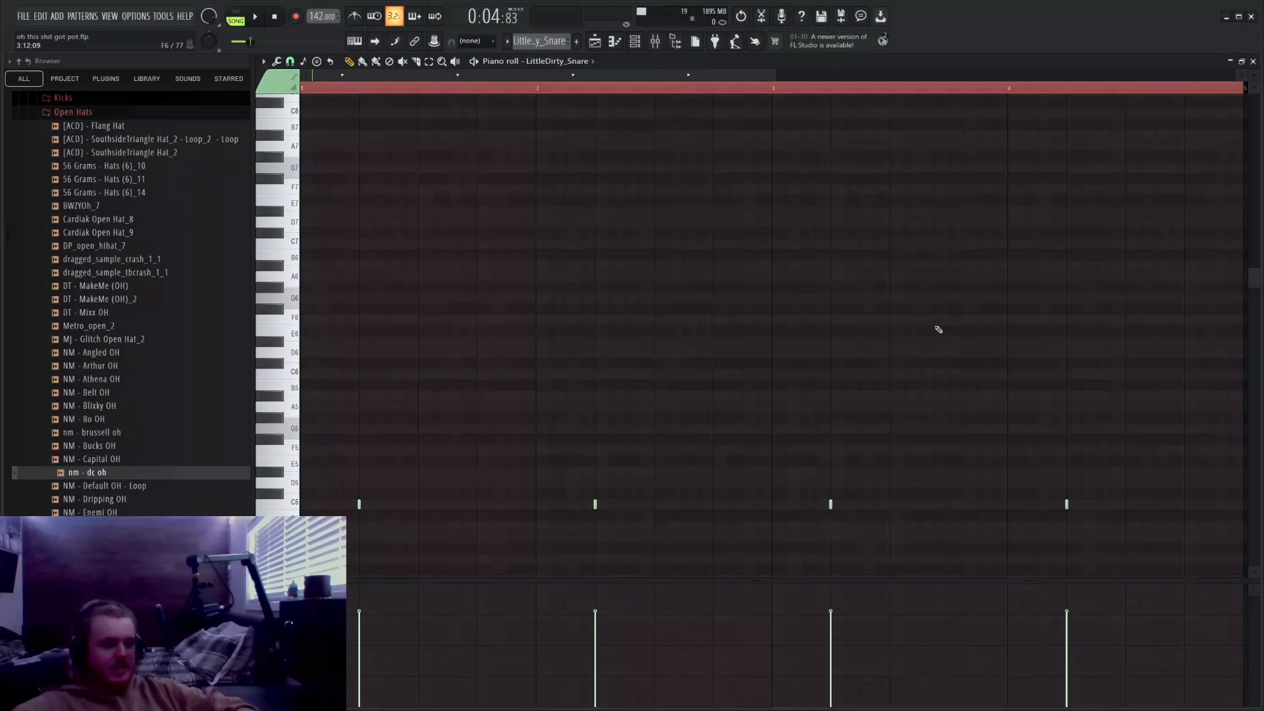
pyautogui.hotkey('ctrl', 'a')
pyautogui.moveTo(356, 510); pyautogui.dragTo(414, 512)
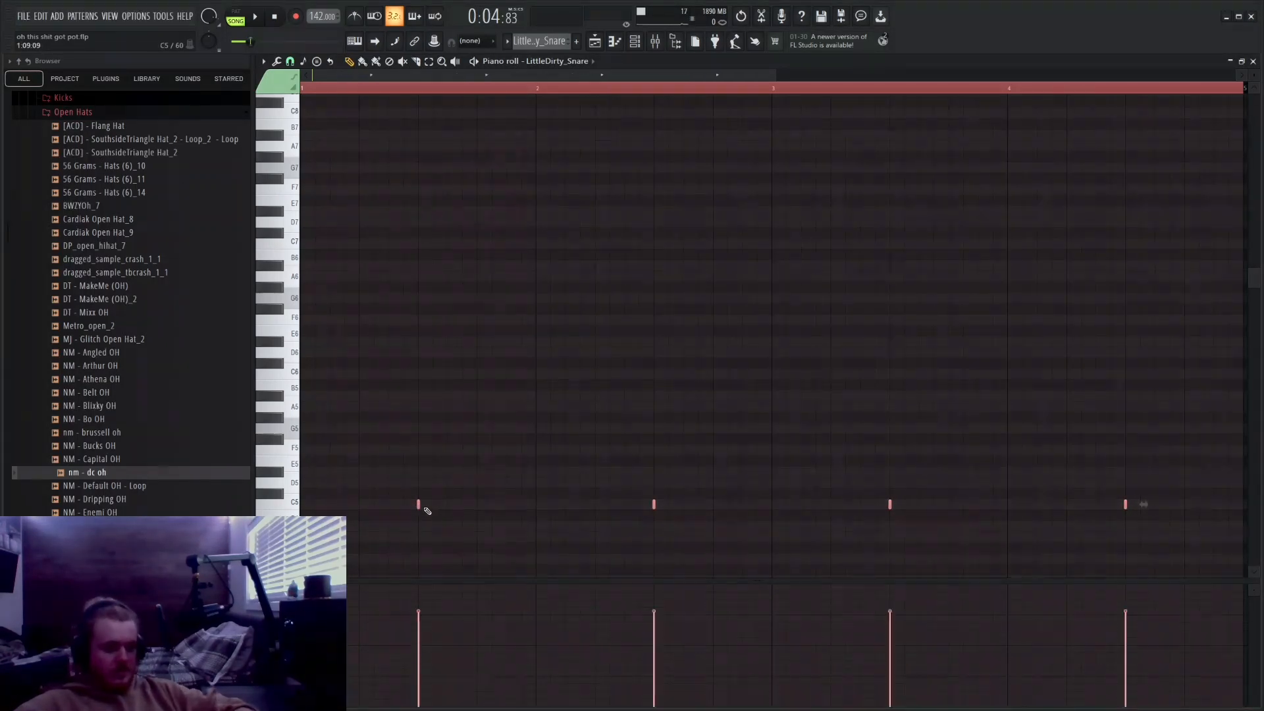
# Step: Examine the 03_Hi-Hat notes in the piano roll and the fill options for its channel in the channel rack
pyautogui.press('Up')
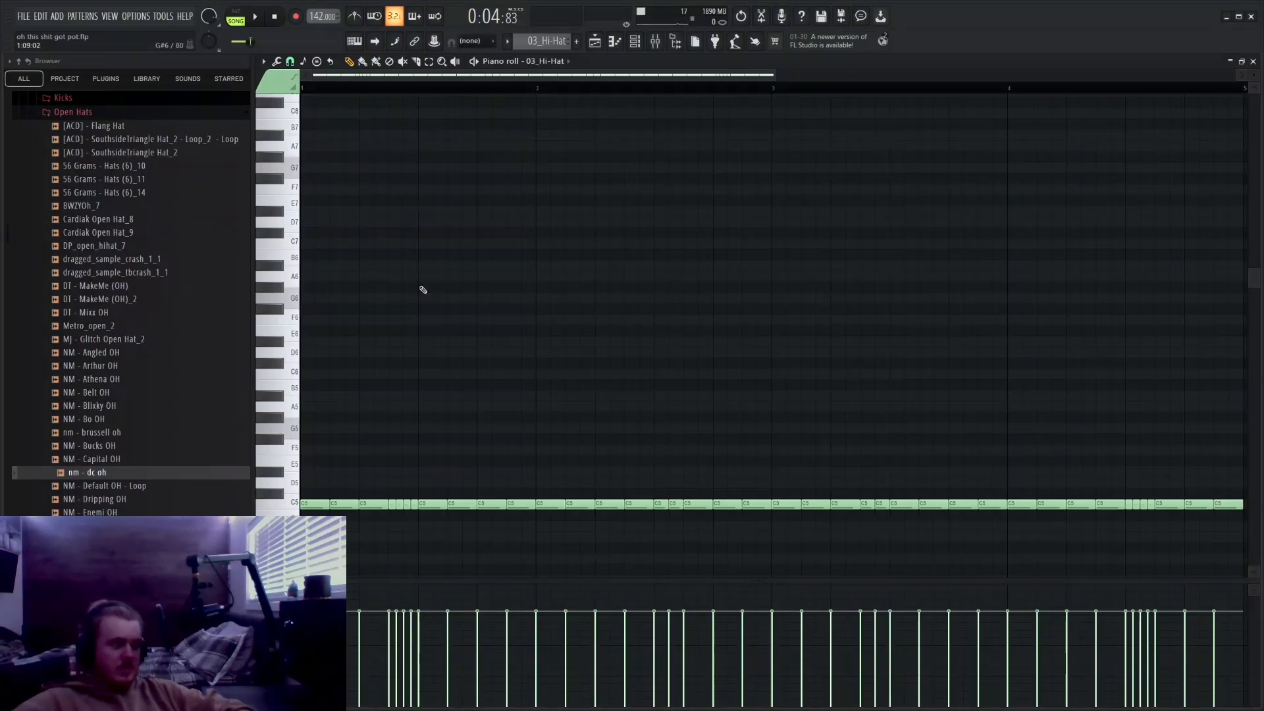
pyautogui.press('F5')
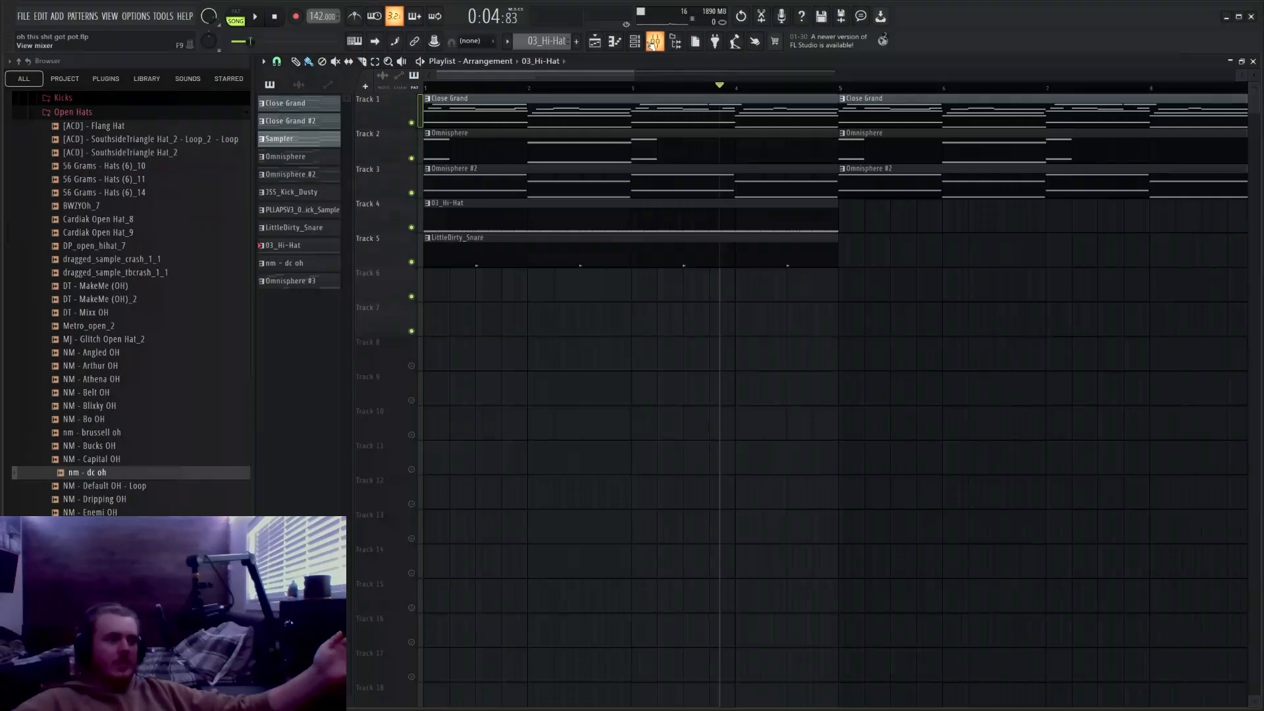
pyautogui.press('F6')
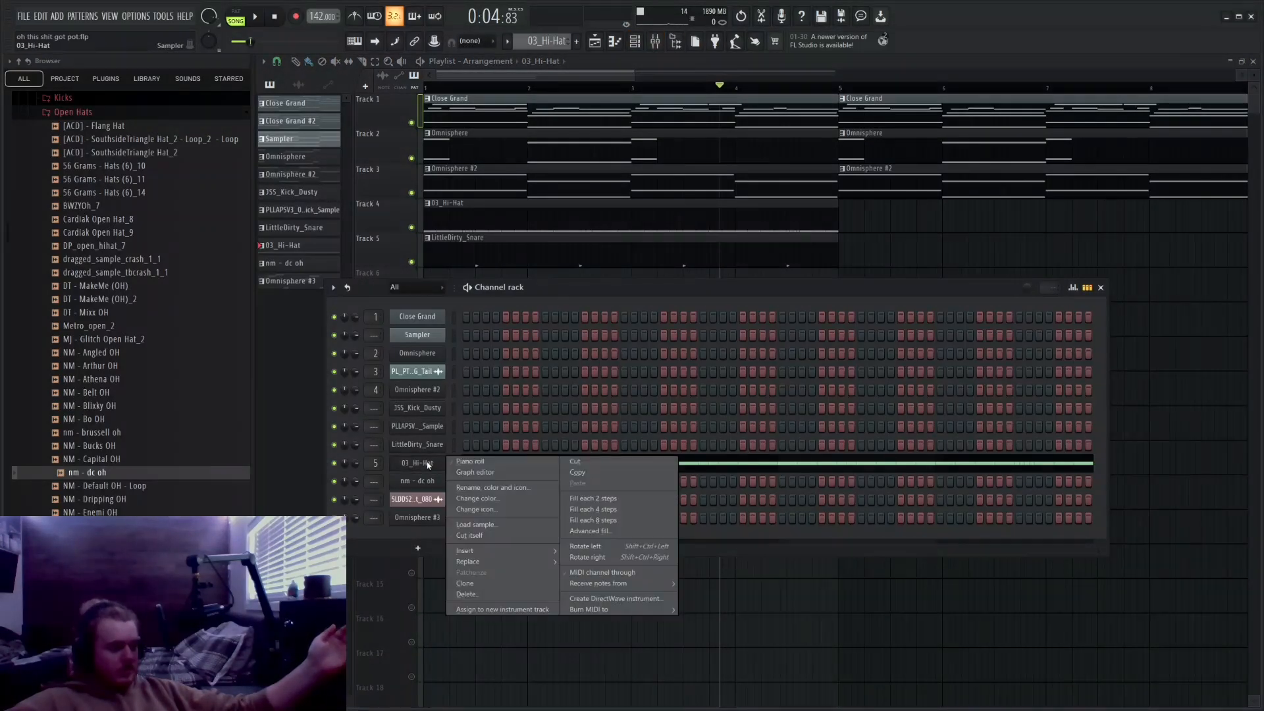
pyautogui.rightClick(426, 462)
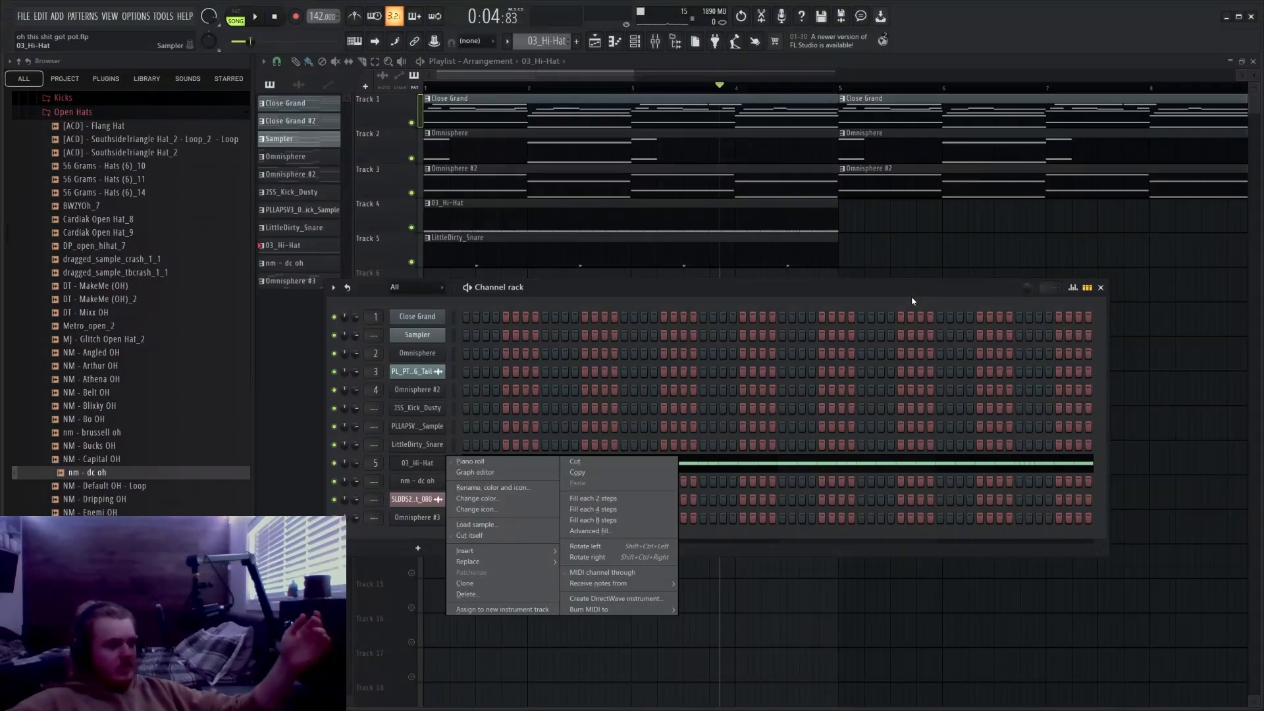
pyautogui.moveTo(910, 299); pyautogui.dragTo(907, 298)
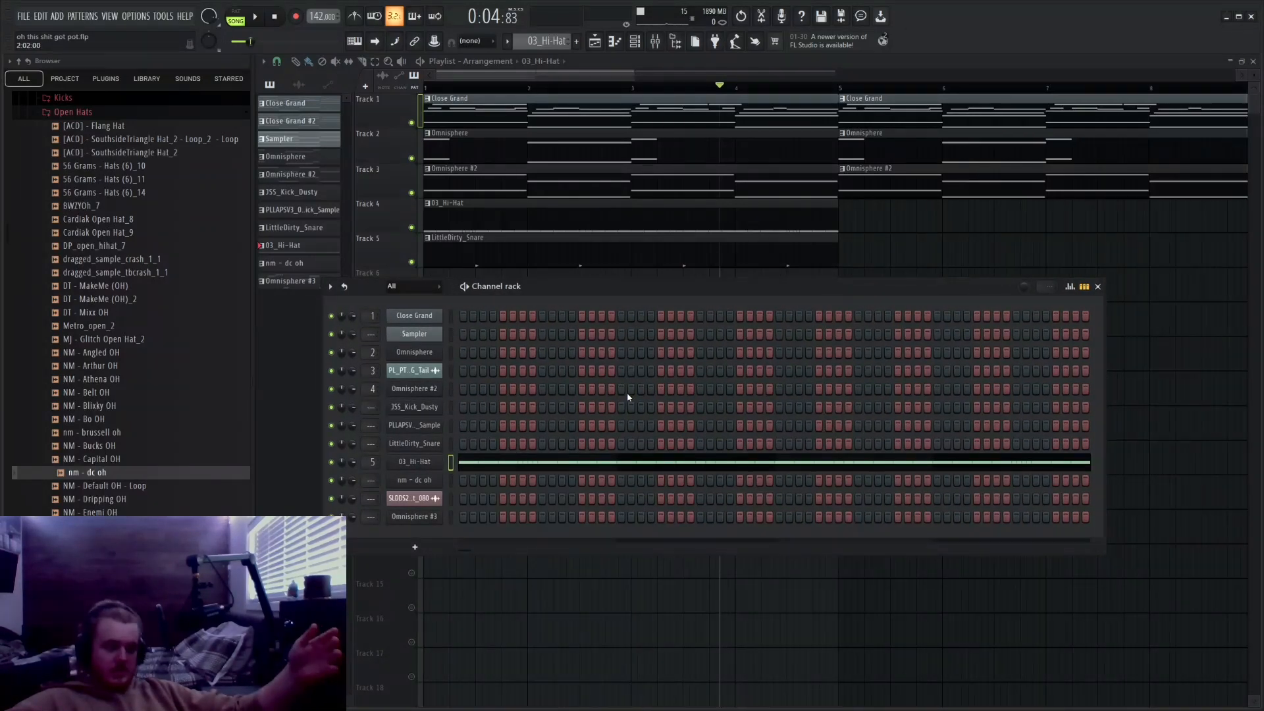
# Step: Open the 03_Hi-Hat piano roll, select the four-note roll before beat 3 of bar 1, and audition the hi-hats in pattern mode
pyautogui.click(617, 460)
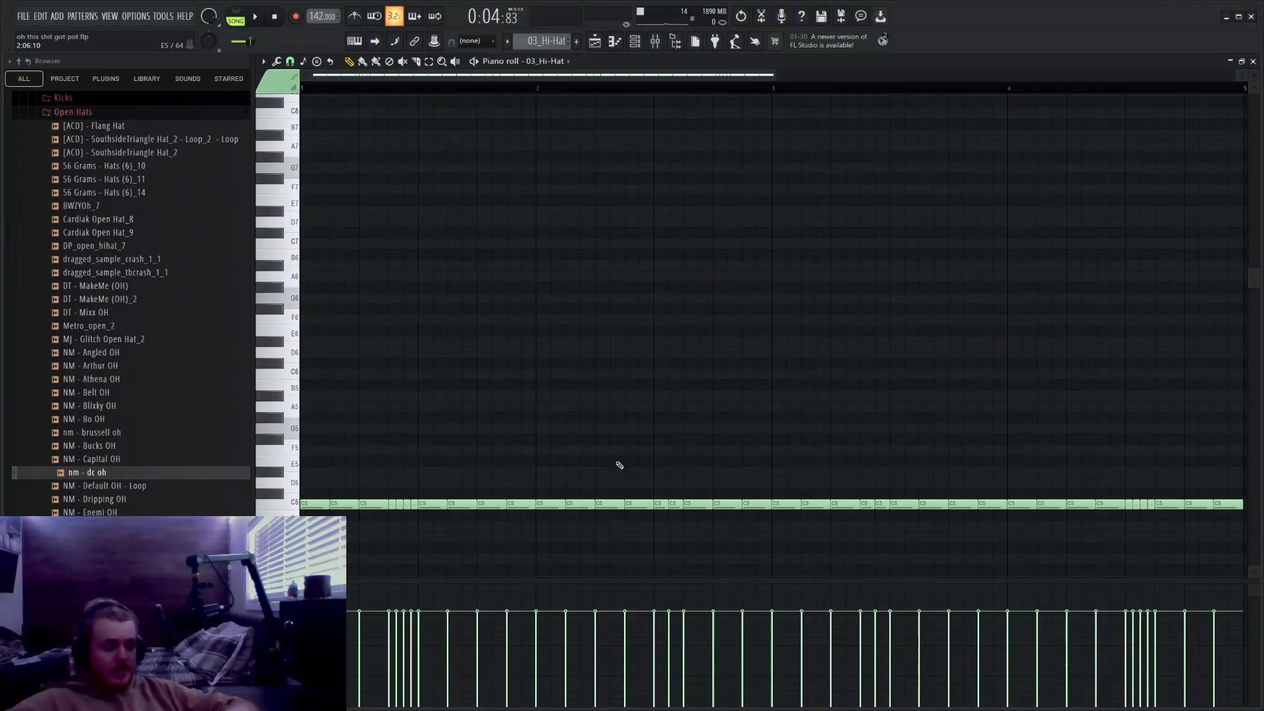
pyautogui.moveTo(390, 490)
pyautogui.mouseDown()
pyautogui.moveTo(412, 515)
pyautogui.moveTo(411, 500)
pyautogui.mouseUp()
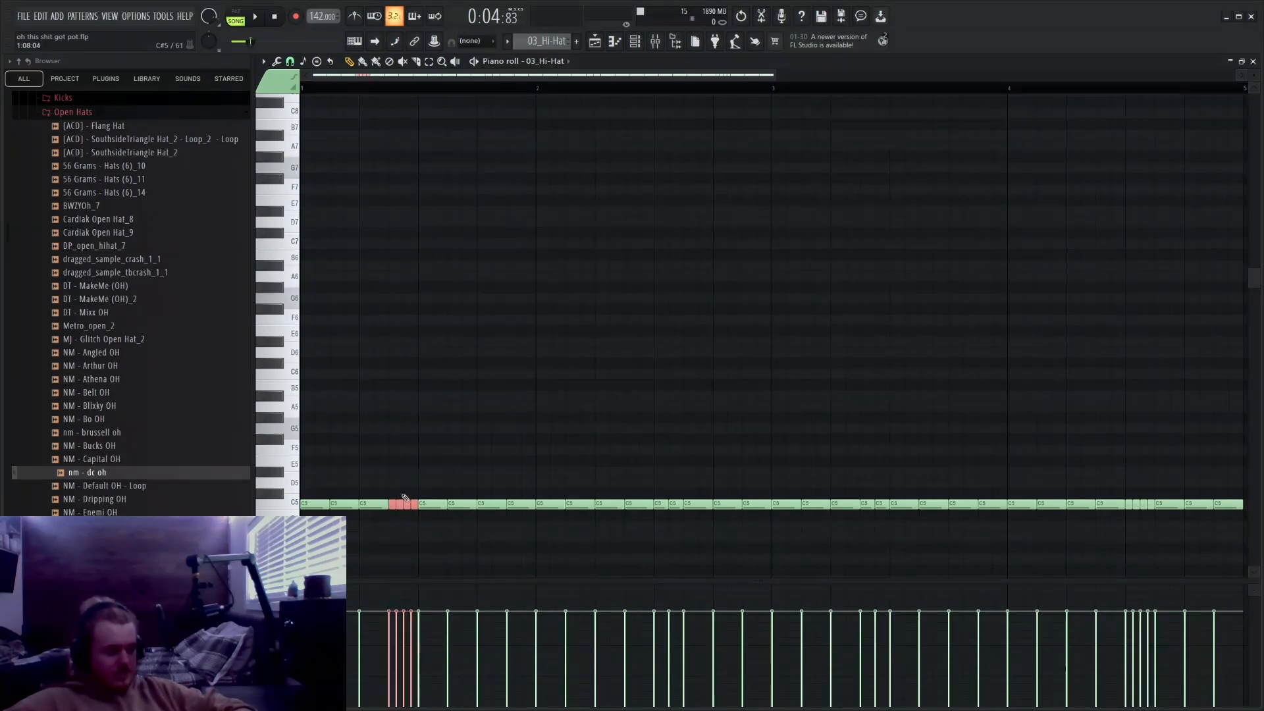
pyautogui.scroll(-1, 409, 449)
pyautogui.press('l')
pyautogui.press('space')
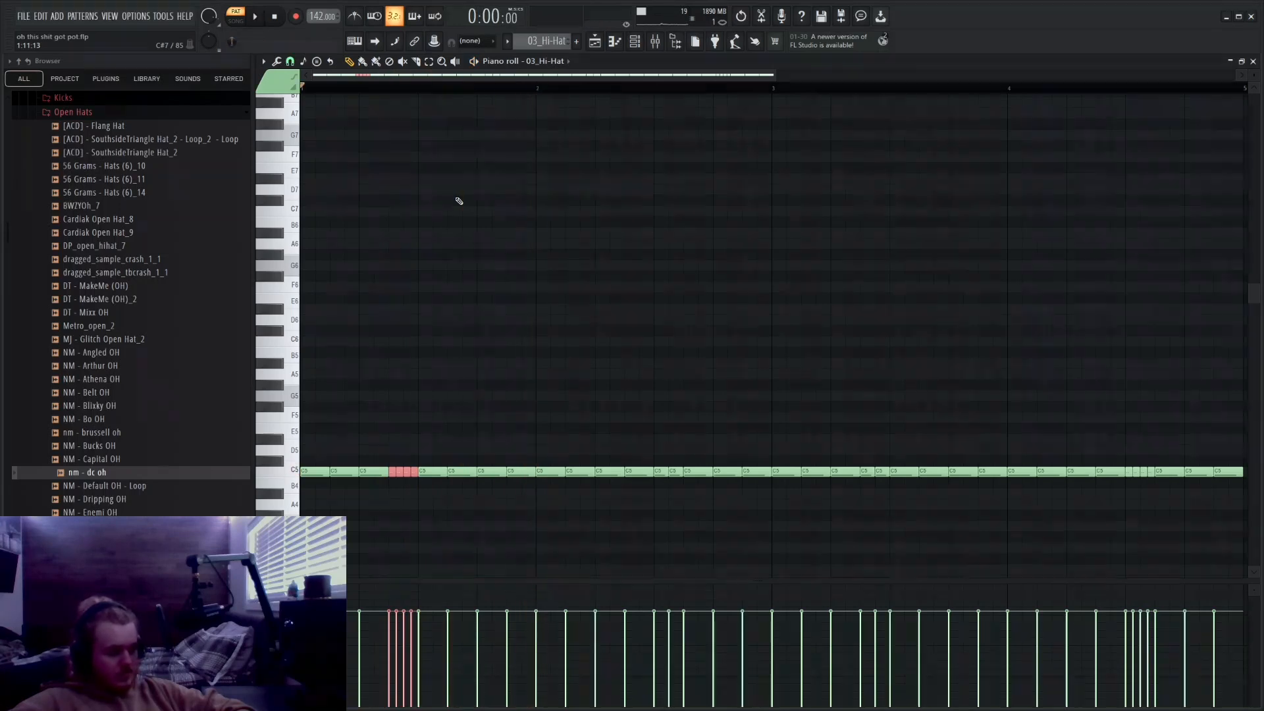
# Step: Try chopping the hi-hat note on beat 4 of bar 1 into shorter notes with a different time multiplier
pyautogui.click(495, 471)
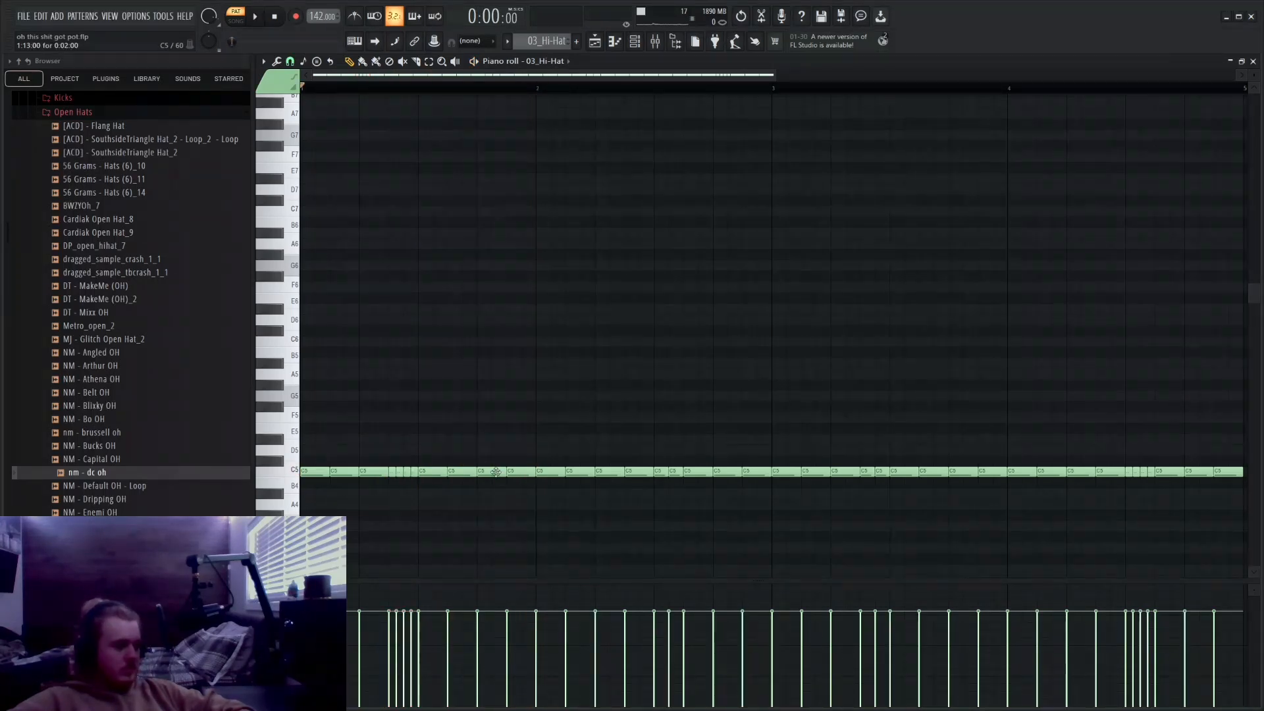
pyautogui.click(496, 471)
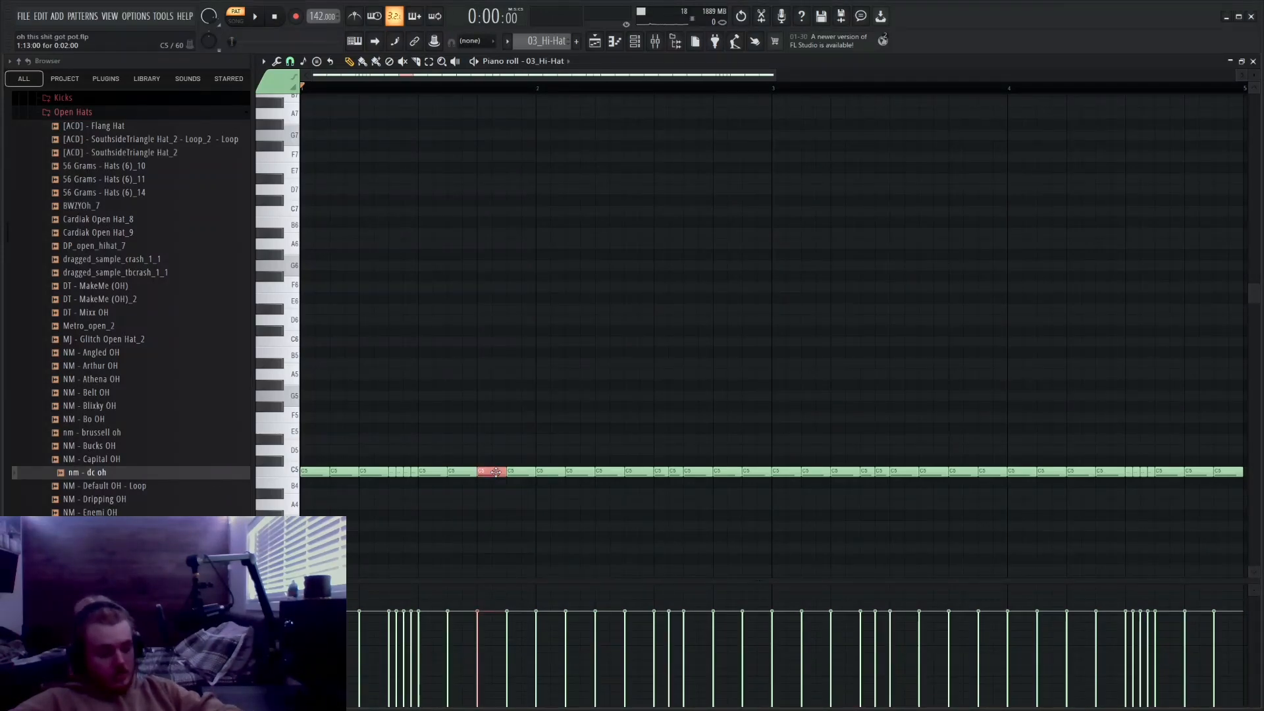
pyautogui.hotkey('ctrl', 'u')
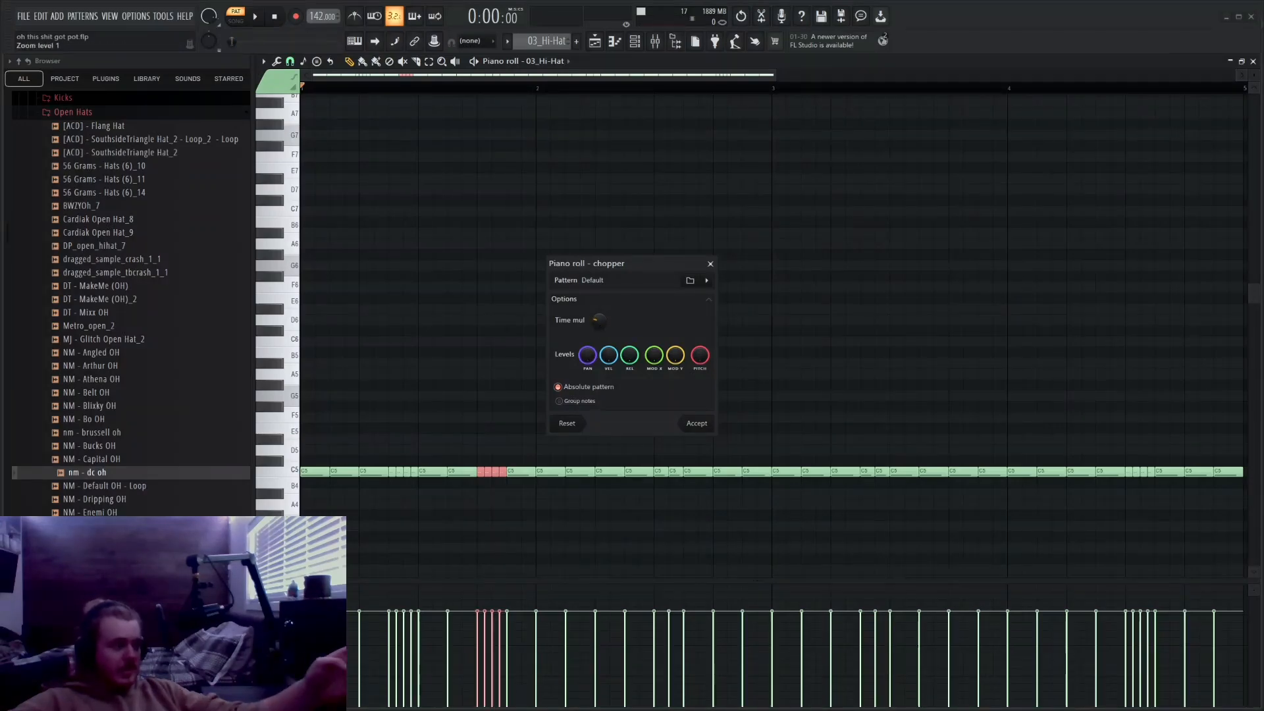
pyautogui.moveTo(599, 320); pyautogui.dragTo(598, 311)
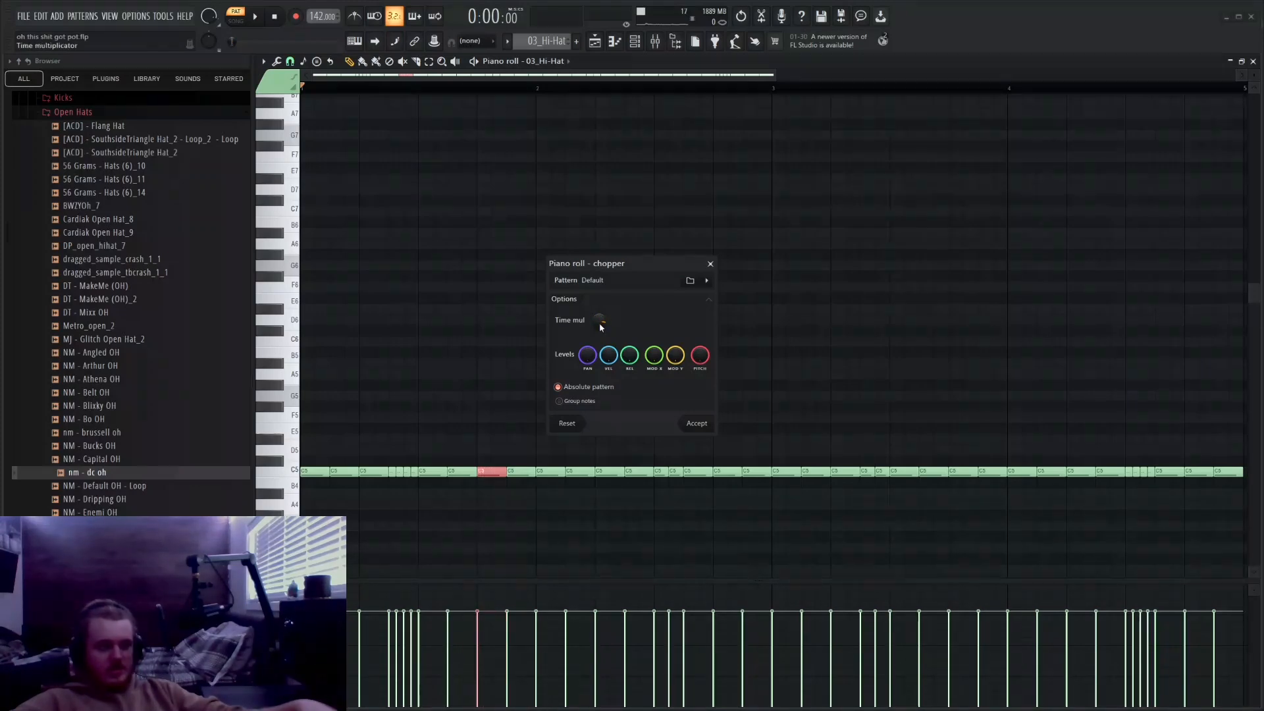
pyautogui.press('Escape')
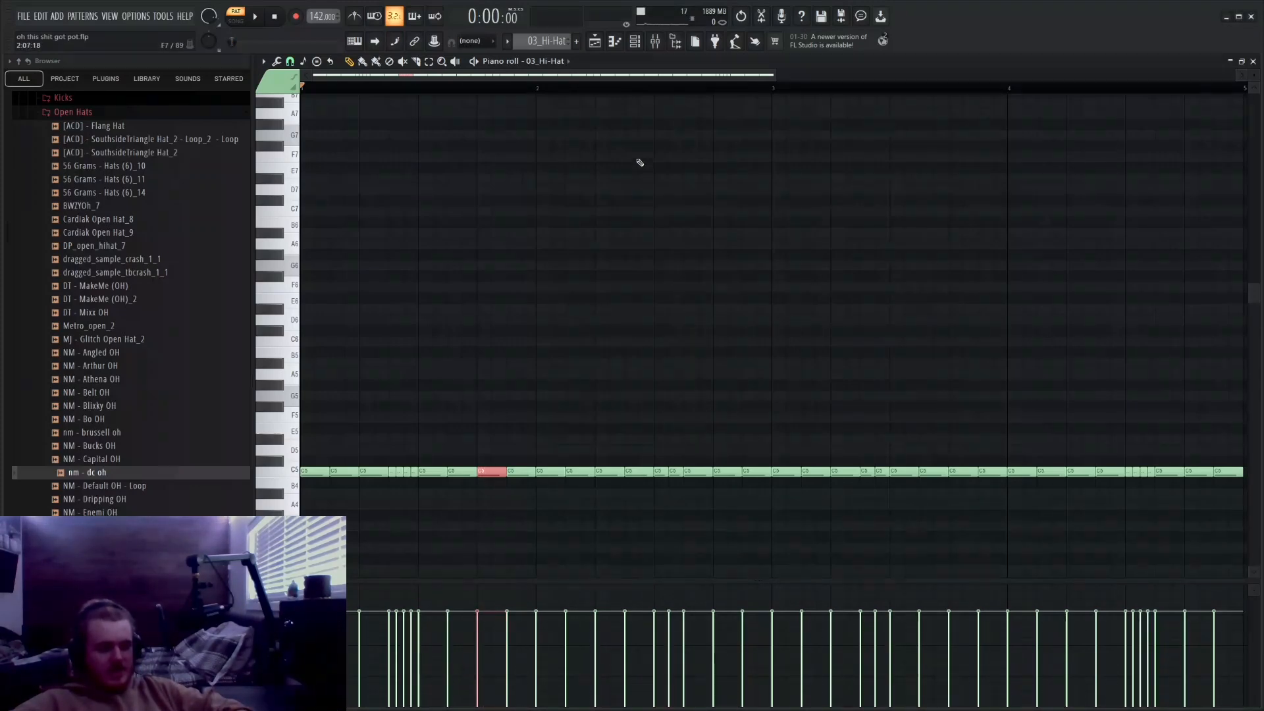
# Step: Return to the playlist, leave only Tracks 4 and 5 unmuted, and play the hi-hat and snare together
pyautogui.click(1253, 60)
pyautogui.press('F6')
pyautogui.keyDown('ctrl'); pyautogui.click(413, 262); pyautogui.keyUp('ctrl')
pyautogui.keyDown('ctrl'); pyautogui.click(412, 226); pyautogui.keyUp('ctrl')
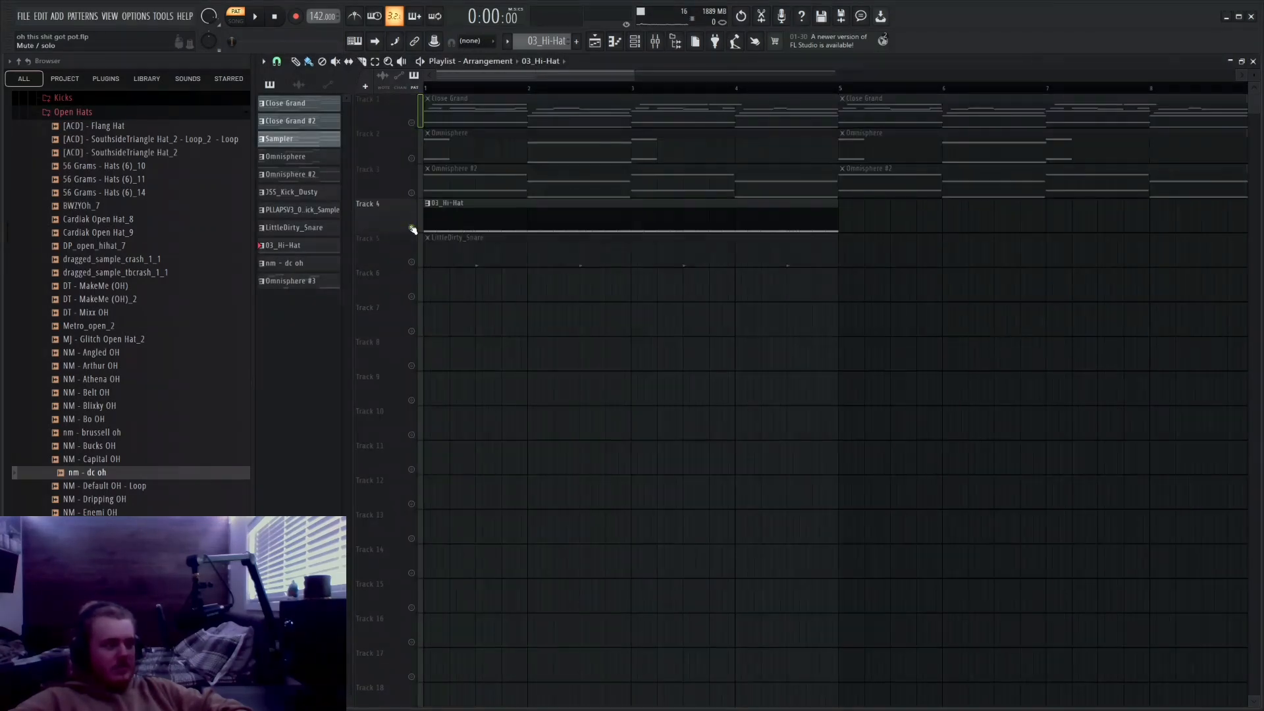
pyautogui.click(412, 262)
pyautogui.press('F6')
pyautogui.press('space')
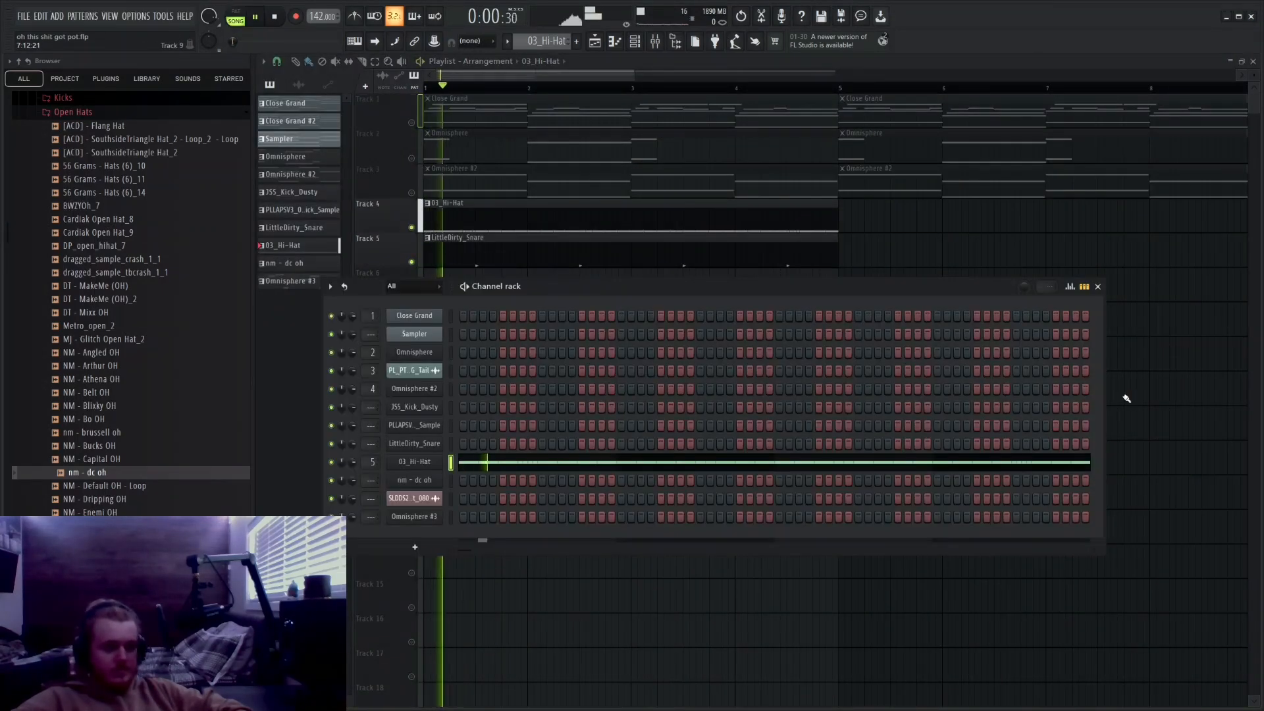
pyautogui.click(1098, 286)
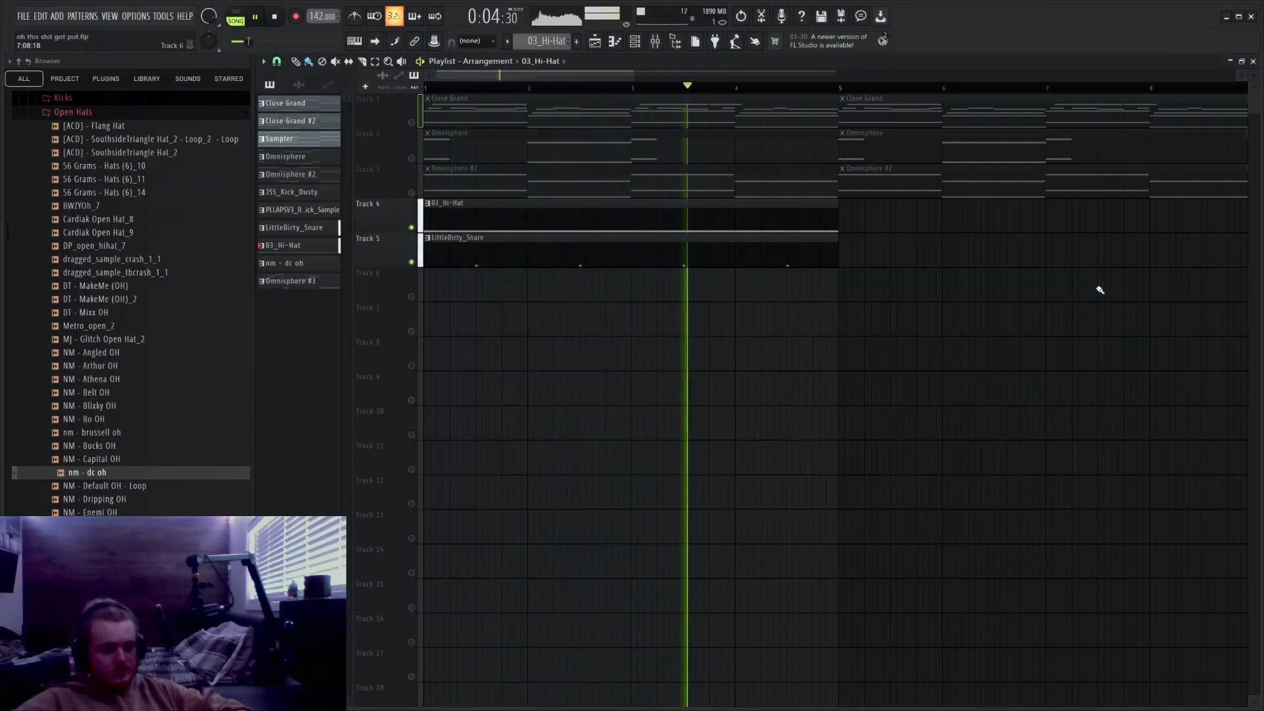
pyautogui.press('space')
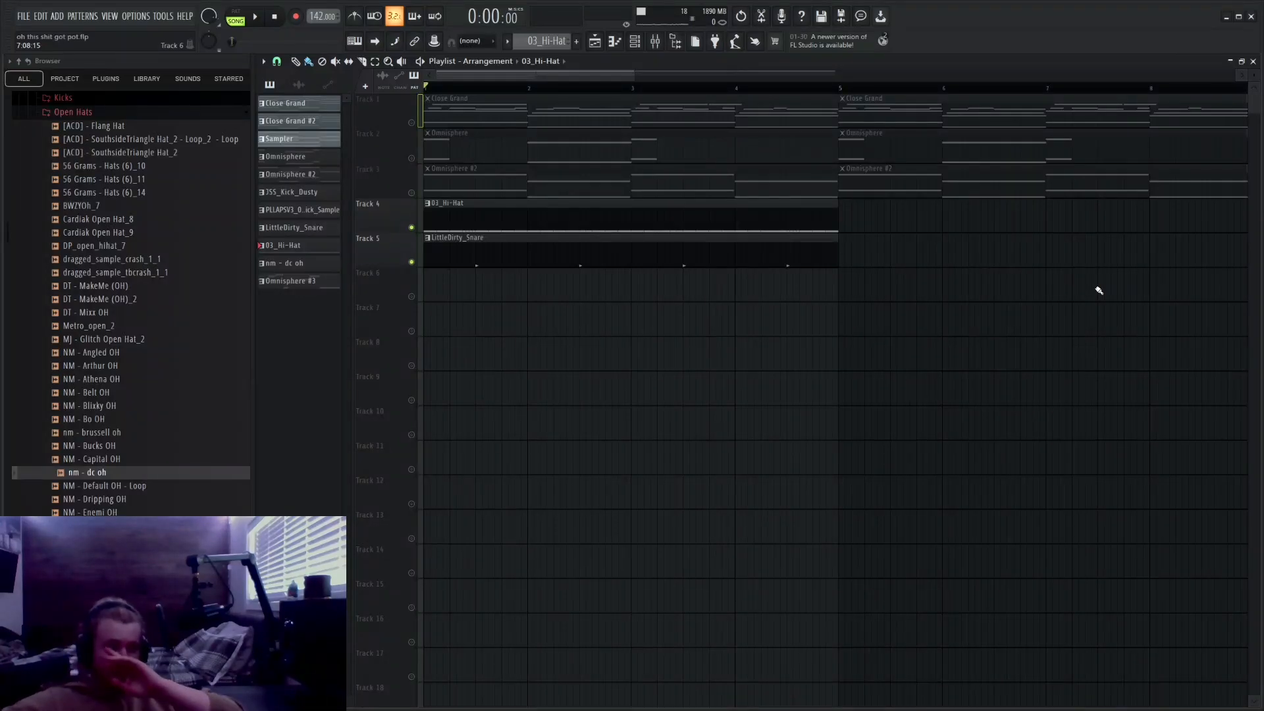
# Step: Unmute the piano and Omnisphere tracks, Tracks 1 to 3
pyautogui.click(413, 194)
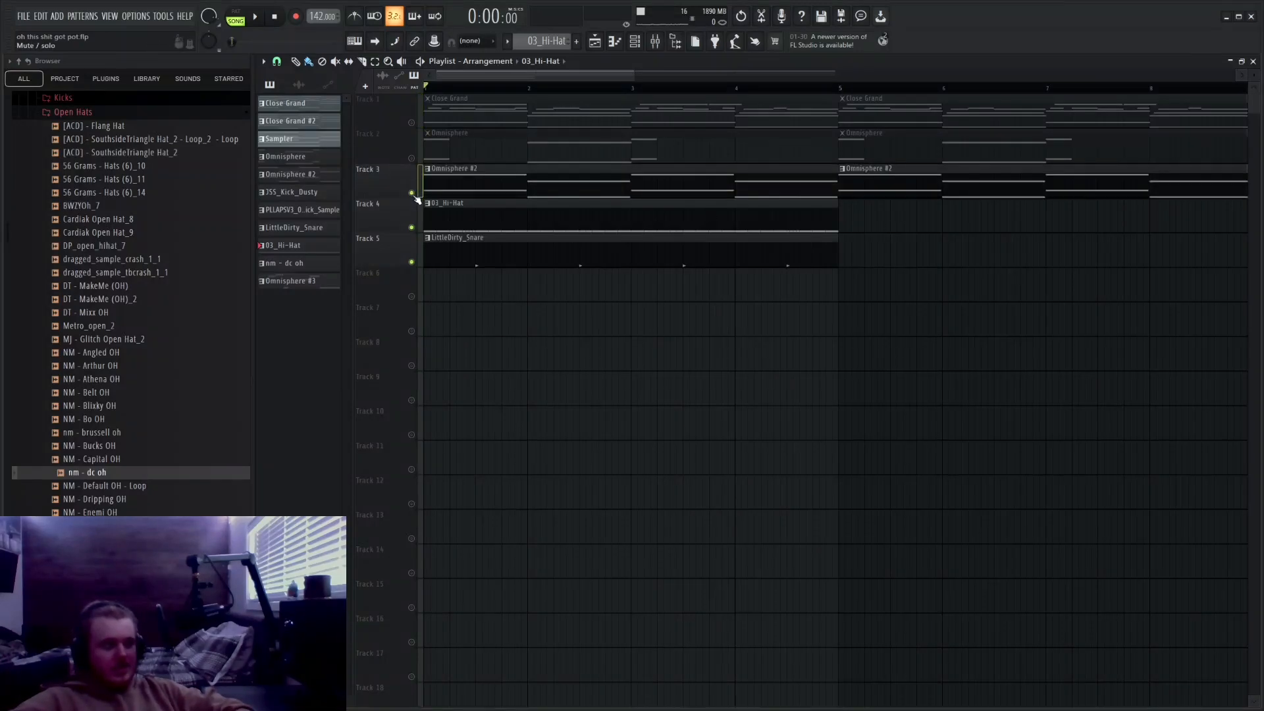
pyautogui.click(411, 158)
pyautogui.click(412, 124)
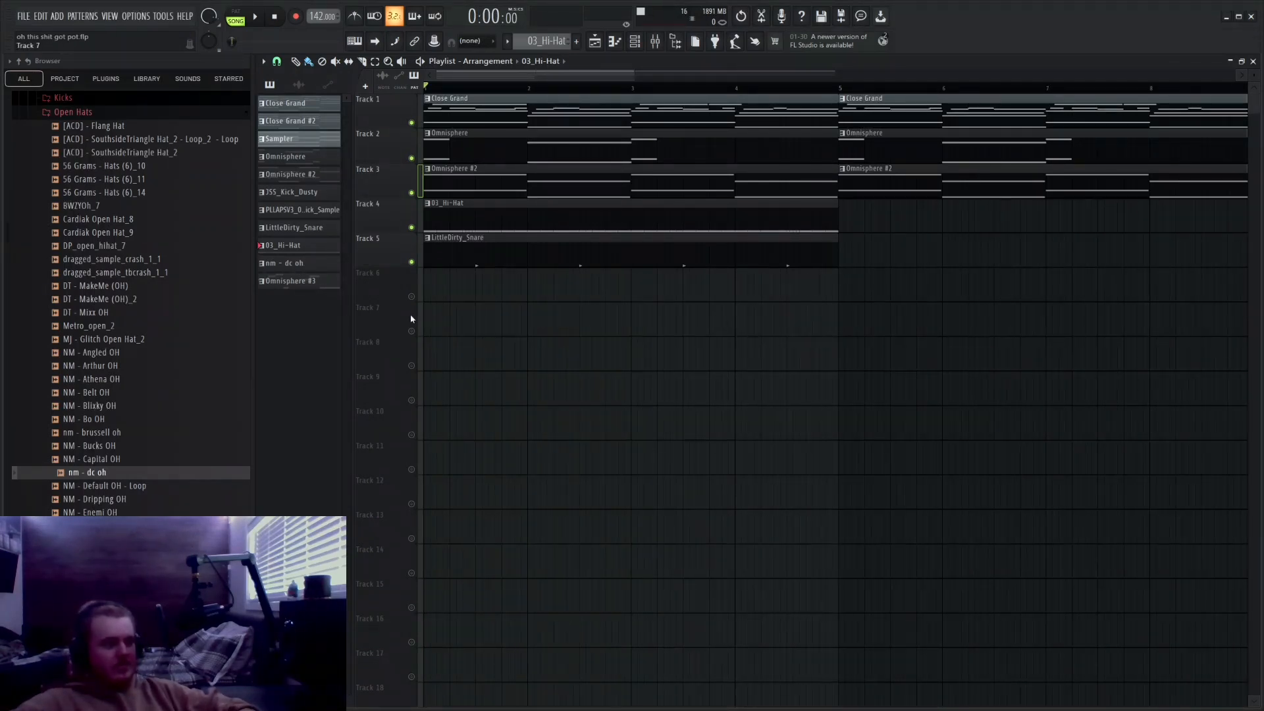
# Step: Place nm - dc oh on Track 6 and PLLAPSV3_01_Dirty_Kick_Sample on Track 7, both from bar 1, and play the arrangement
pyautogui.moveTo(330, 263); pyautogui.dragTo(434, 280)
pyautogui.click(295, 227)
pyautogui.click(290, 209)
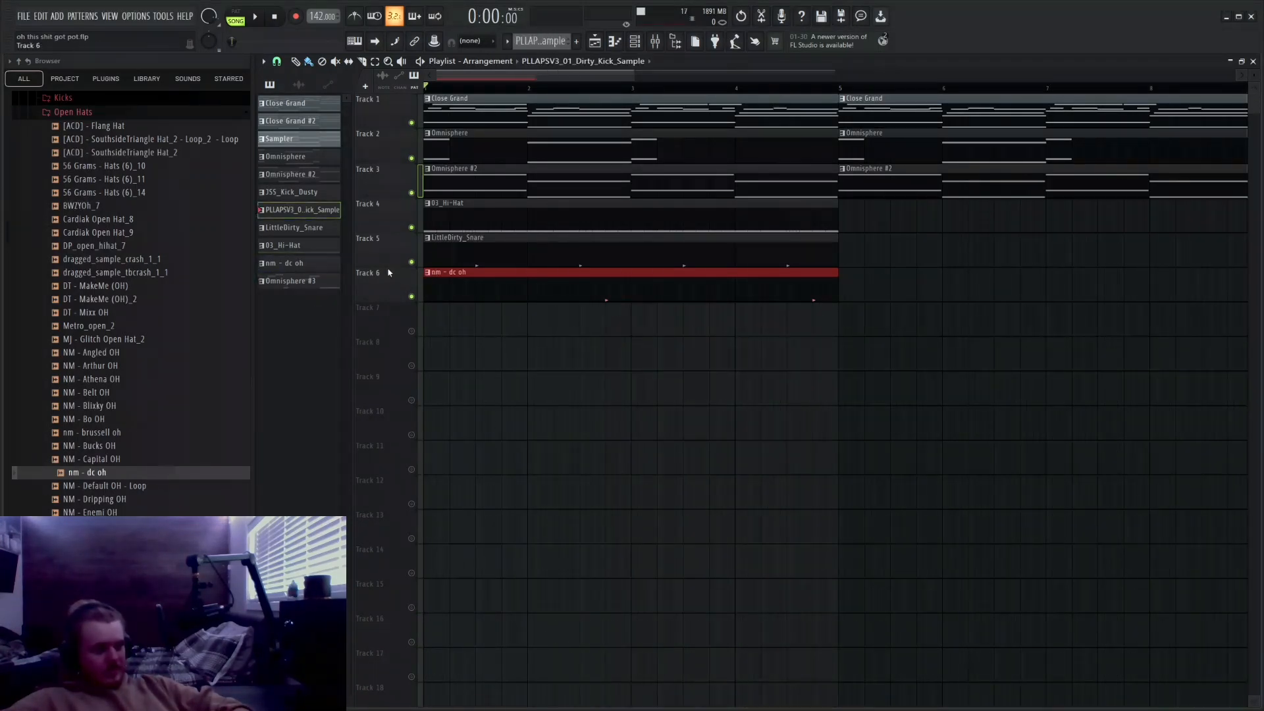
pyautogui.moveTo(483, 329); pyautogui.dragTo(419, 329)
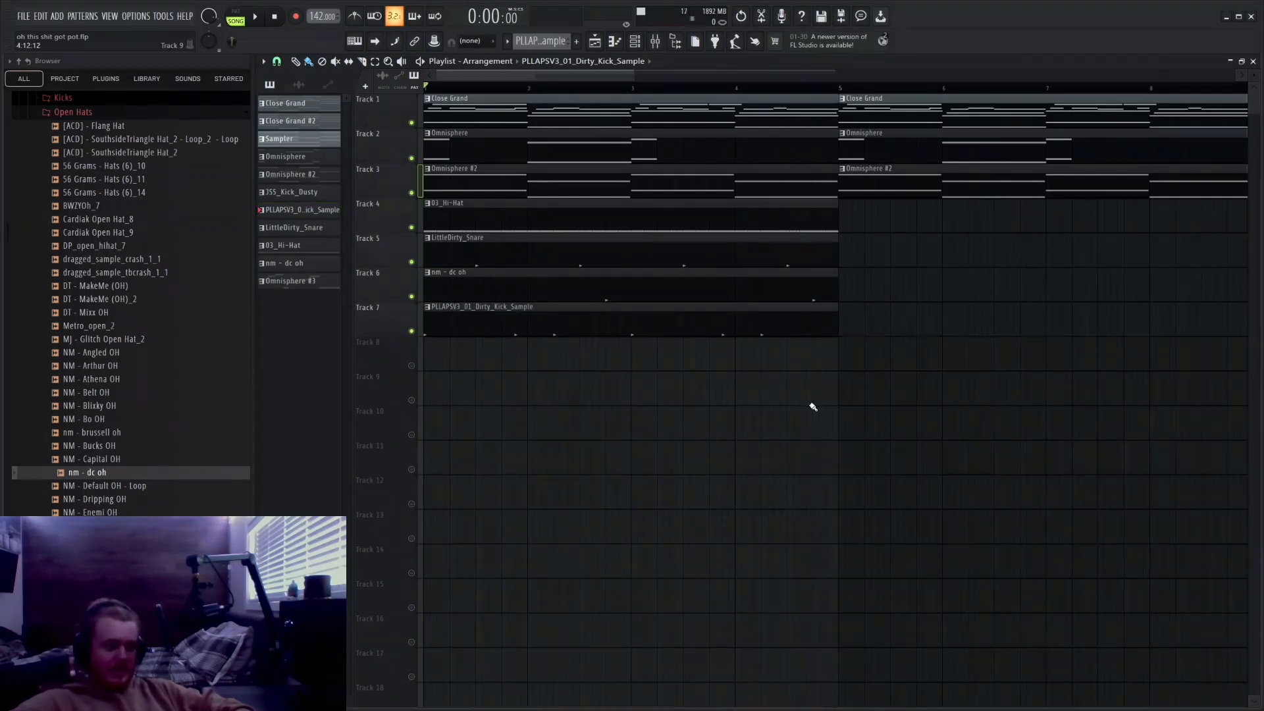
pyautogui.press('space')
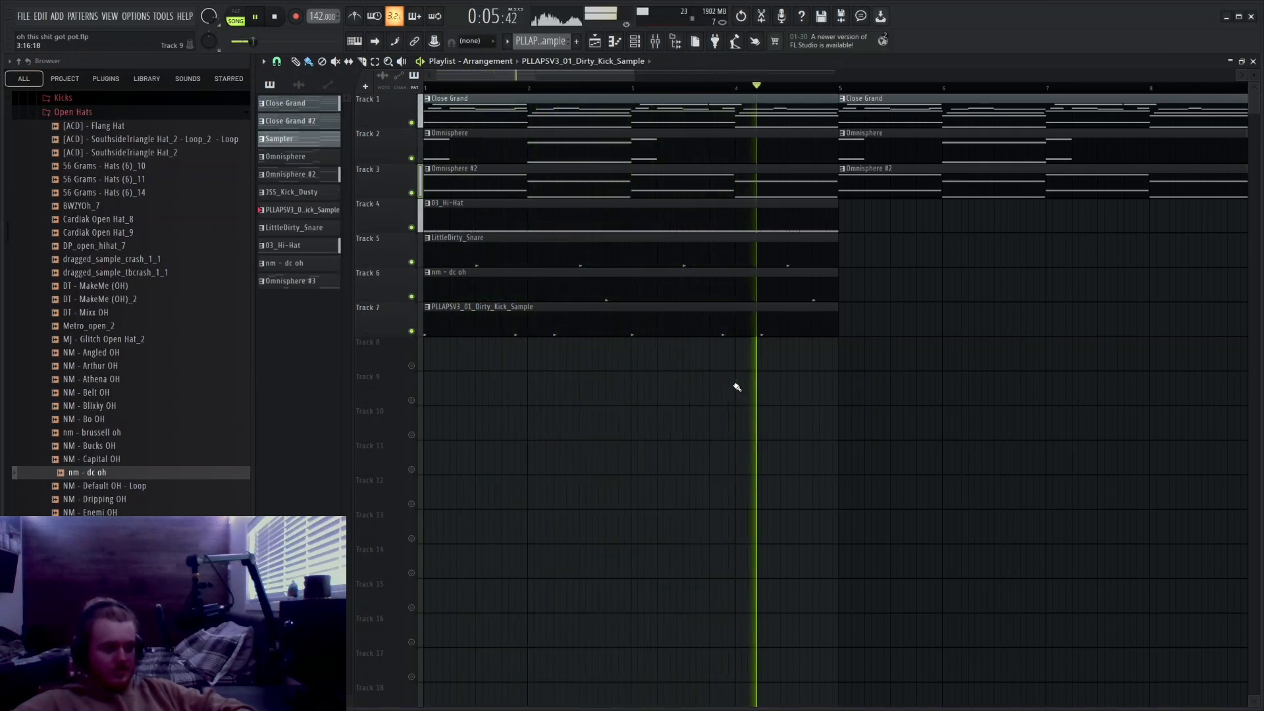
pyautogui.press('space')
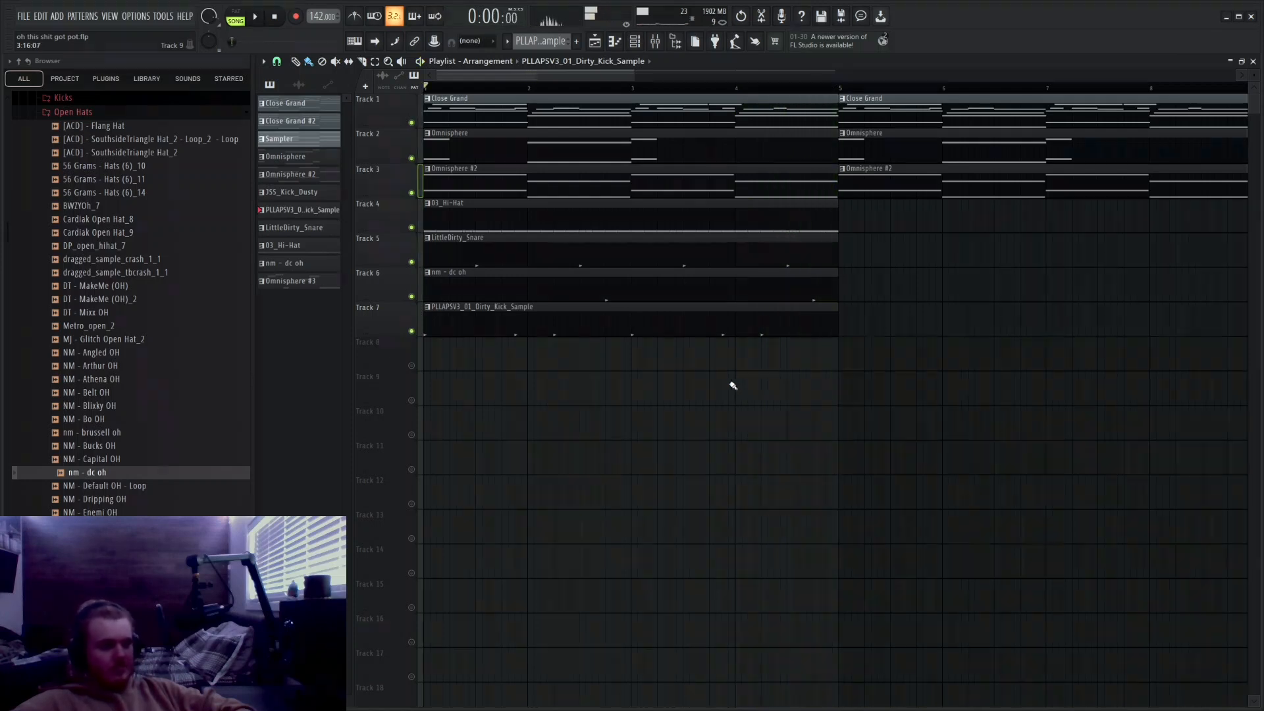